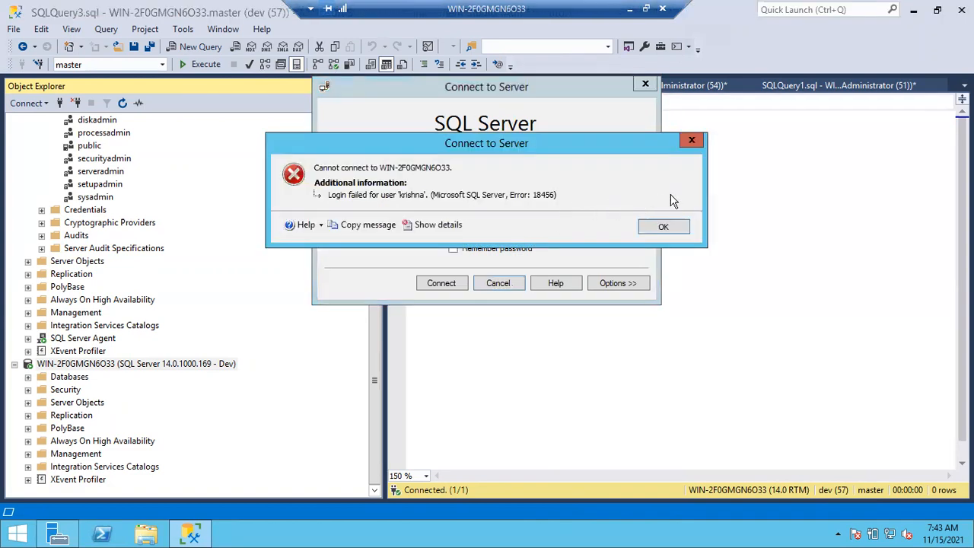
# Dismiss the failed login, re-enter the account password, and connect to the server with SQL Server Authentication
pyautogui.click(664, 223)
pyautogui.click(475, 232)
pyautogui.doubleClick(475, 233)
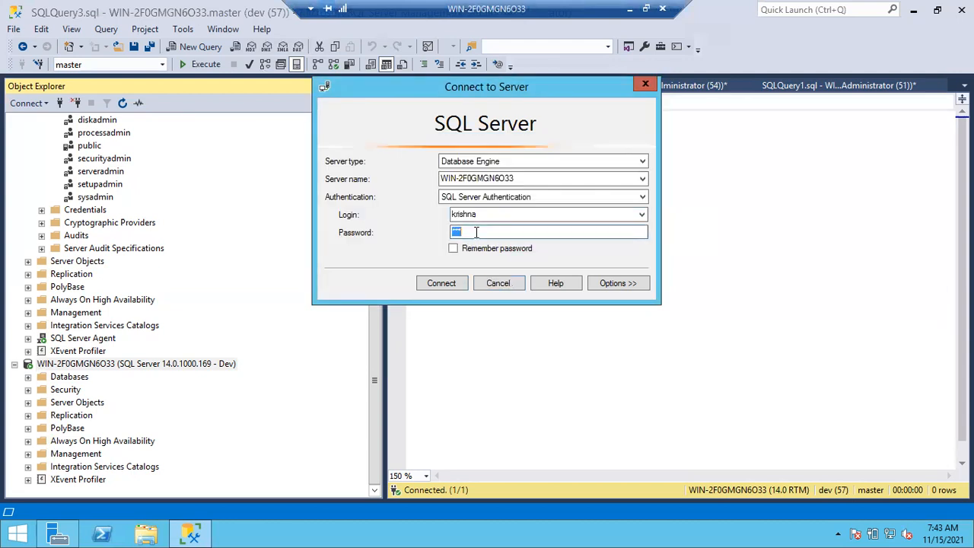
pyautogui.write('*******')
pyautogui.press('Return')
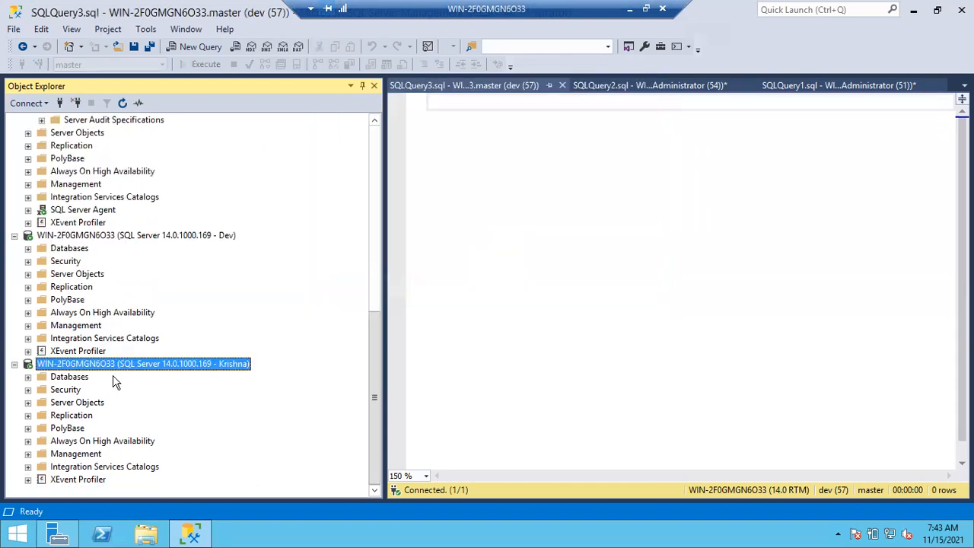
# Open a new query for the newly connected login, and write kill 59 in the Dev login's query SQLQuery3
pyautogui.hotkey('ctrl', 'n')
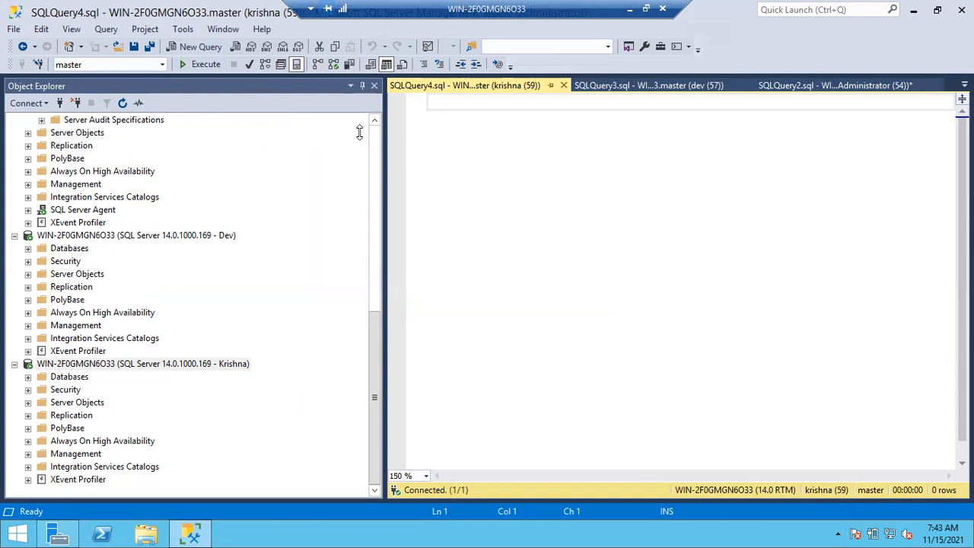
pyautogui.hotkey('ctrl', 'shift', 'f')
pyautogui.click(661, 91)
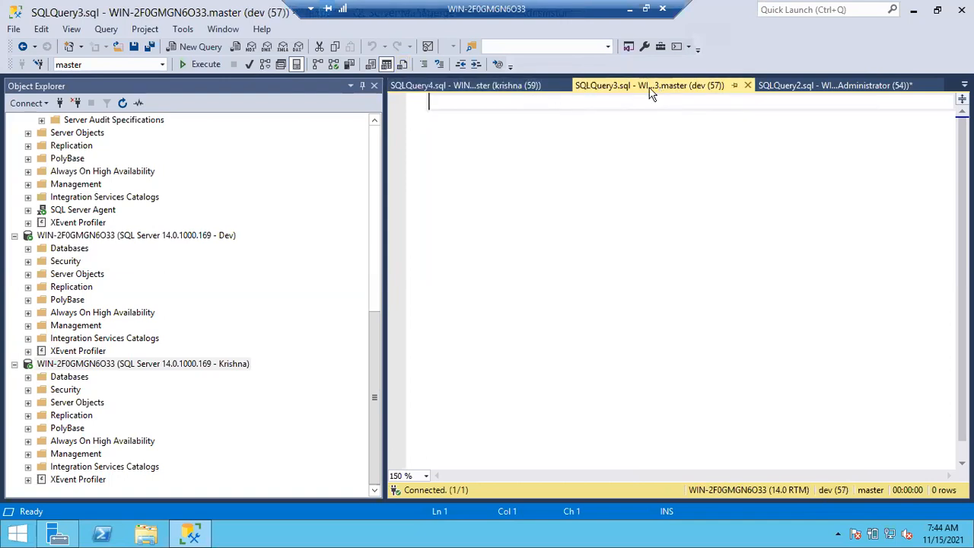
pyautogui.click(495, 86)
pyautogui.click(642, 88)
pyautogui.write('kill 59')
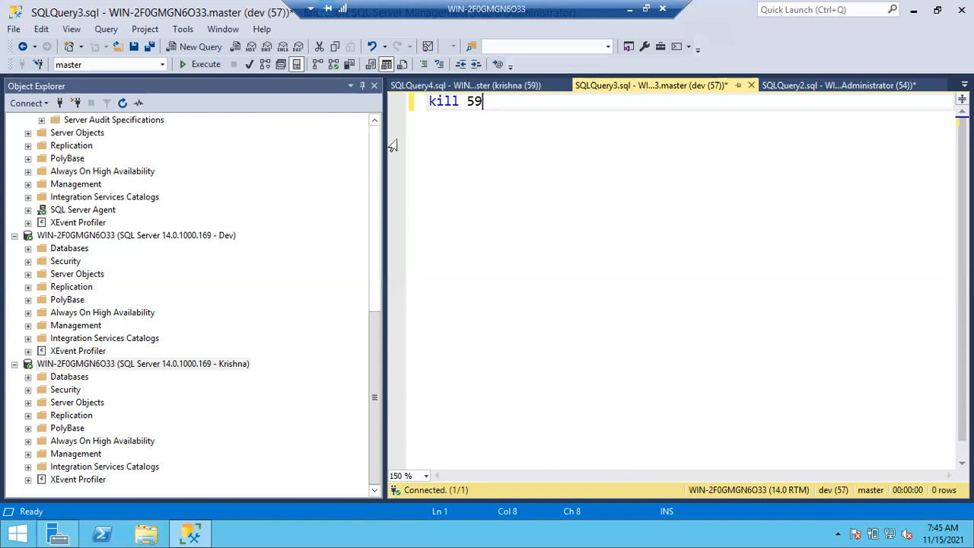
# Collapse the two SQL login connections and the Administrator connection's Server Roles folder in the object tree
pyautogui.click(14, 235)
pyautogui.click(14, 364)
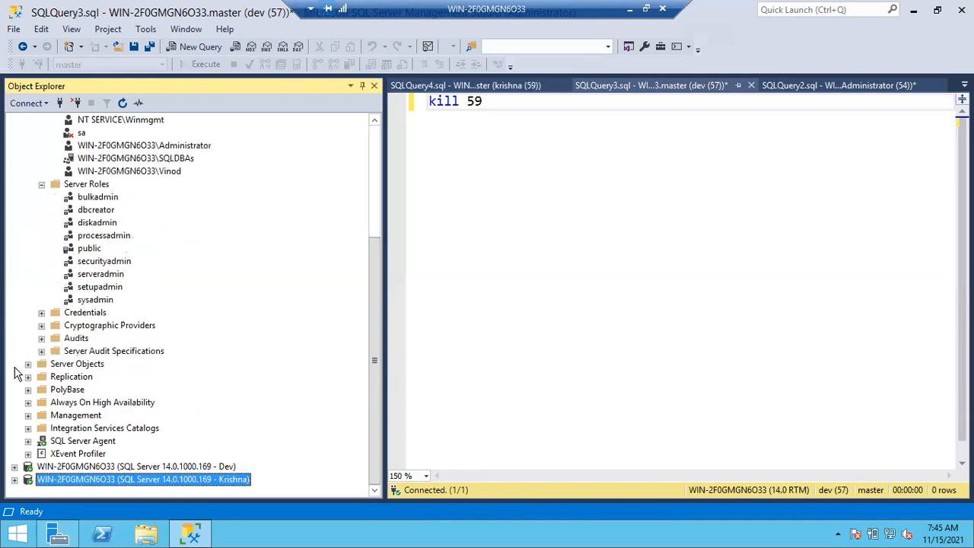
pyautogui.click(41, 184)
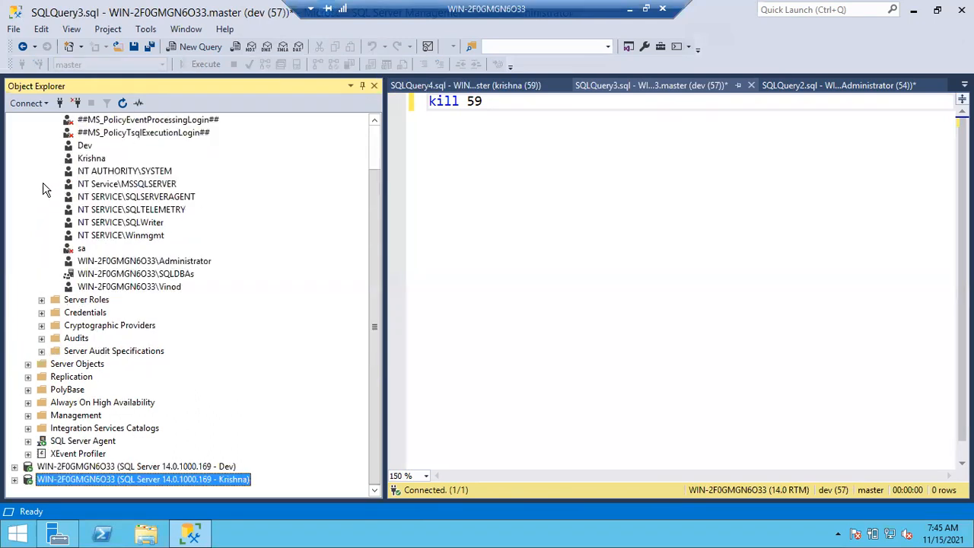
pyautogui.scroll(2, 96, 190)
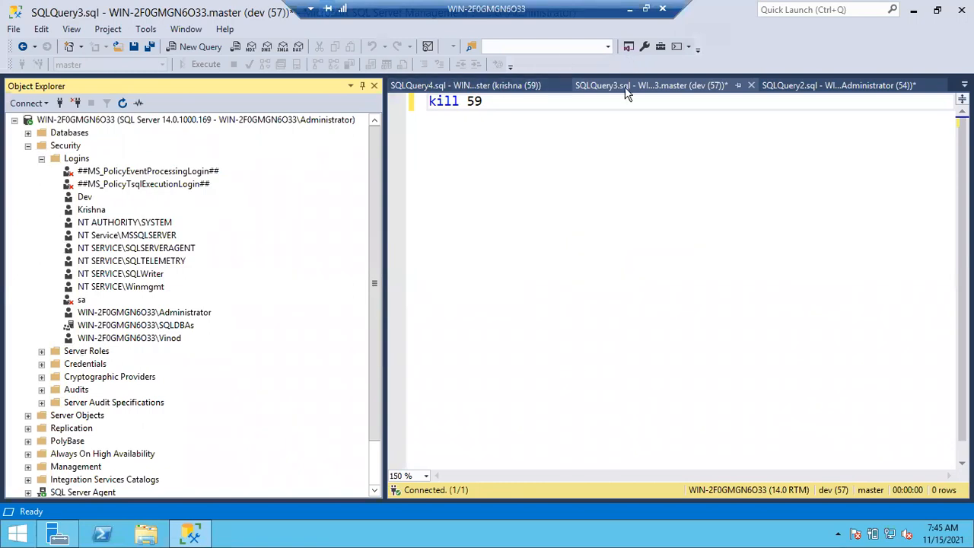
# Close the SQLQuery4 and SQLQuery3 query windows without saving
pyautogui.click(541, 85)
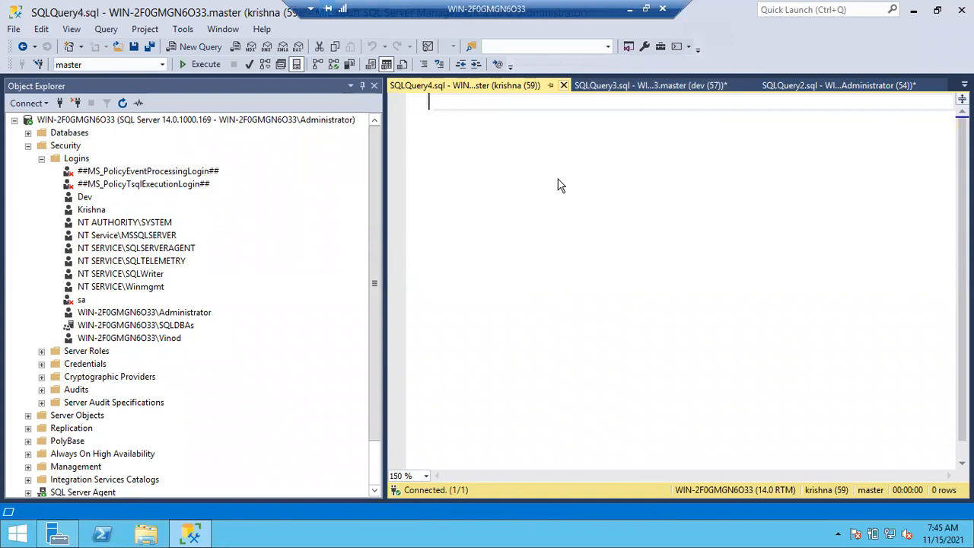
pyautogui.click(564, 85)
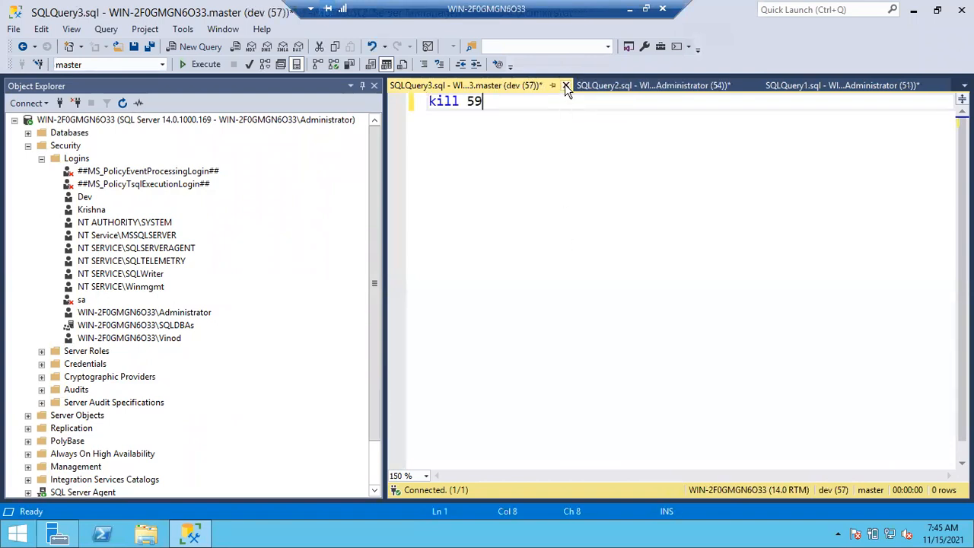
pyautogui.click(566, 86)
pyautogui.click(542, 352)
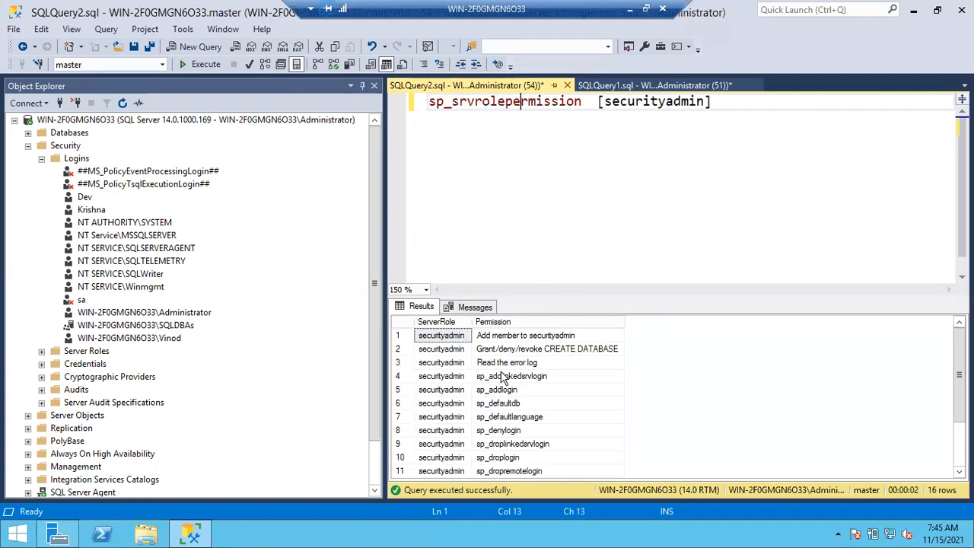
# Review the permissions listed for the securityadmin role, including sp_addlinkedsrvlogin and Grant/deny/revoke CREATE DATABASE
pyautogui.click(502, 376)
pyautogui.scroll(-2, 497, 430)
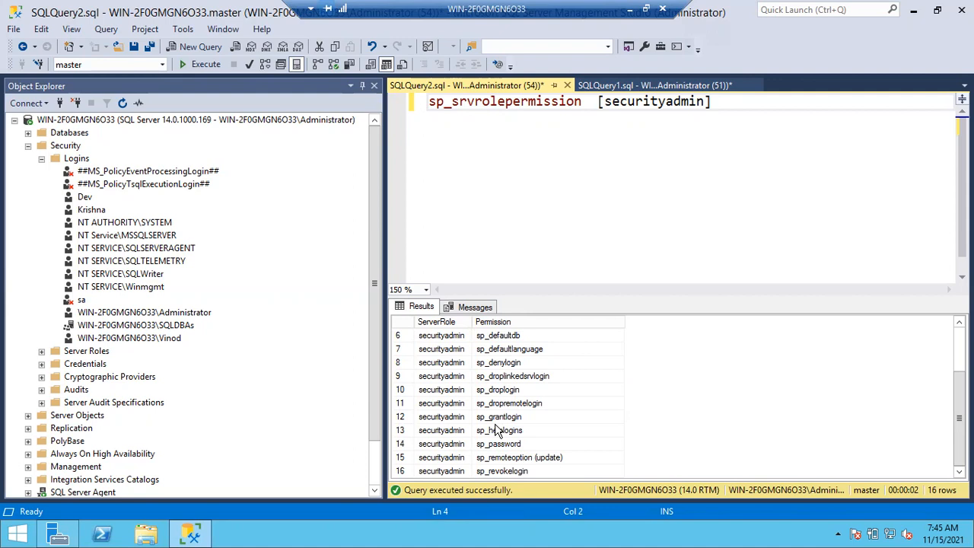
pyautogui.scroll(2, 495, 429)
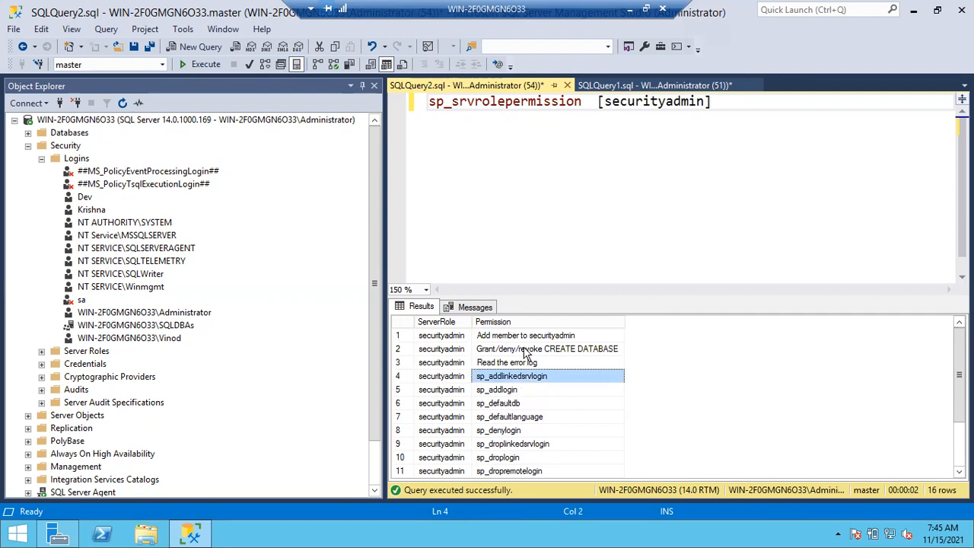
pyautogui.click(525, 350)
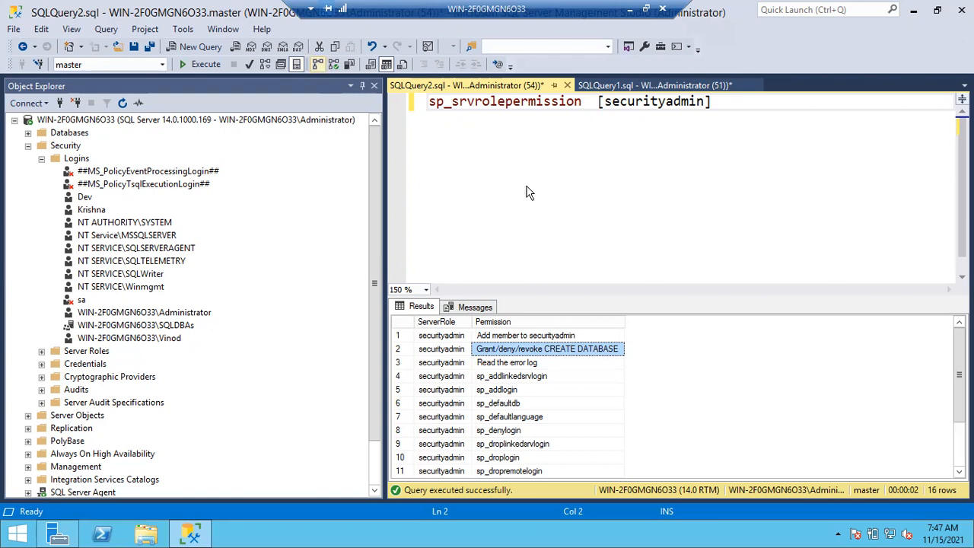
# Collapse the Administrator connection's Logins folder and disconnect the most recently connected SQL login from the server
pyautogui.click(42, 158)
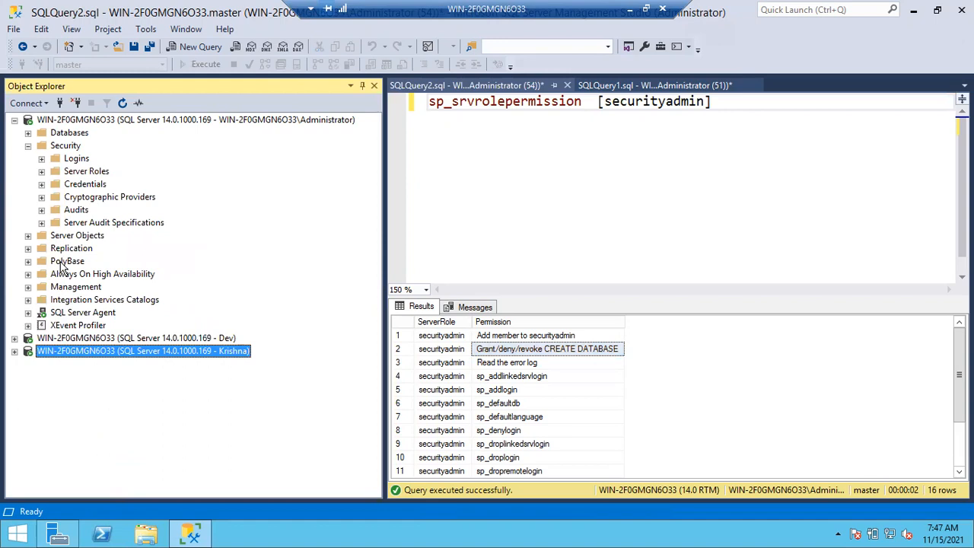
pyautogui.click(76, 103)
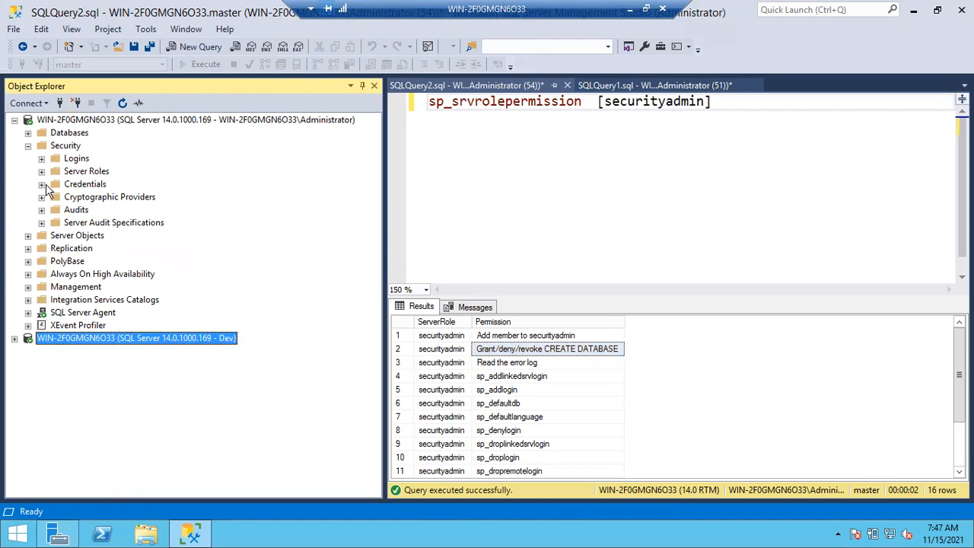
# Remove the processadmin server role from the Dev login through the Administrator connection
pyautogui.click(42, 158)
pyautogui.click(84, 197)
pyautogui.doubleClick(84, 197)
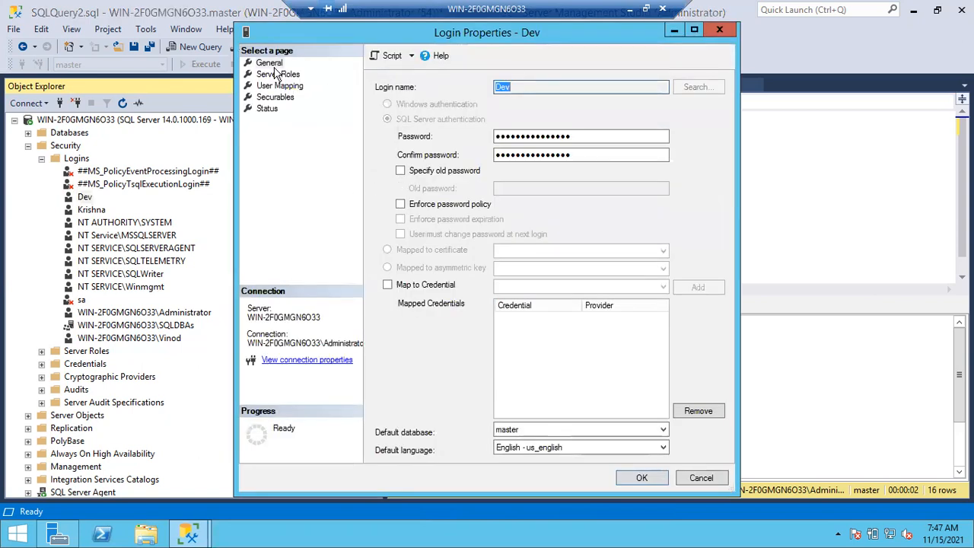
pyautogui.click(278, 74)
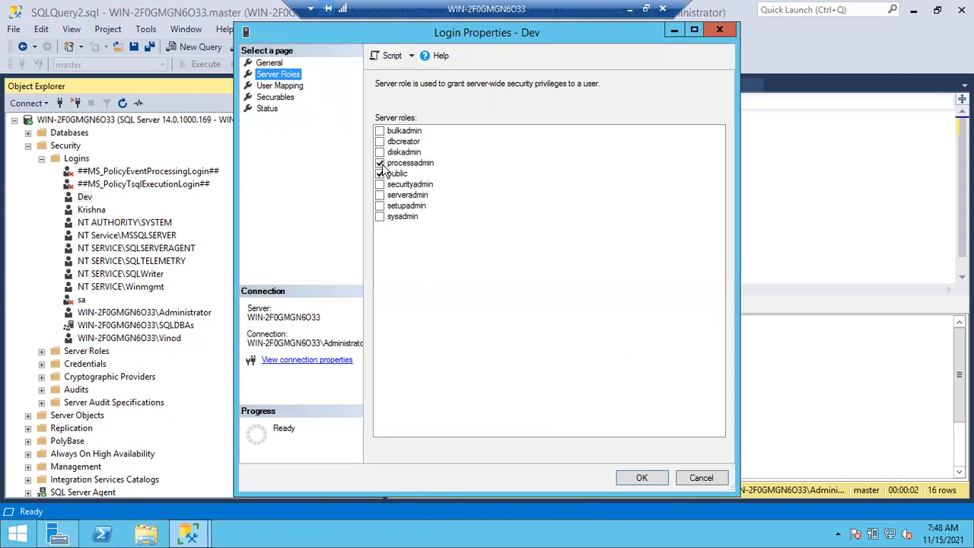
pyautogui.click(381, 164)
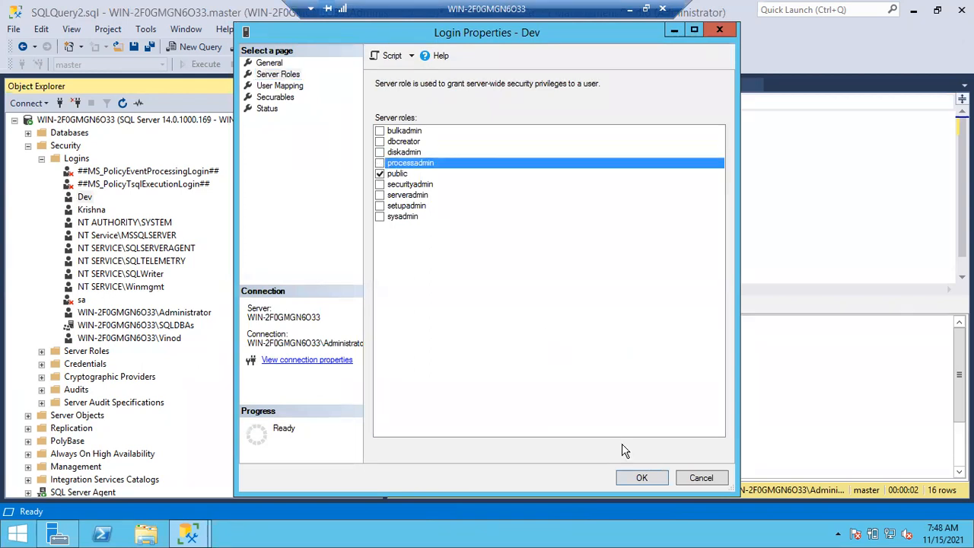
pyautogui.click(641, 478)
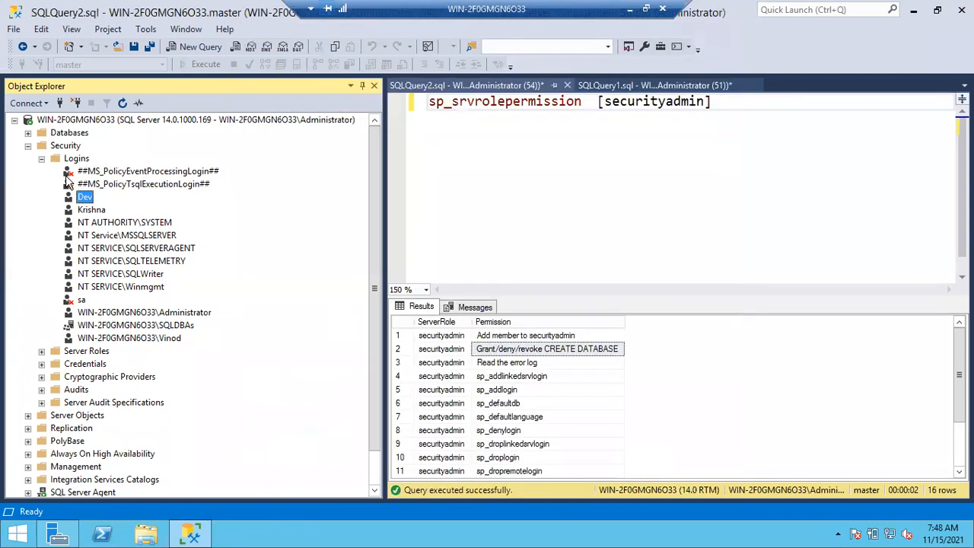
# Collapse Security under the Administrator connection and expand Security and Logins under the Dev connection
pyautogui.click(27, 146)
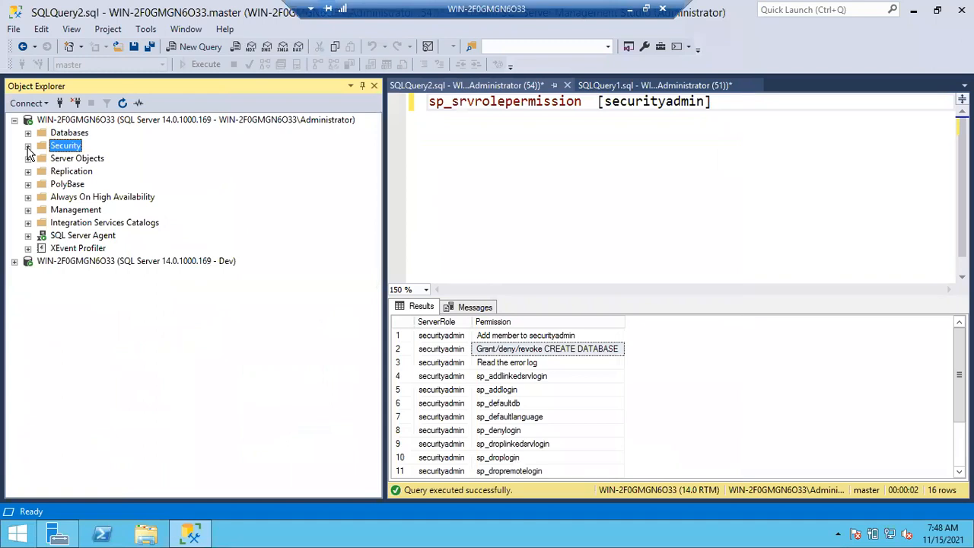
pyautogui.click(15, 261)
pyautogui.click(27, 287)
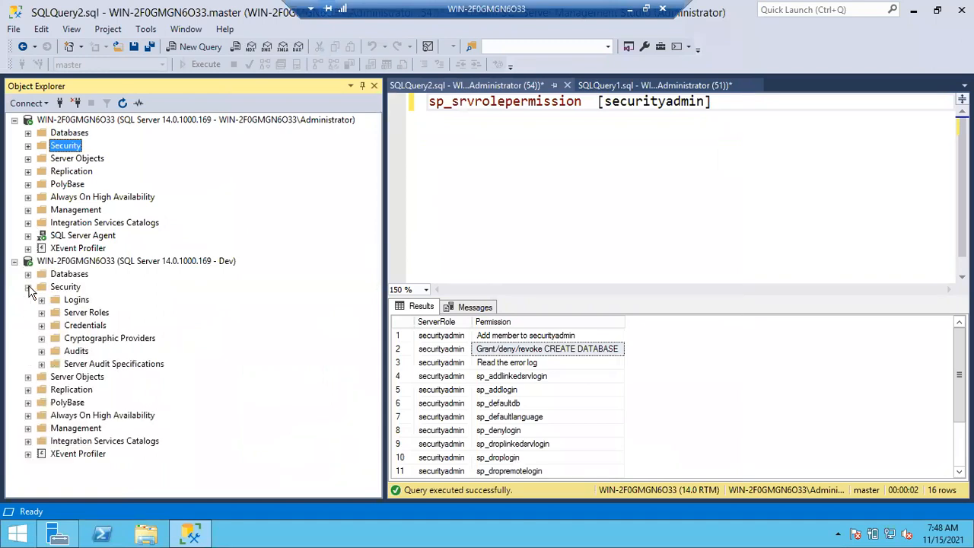
pyautogui.click(42, 300)
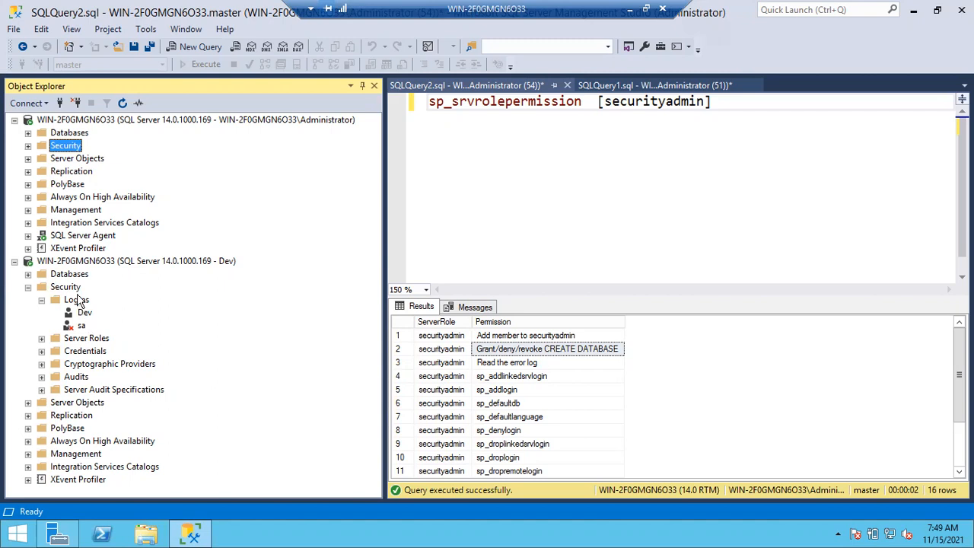
# Start a new login under the Dev connection with SQL Server authentication, and enter the login name
pyautogui.click(78, 302)
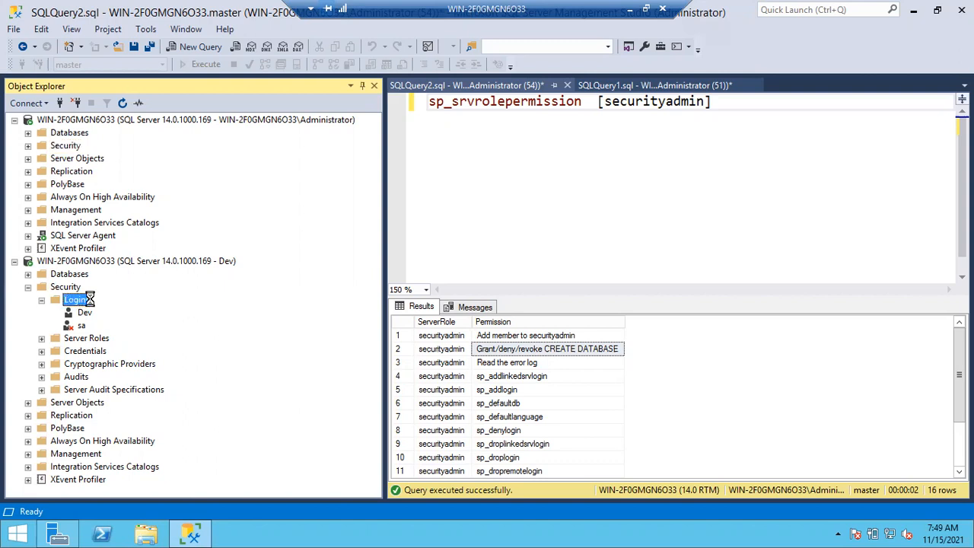
pyautogui.rightClick(90, 302)
pyautogui.click(101, 305)
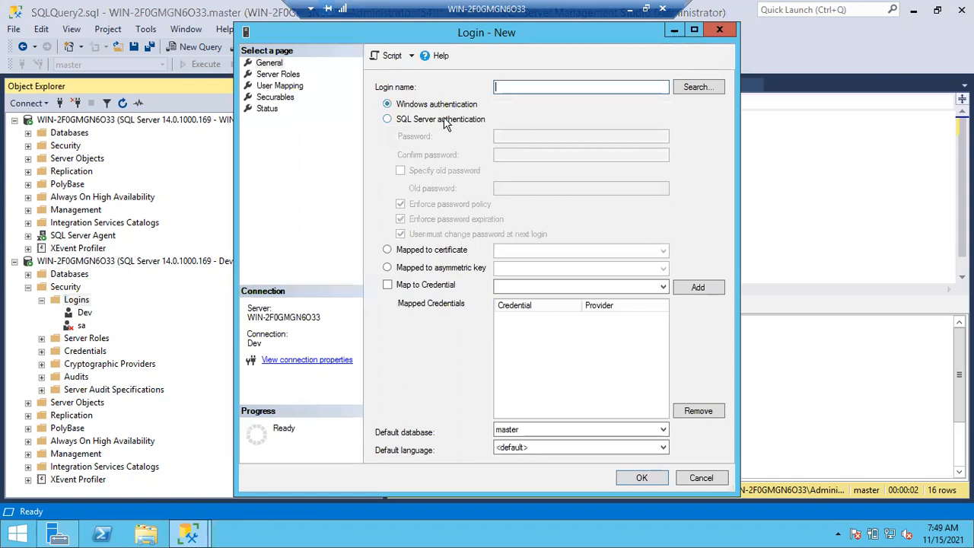
pyautogui.click(440, 119)
pyautogui.click(507, 87)
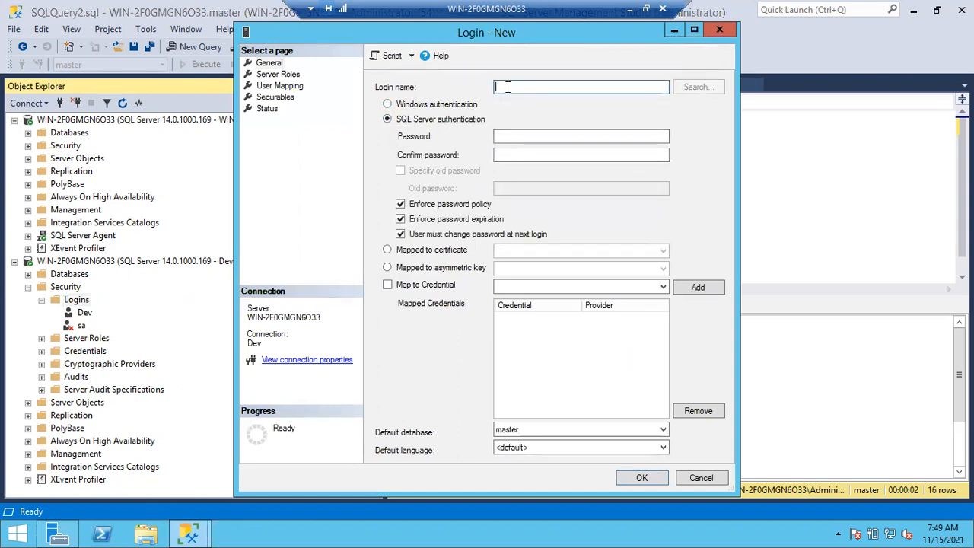
pyautogui.write('Mahesh')
# Enter and confirm the login password, turn off Enforce password policy, try to create the login, and close the form
pyautogui.click(518, 136)
pyautogui.write('123')
pyautogui.press('Tab')
pyautogui.write('123')
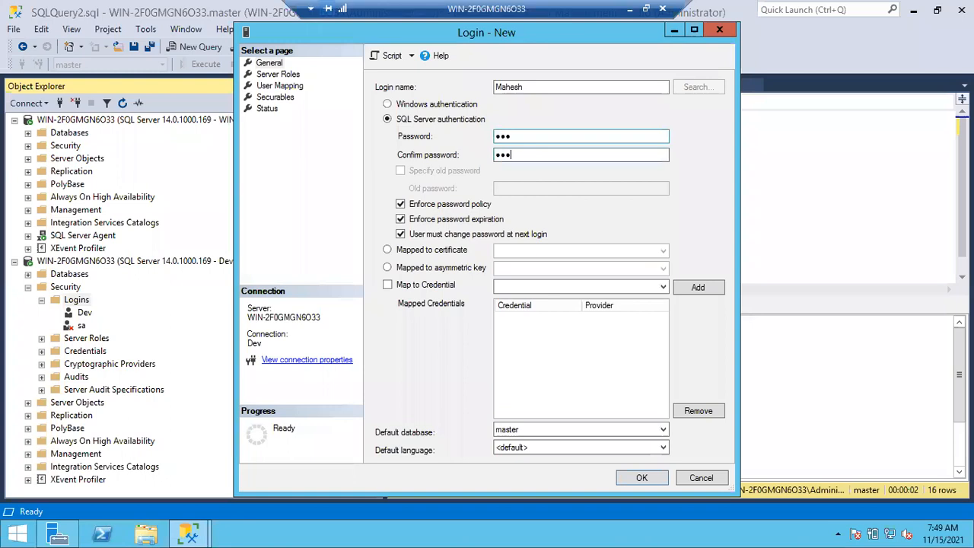
pyautogui.click(401, 204)
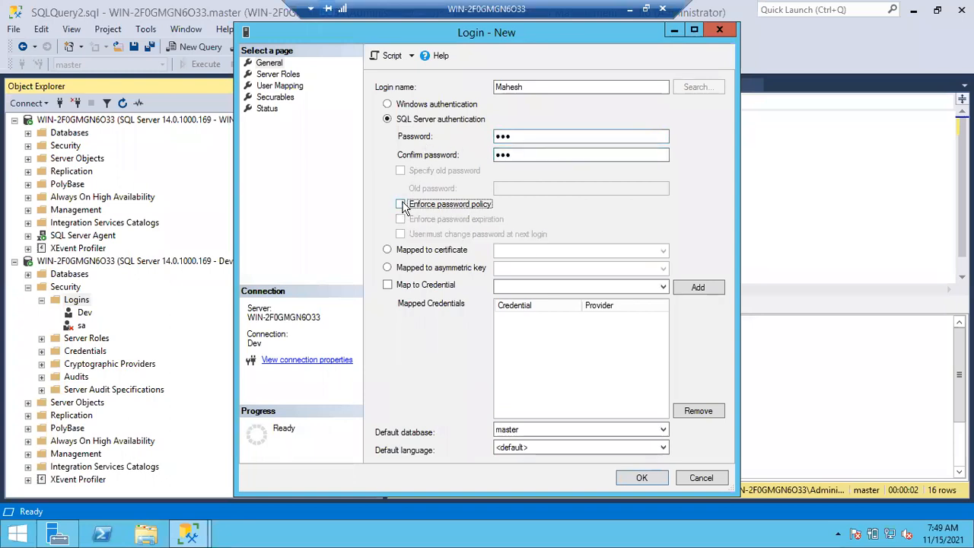
pyautogui.click(641, 478)
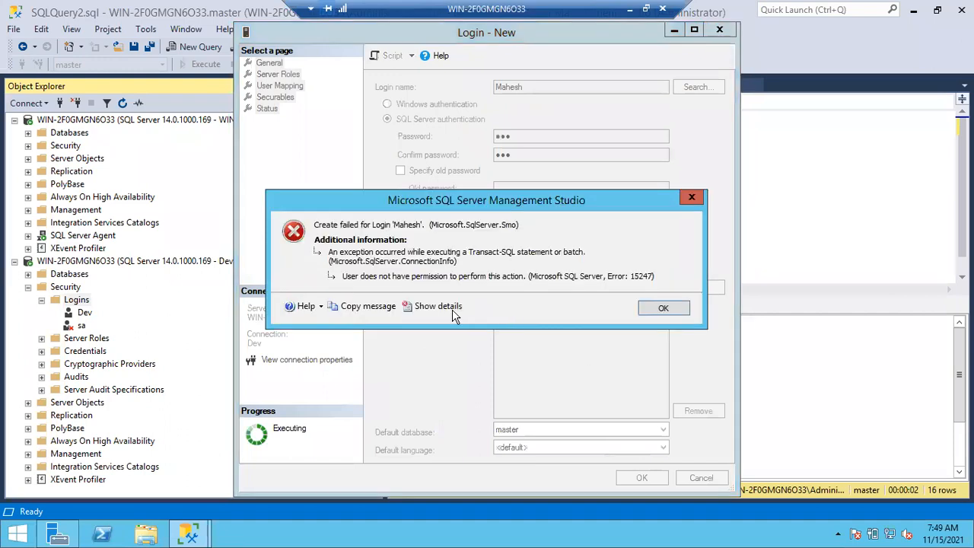
pyautogui.click(656, 309)
pyautogui.click(720, 30)
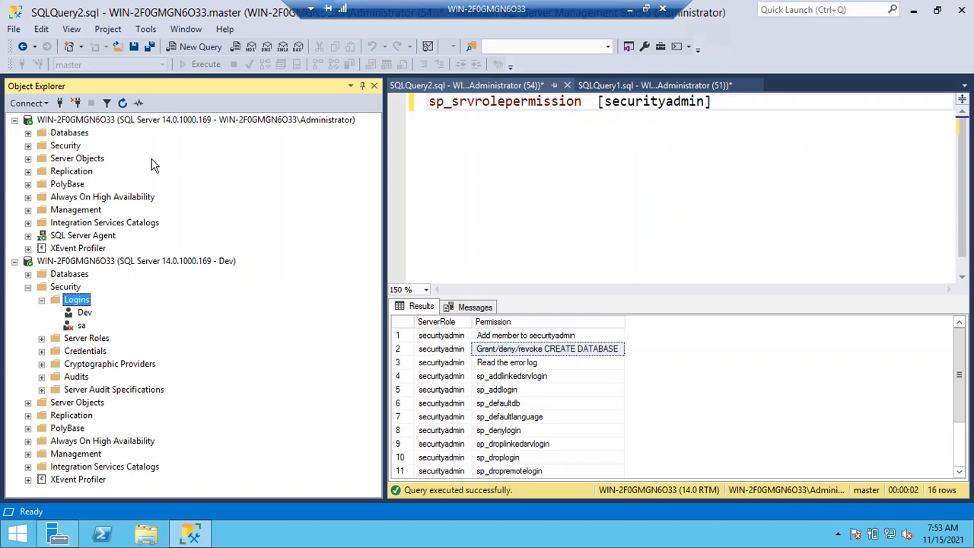
# Grant the securityadmin server role to the Dev login through the Administrator connection
pyautogui.click(28, 145)
pyautogui.doubleClick(84, 196)
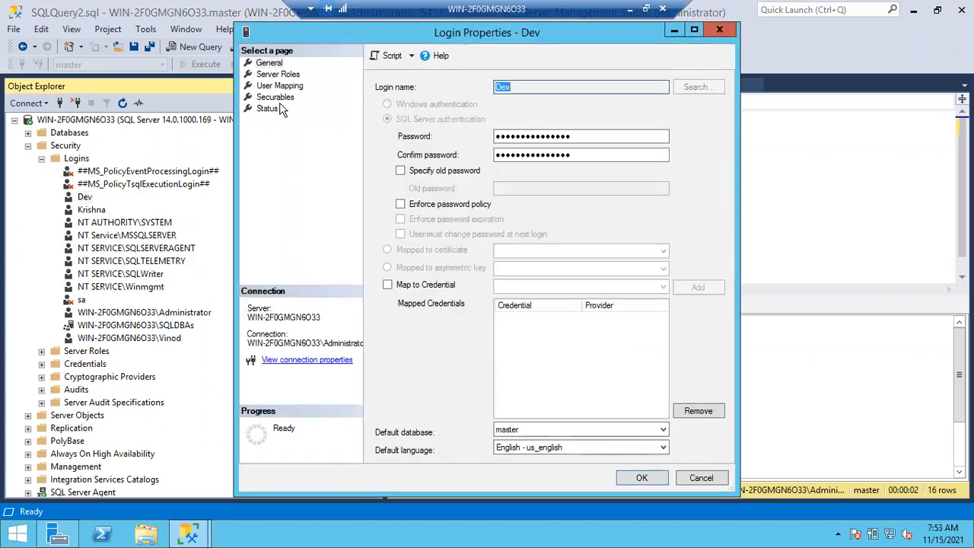
pyautogui.click(266, 85)
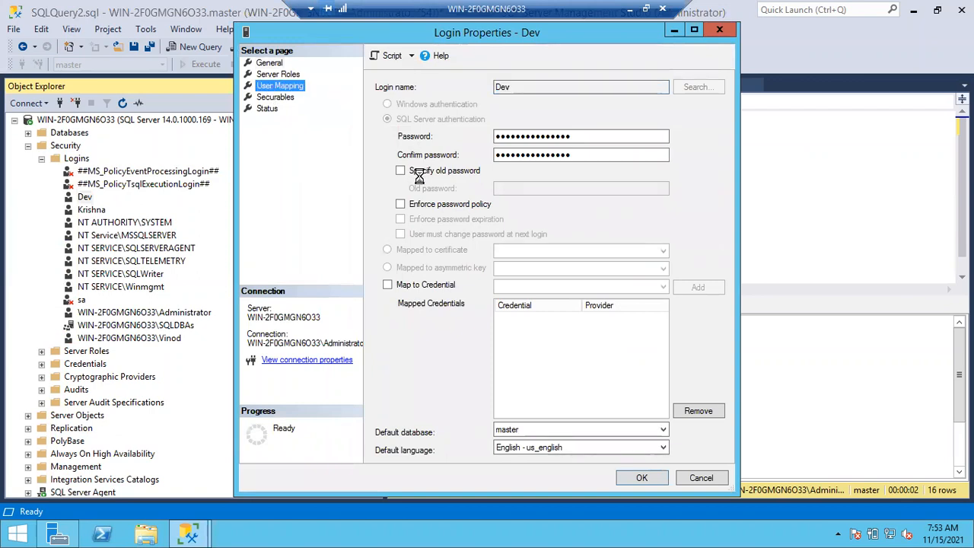
pyautogui.click(279, 73)
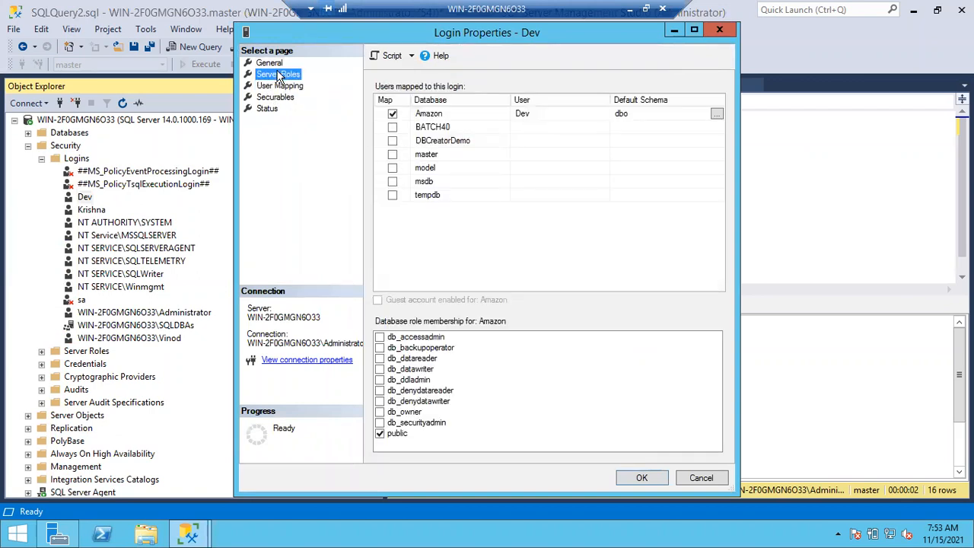
pyautogui.click(380, 184)
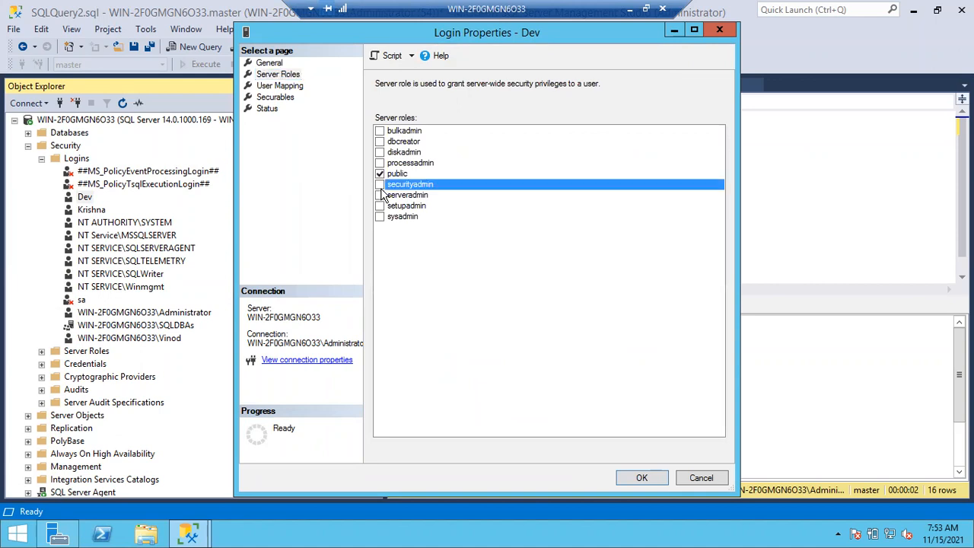
pyautogui.click(641, 477)
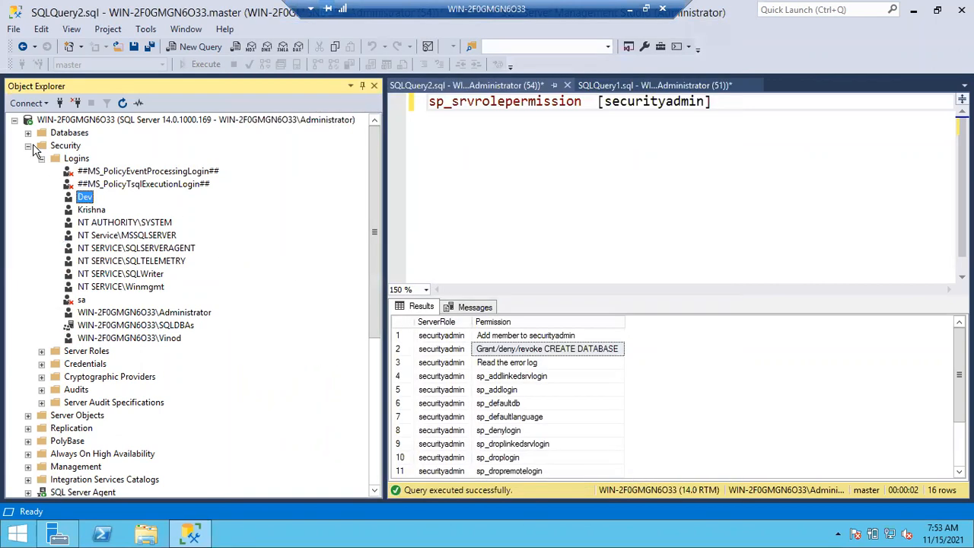
# Collapse Security under the Administrator connection and refresh the Logins list under the Dev connection
pyautogui.click(30, 145)
pyautogui.click(76, 301)
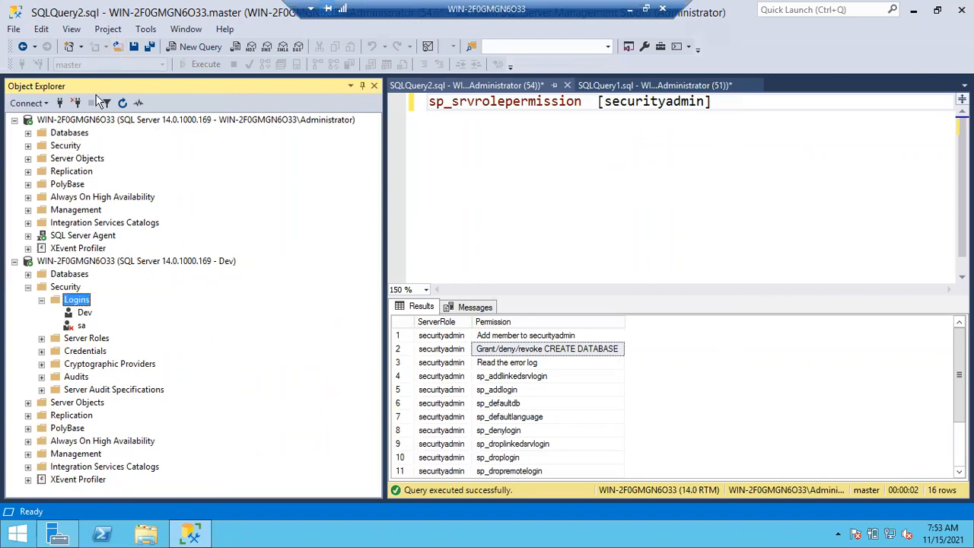
pyautogui.click(122, 103)
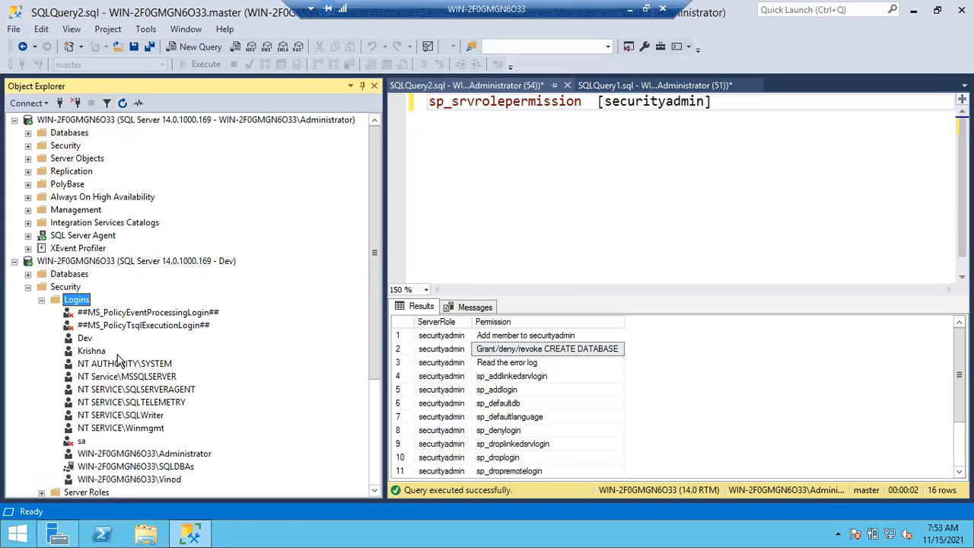
pyautogui.click(100, 421)
pyautogui.scroll(-3, 99, 424)
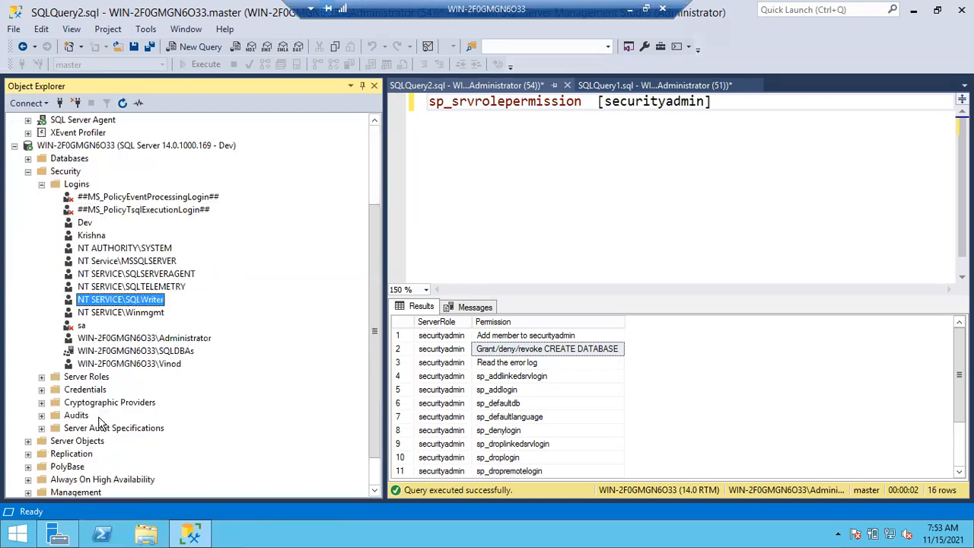
# Start a new login under the Dev connection with SQL Server authentication and fill in the login name
pyautogui.rightClick(76, 186)
pyautogui.click(103, 189)
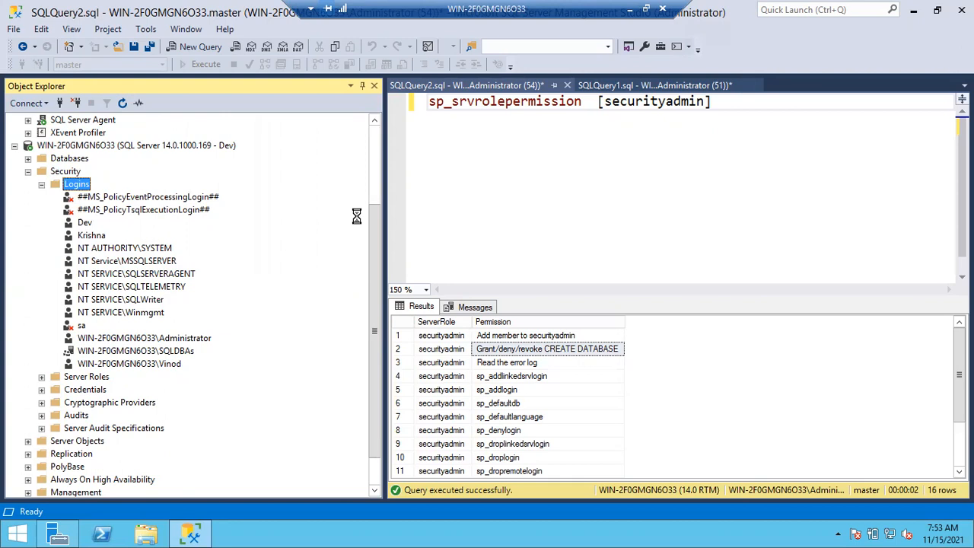
pyautogui.click(448, 120)
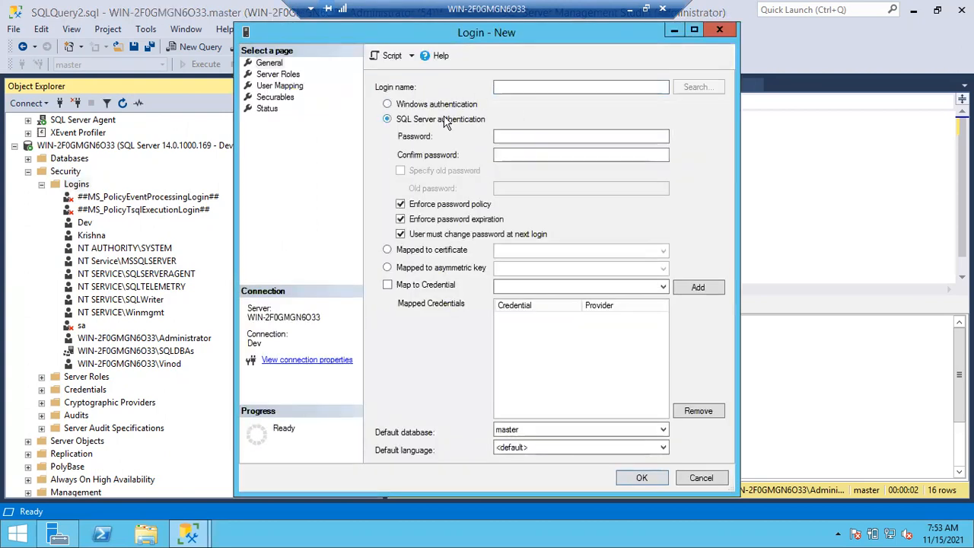
pyautogui.click(502, 86)
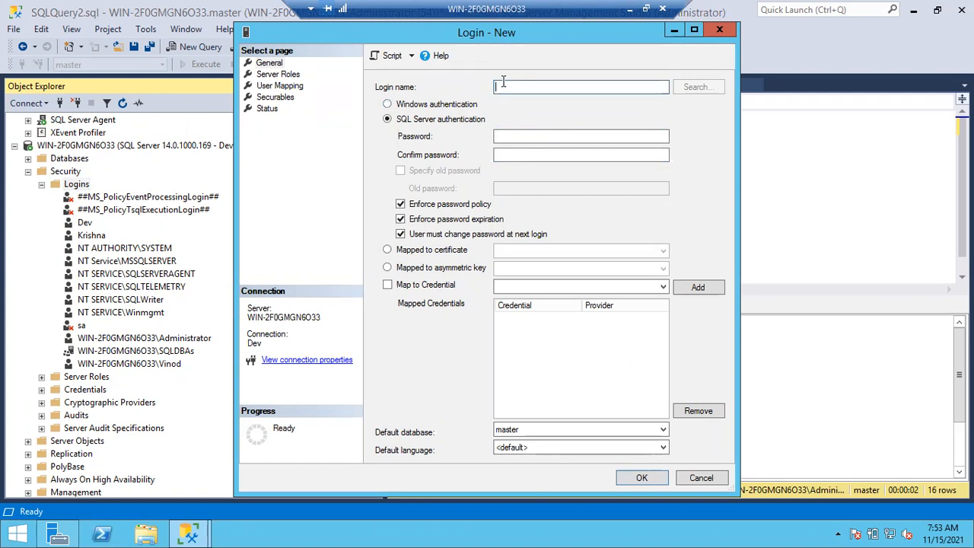
pyautogui.write('M')
pyautogui.press('BackSpace')
pyautogui.write('Mahesh')
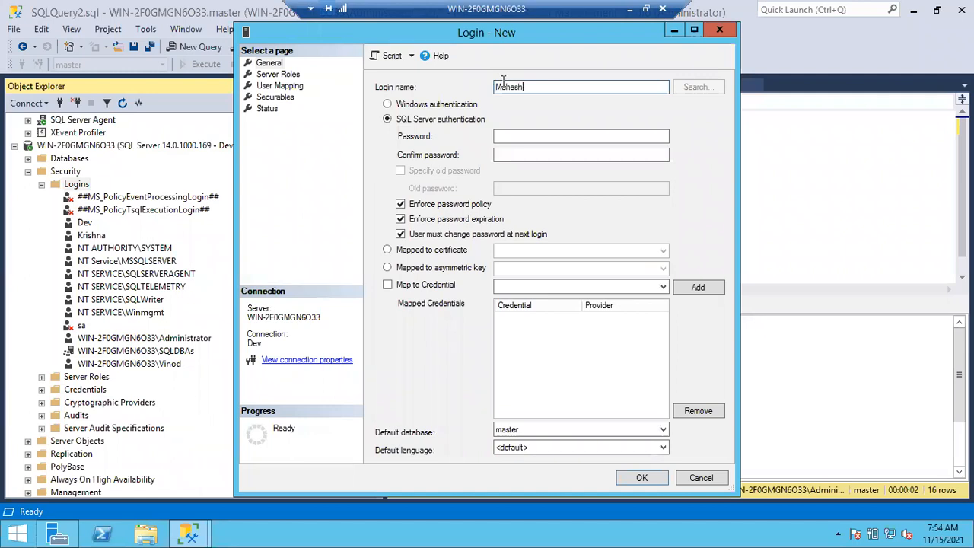
# Enter and confirm the new login's password, turn off Enforce password policy, and create the login
pyautogui.press('Tab')
pyautogui.press('Tab')
pyautogui.write('123')
pyautogui.click(527, 156)
pyautogui.write('123')
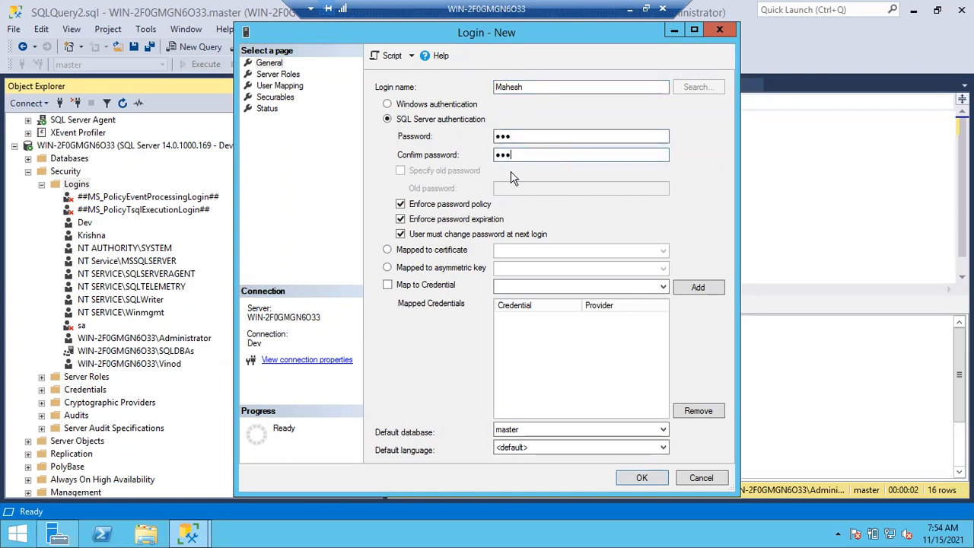
pyautogui.click(402, 205)
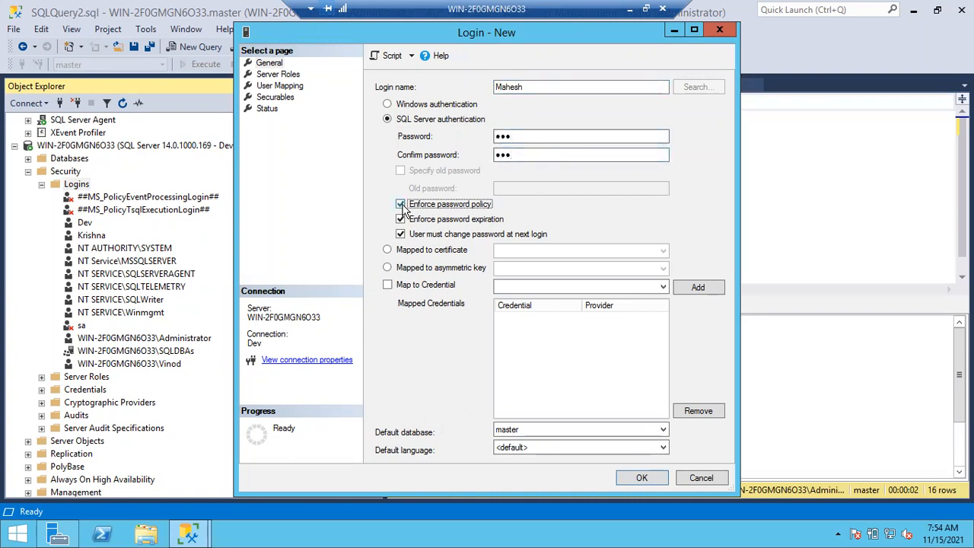
pyautogui.click(643, 479)
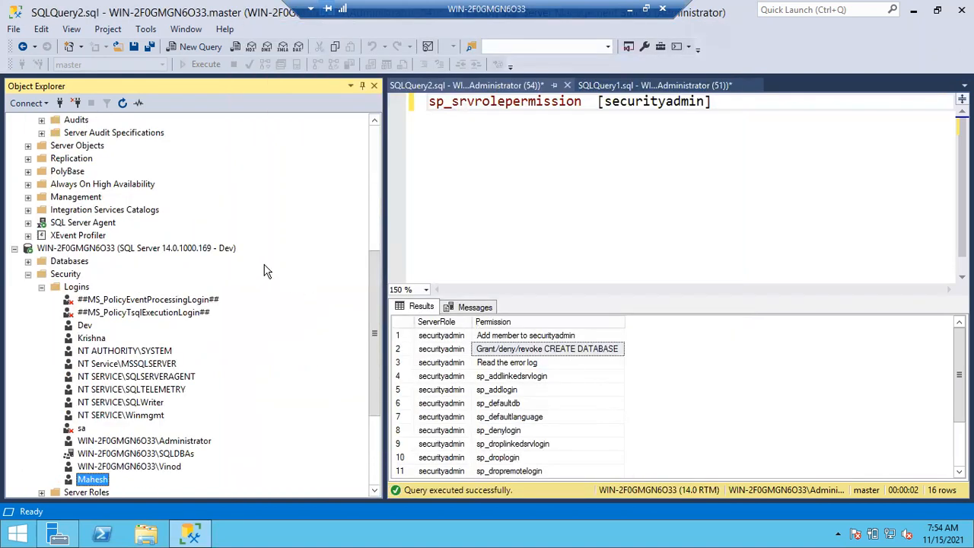
pyautogui.scroll(-3, 137, 421)
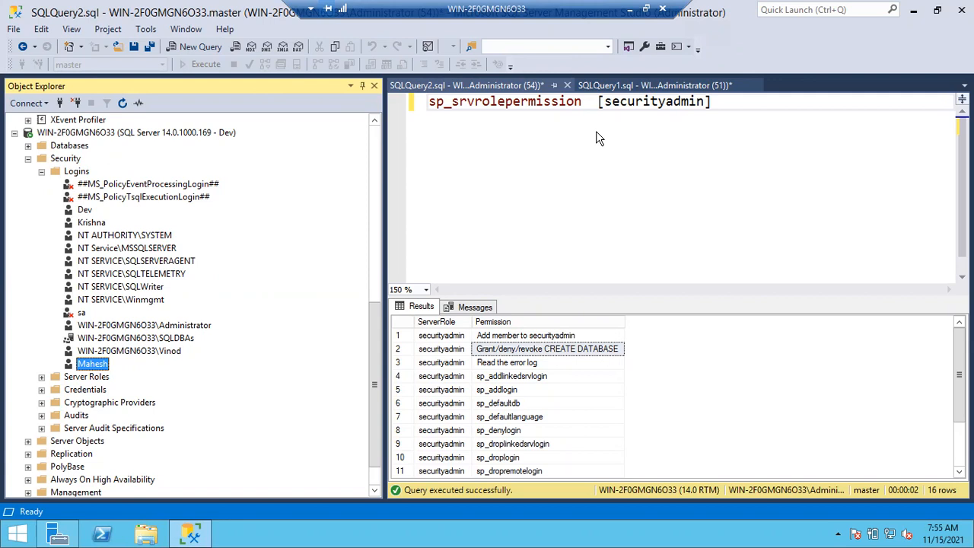
# Collapse Security under the Dev connection, and collapse Logins and expand Server Roles under the Administrator connection
pyautogui.click(28, 159)
pyautogui.scroll(5, 169, 222)
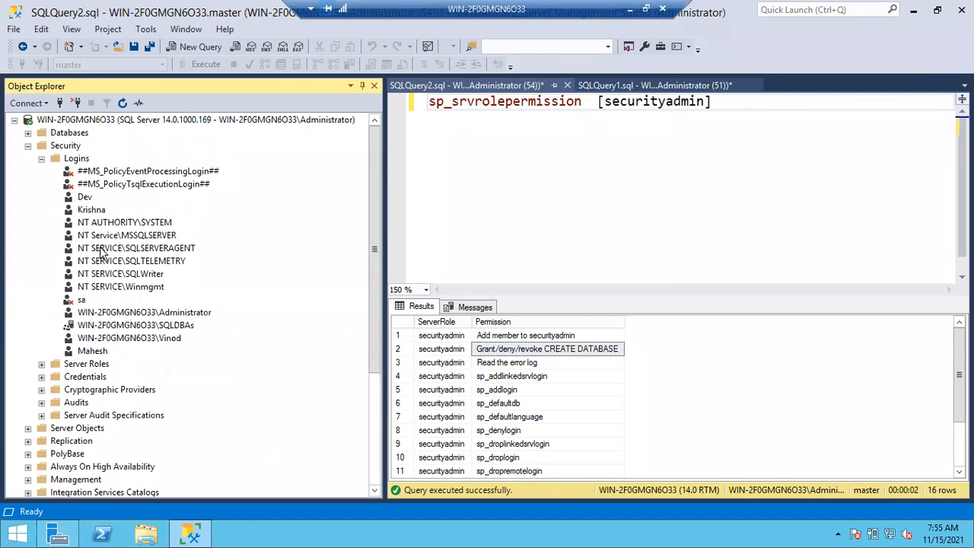
pyautogui.click(43, 160)
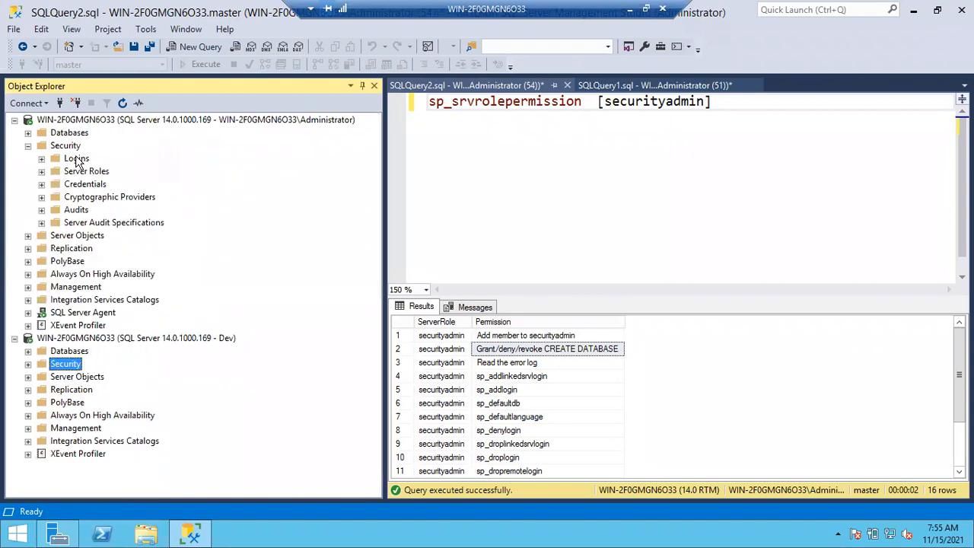
pyautogui.click(42, 171)
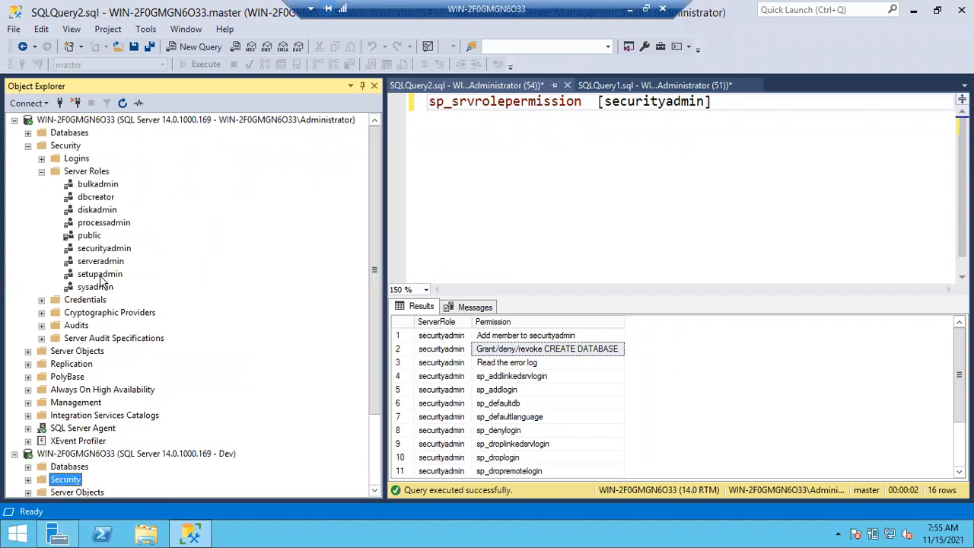
# Replace the role in the sp_srvrolepermission query with [serveradmin], run it, and select the SHUTDOWN permission in the results
pyautogui.doubleClick(653, 103)
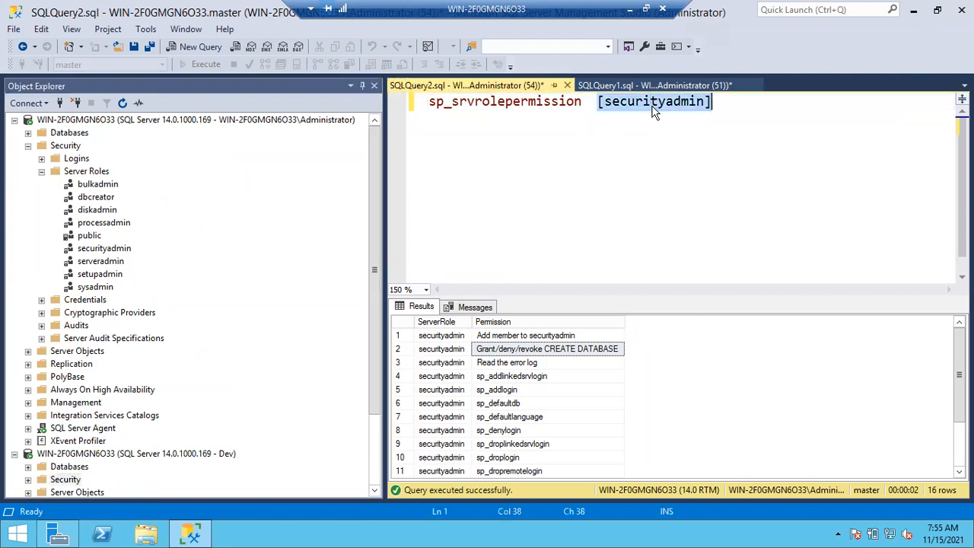
pyautogui.press('Delete')
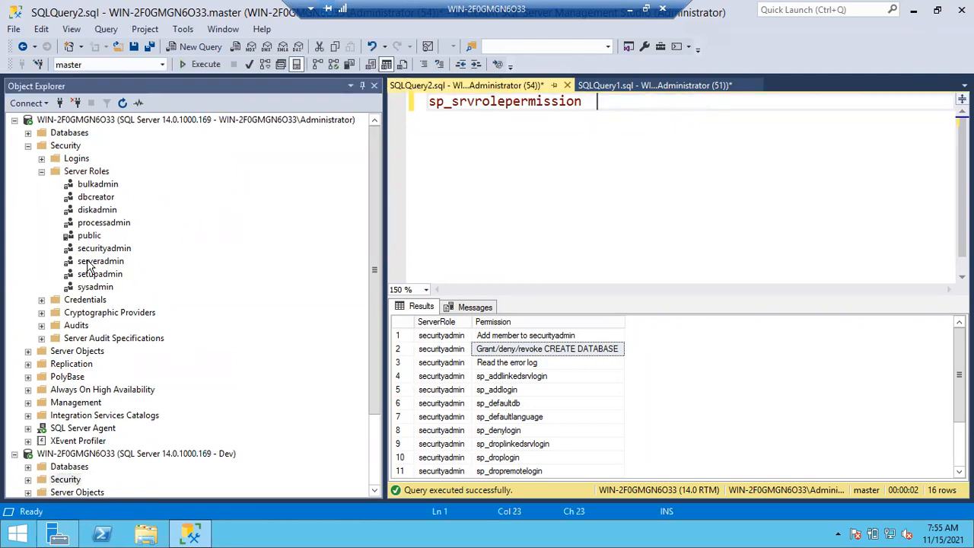
pyautogui.moveTo(84, 265); pyautogui.dragTo(597, 106)
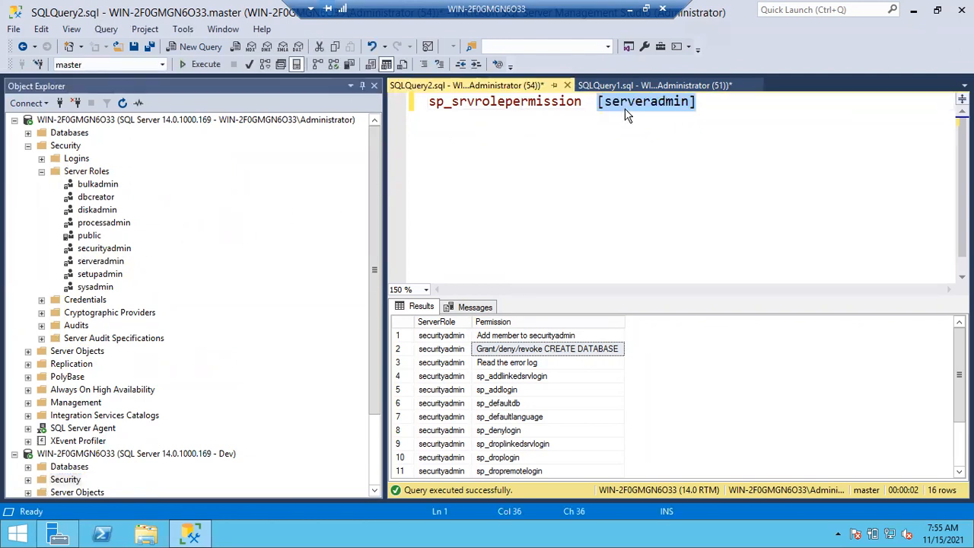
pyautogui.click(660, 149)
pyautogui.press('F5')
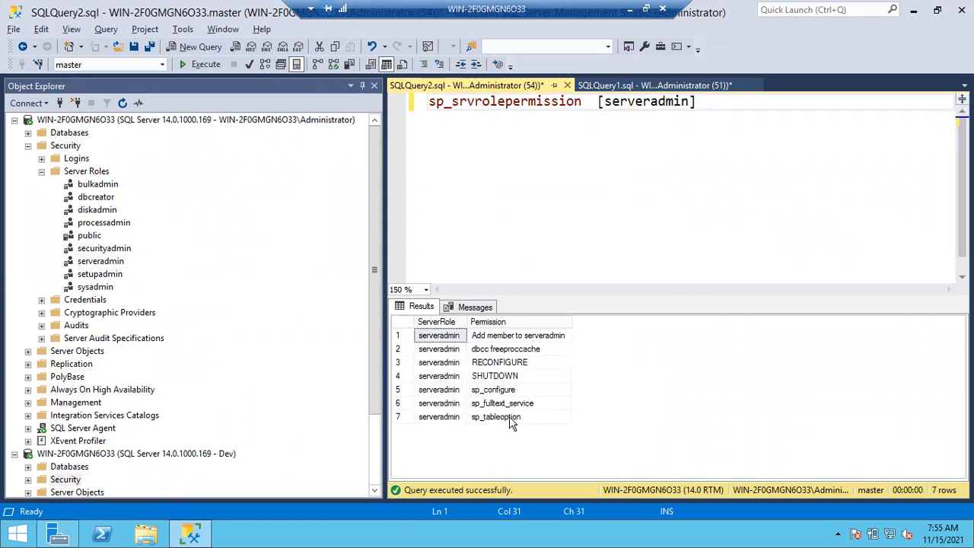
pyautogui.click(491, 381)
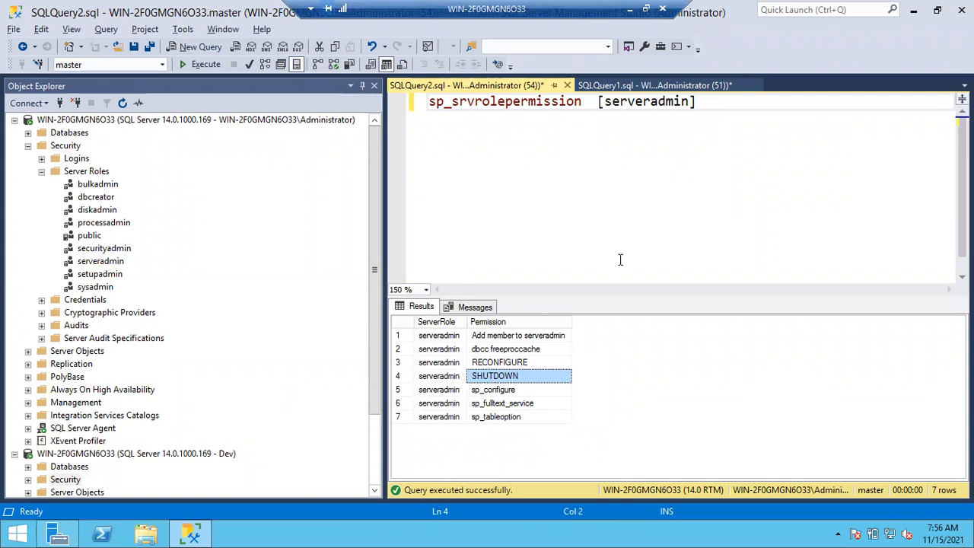
# Add a shutdown statement below the sp_srvrolepermission query without running it, and highlight it
pyautogui.click(752, 126)
pyautogui.press('Return')
pyautogui.write('s')
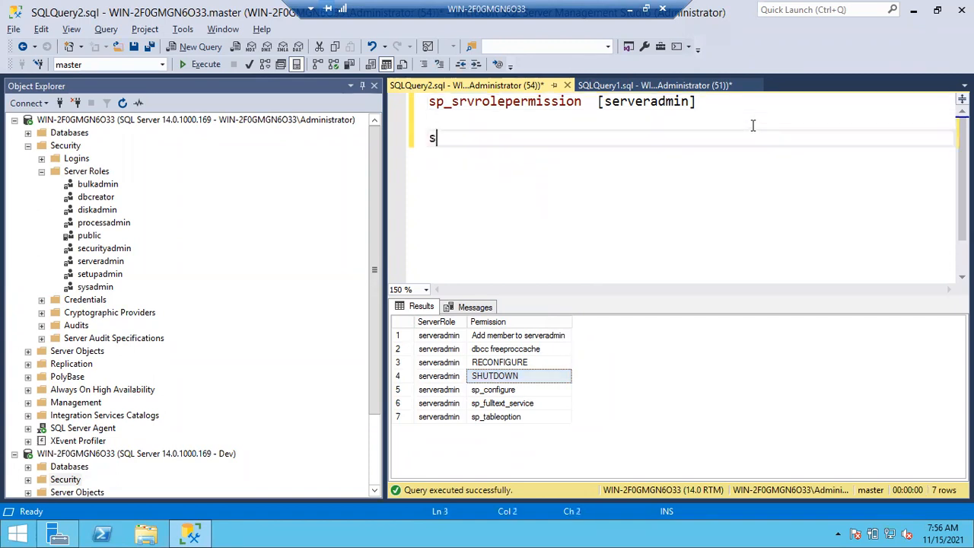
pyautogui.write('hutdown')
pyautogui.doubleClick(487, 143)
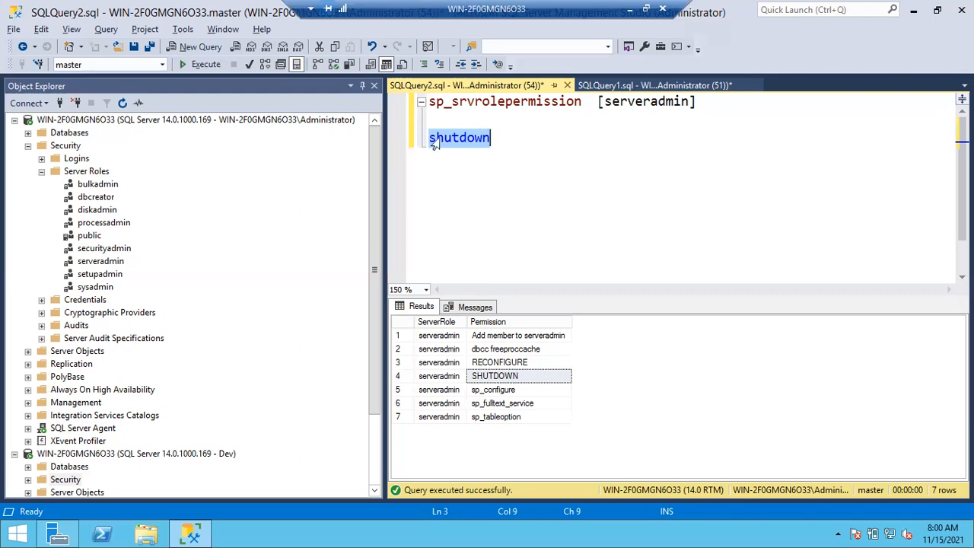
pyautogui.click(587, 181)
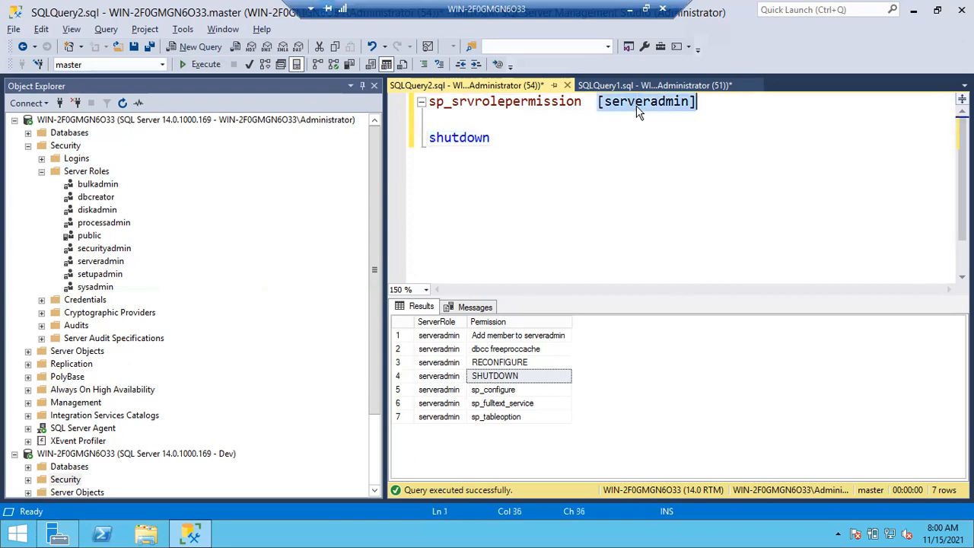
# Replace [serveradmin] with [setupadmin], run only the sp_srvrolepermission query, and point out the linked servers and startup procedure permissions
pyautogui.press('Delete')
pyautogui.moveTo(108, 278); pyautogui.dragTo(631, 118)
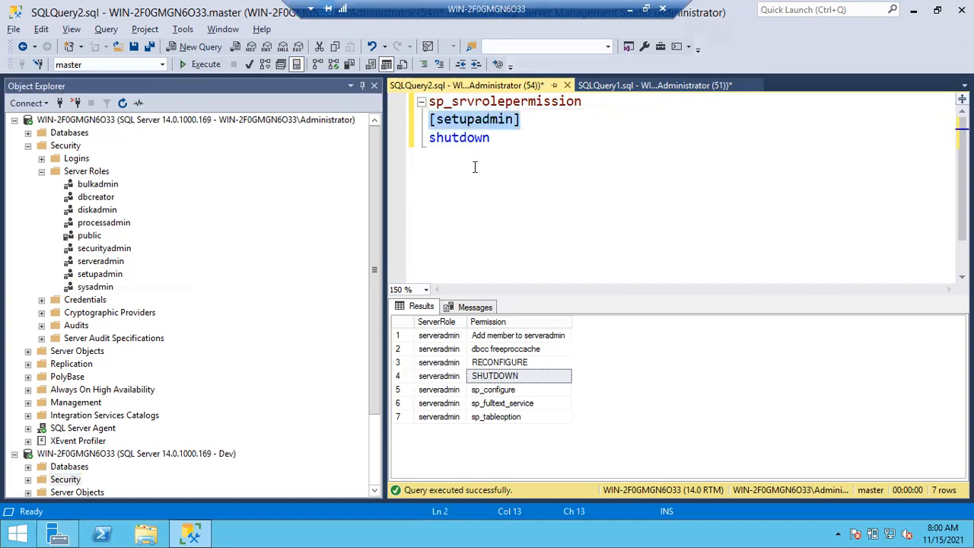
pyautogui.moveTo(523, 120); pyautogui.dragTo(427, 101)
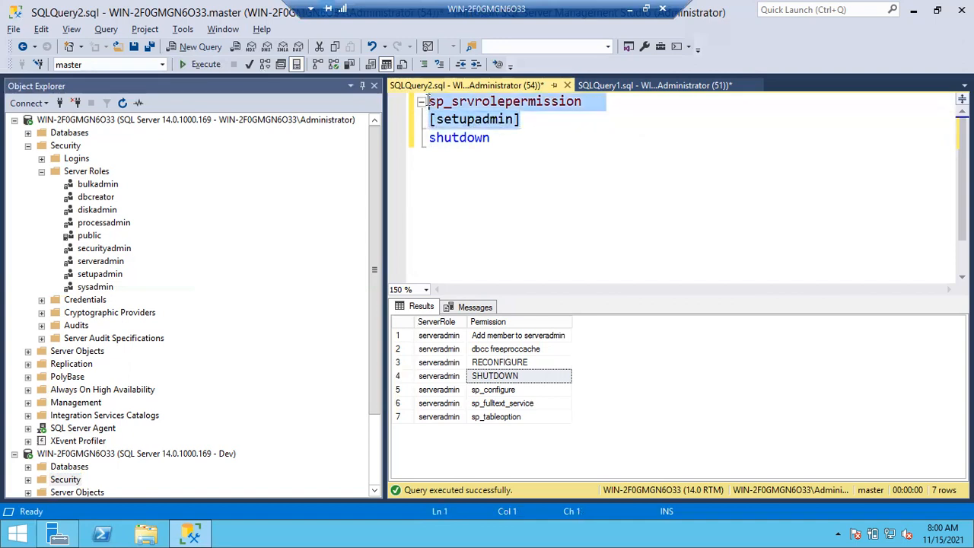
pyautogui.press('F5')
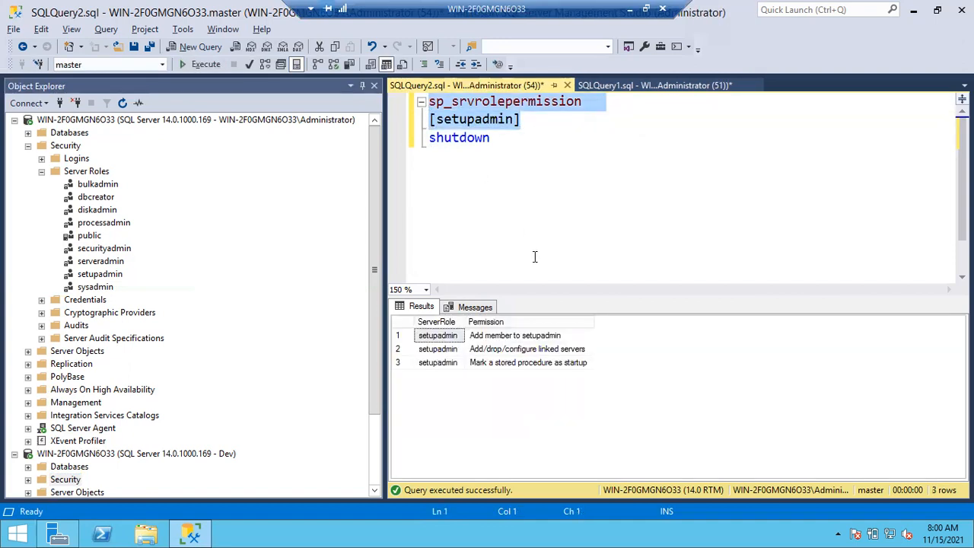
pyautogui.click(548, 350)
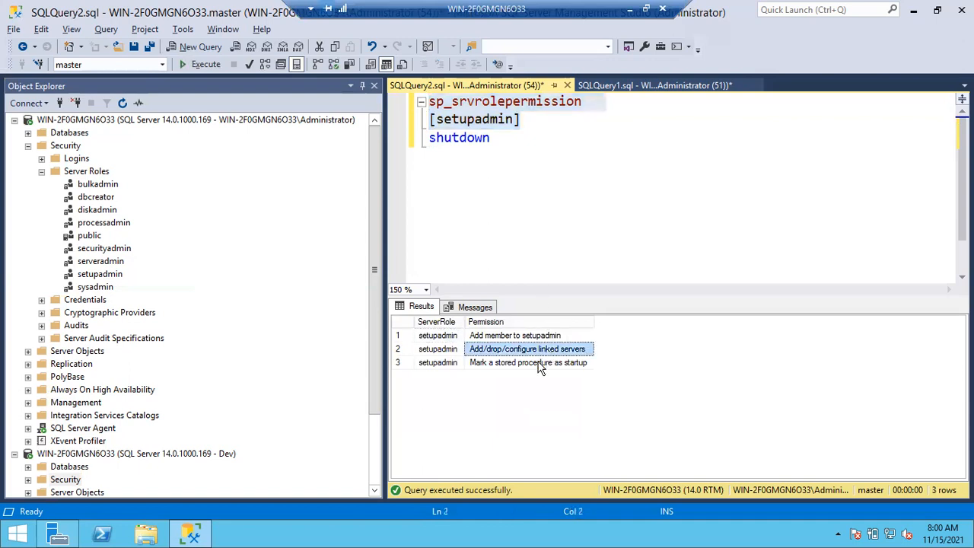
pyautogui.click(539, 363)
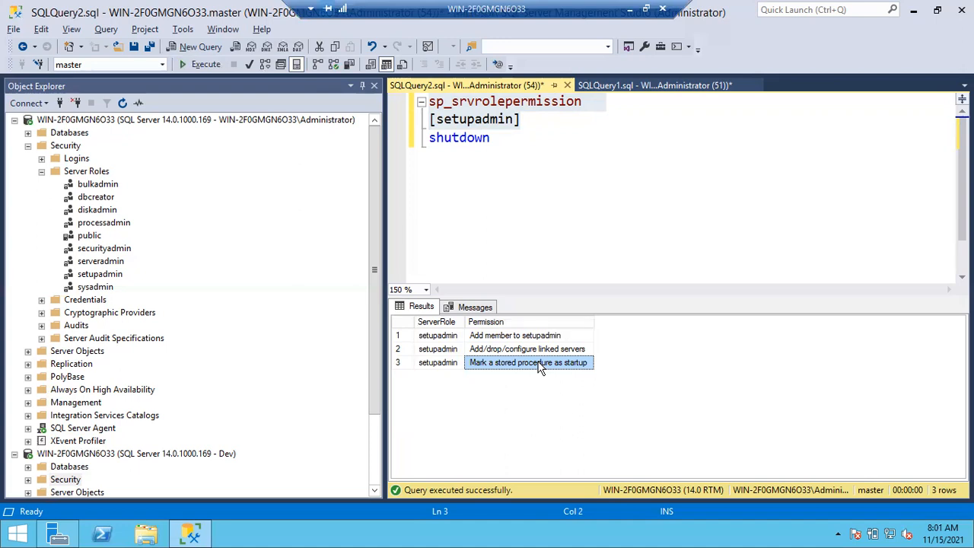
# Collapse Security and expand Server Objects under the Administrator connection, and select Linked Servers
pyautogui.click(27, 146)
pyautogui.click(36, 160)
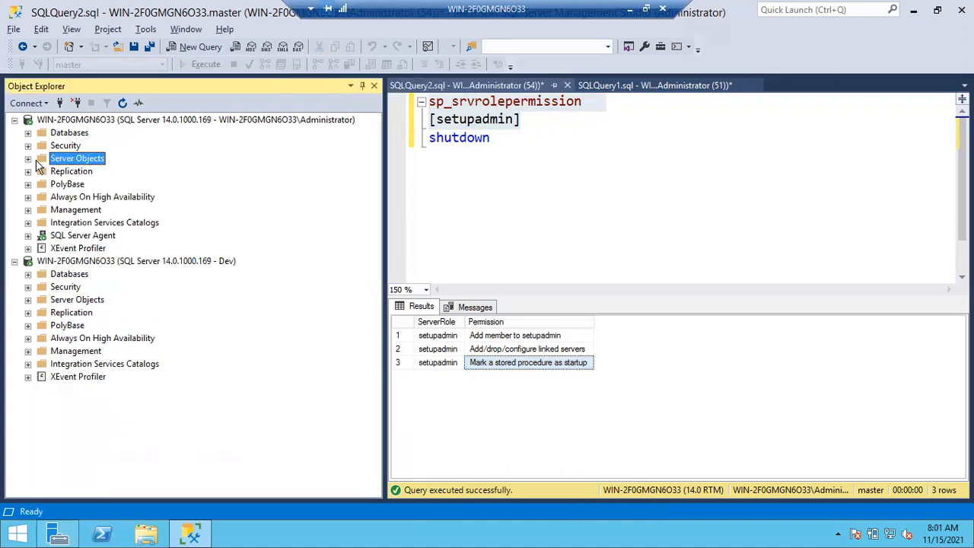
pyautogui.click(28, 159)
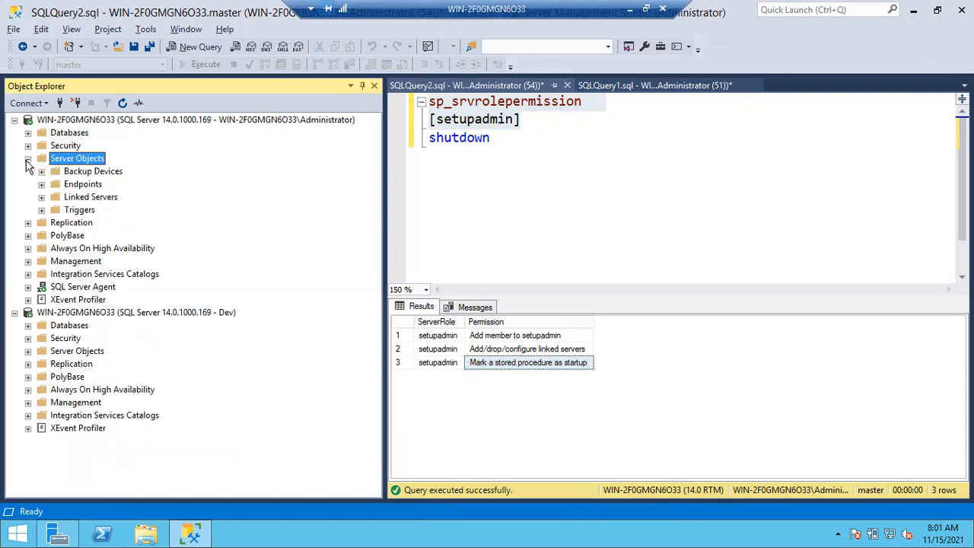
pyautogui.click(95, 199)
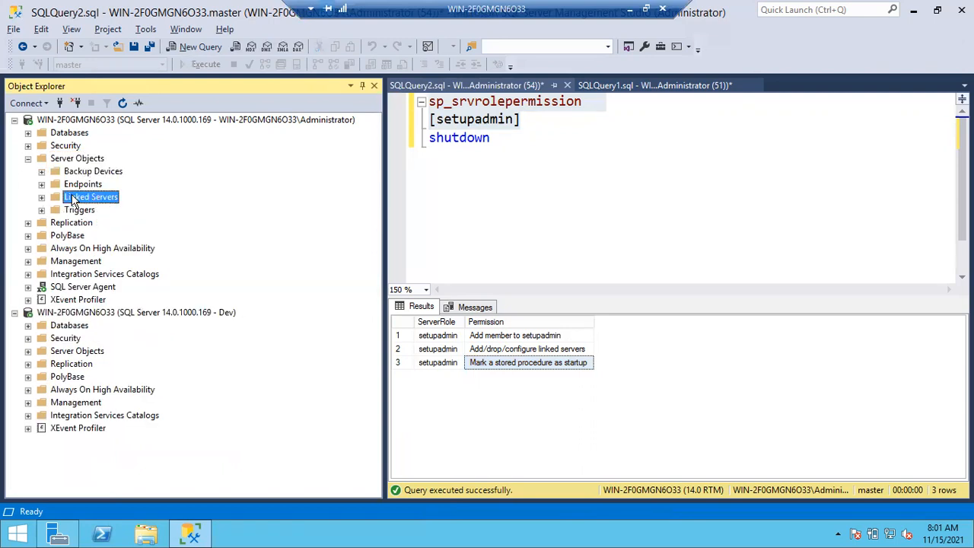
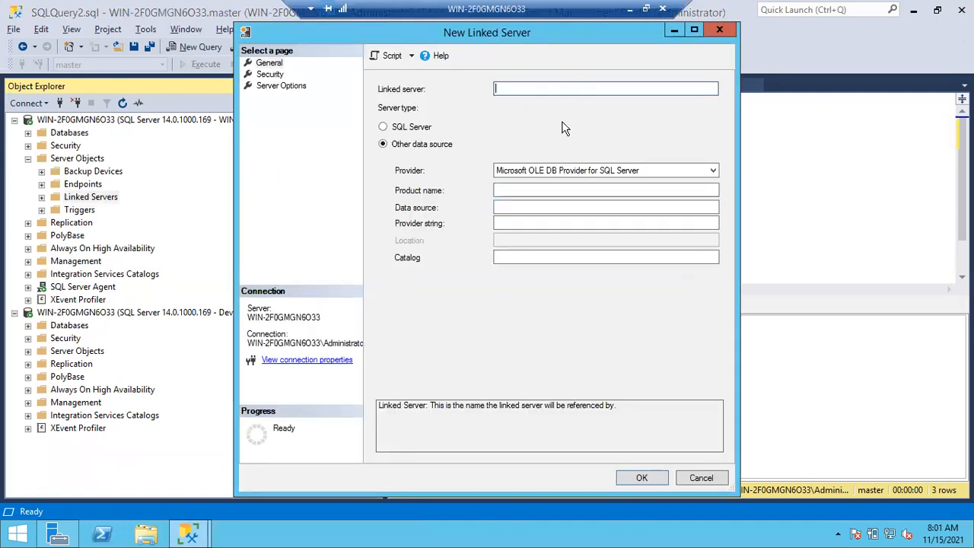
# Review both server types, the security settings and the server options for a new linked server, and cancel without creating it
pyautogui.click(415, 130)
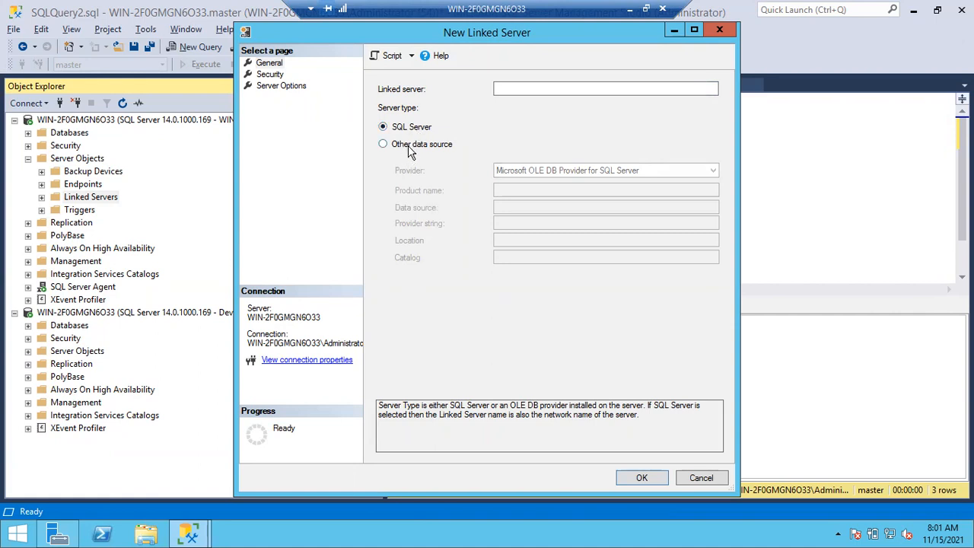
pyautogui.click(408, 148)
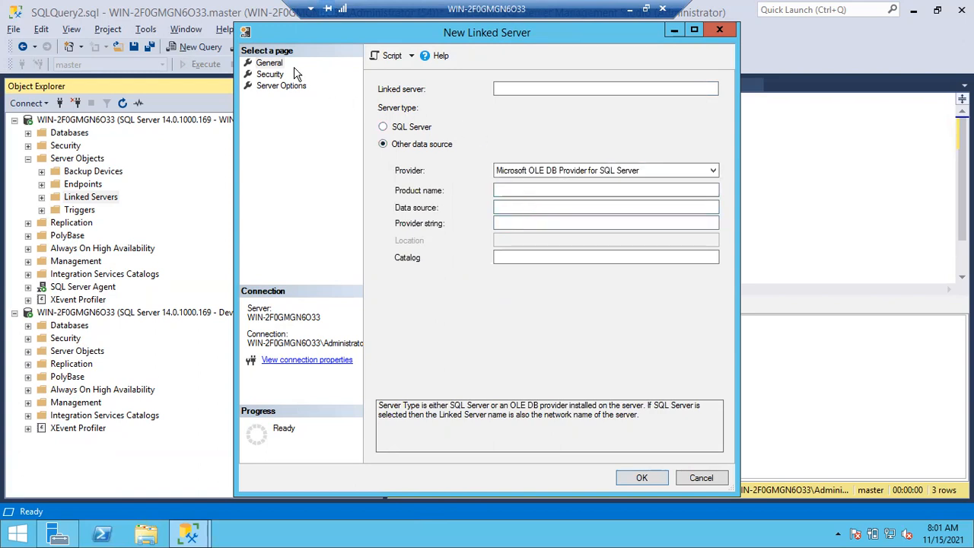
pyautogui.click(272, 74)
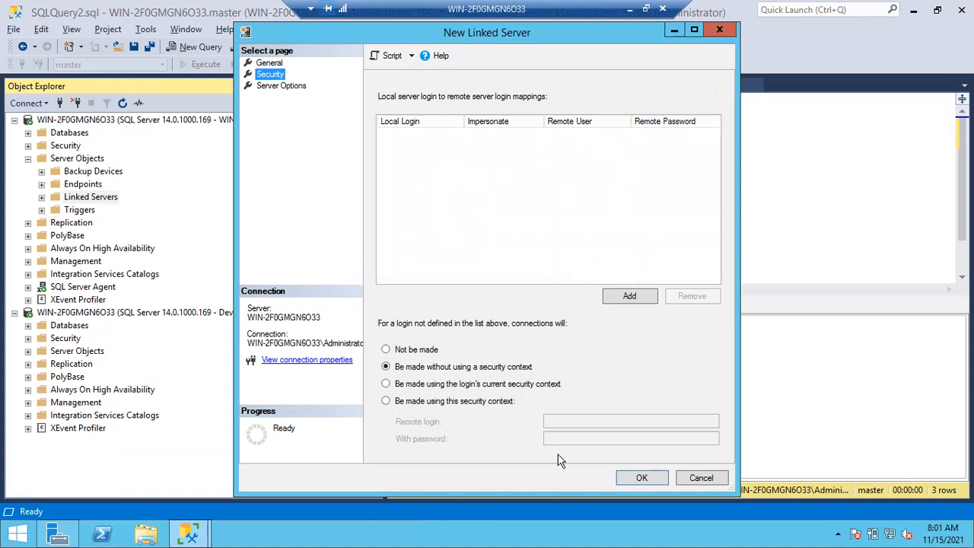
pyautogui.click(293, 88)
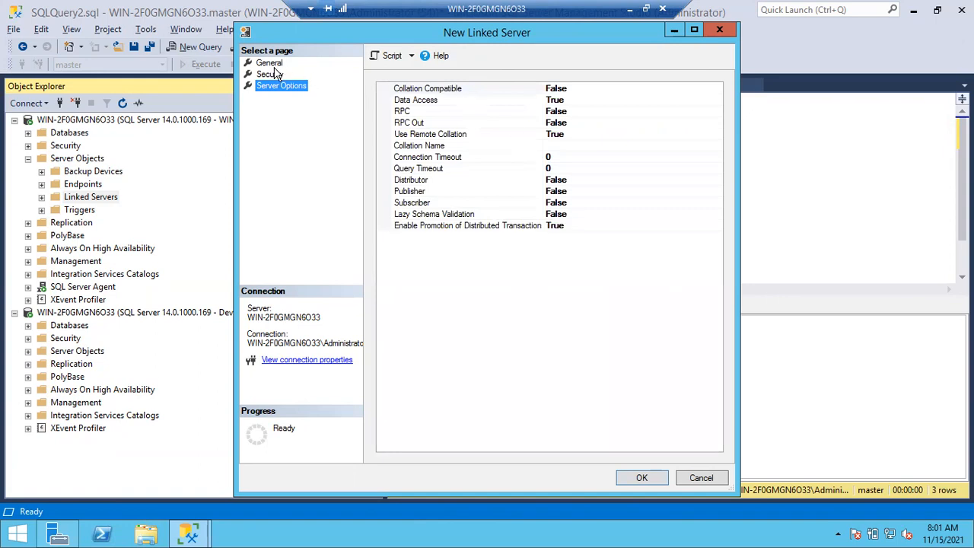
pyautogui.click(273, 66)
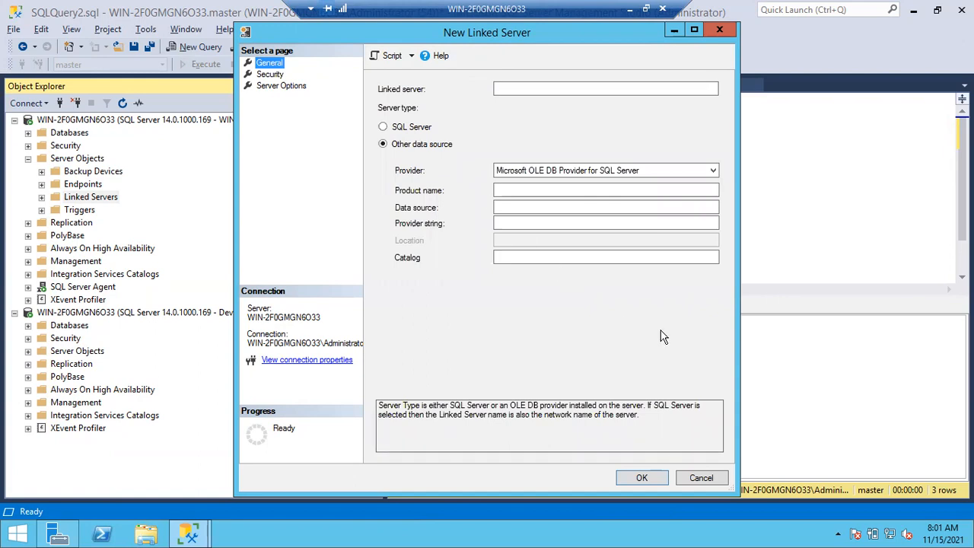
pyautogui.click(701, 477)
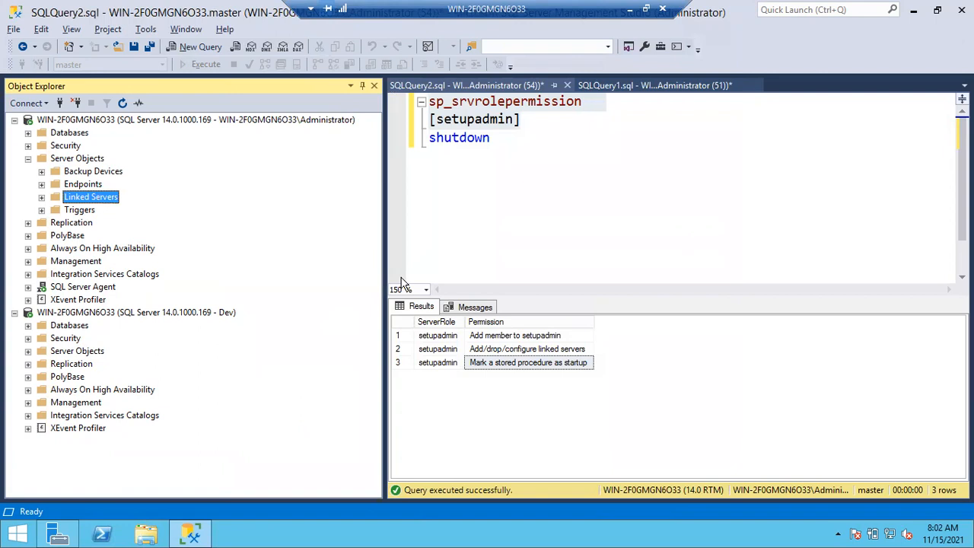
# Collapse Server Objects and expand Security under the Administrator connection to reach the sysadmin server role
pyautogui.click(28, 159)
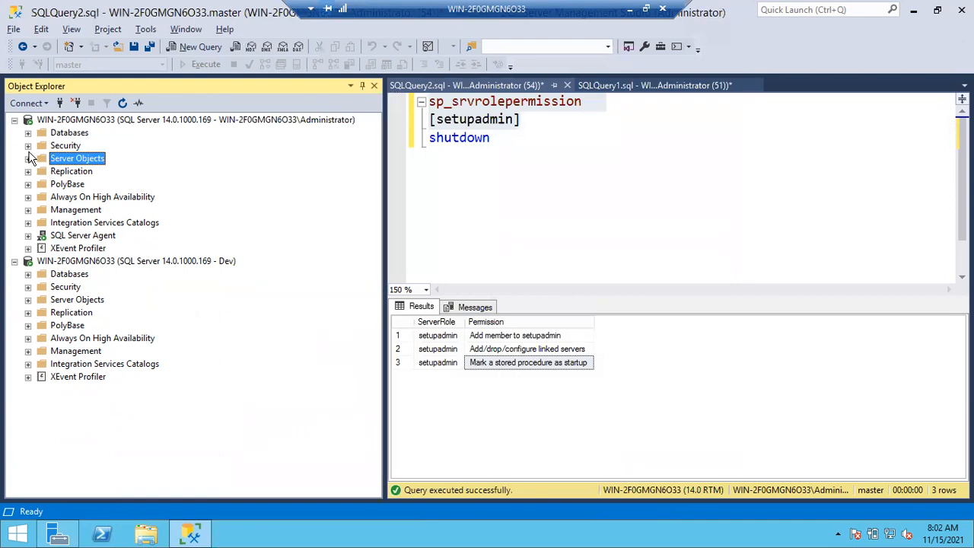
pyautogui.click(28, 132)
pyautogui.click(28, 133)
pyautogui.click(28, 146)
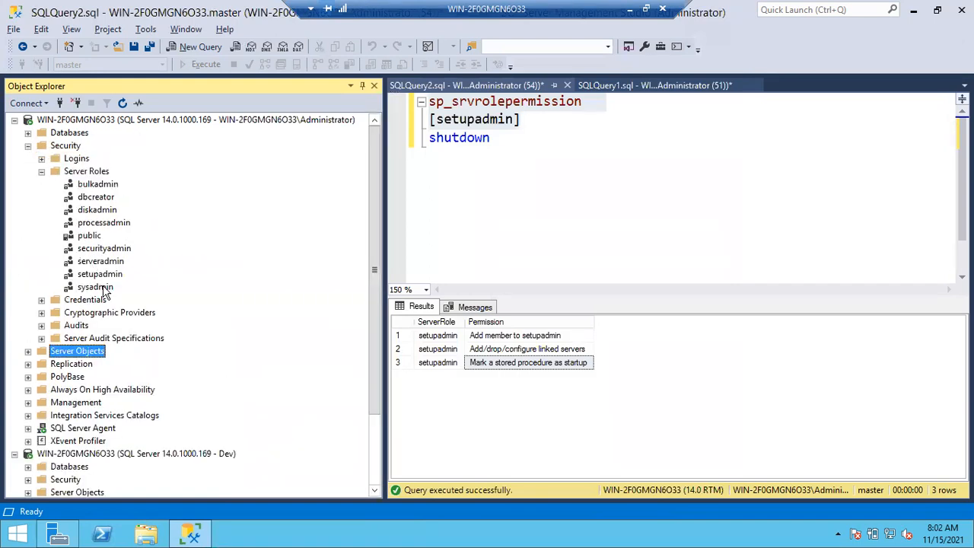
pyautogui.click(104, 289)
# Replace [setupadmin] with [sysadmin] in the sp_srvrolepermission query and run only that statement, leaving shutdown out
pyautogui.click(525, 119)
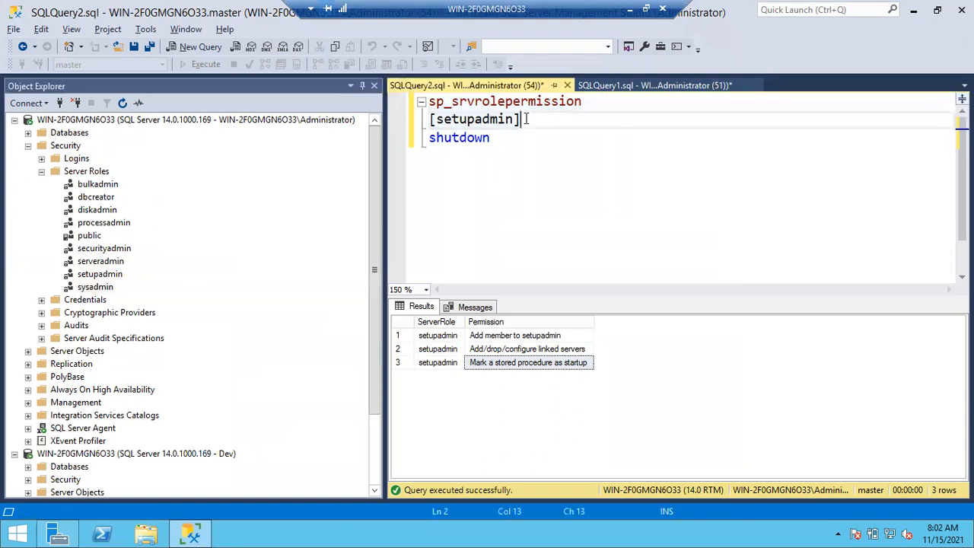
pyautogui.hotkey('shift', 'Home')
pyautogui.press('BackSpace')
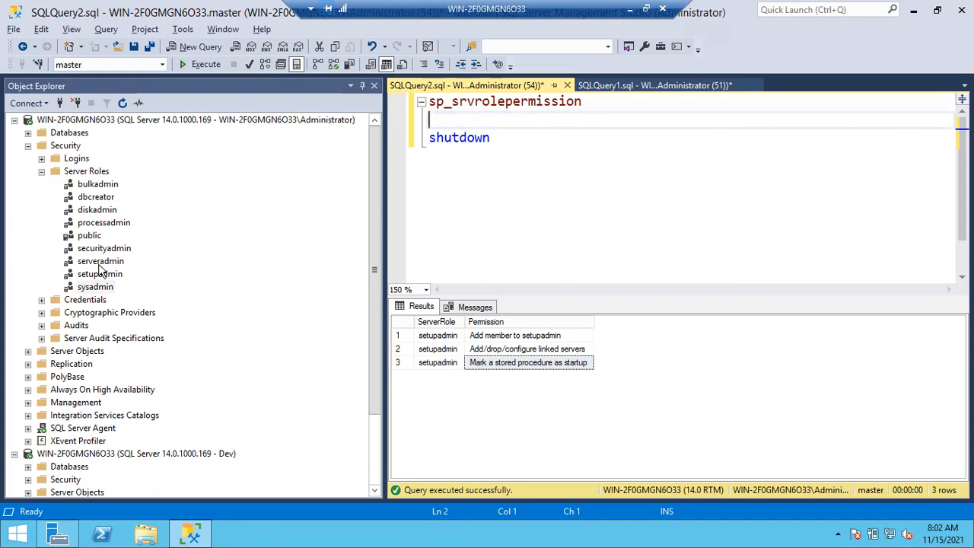
pyautogui.click(95, 287)
pyautogui.click(600, 85)
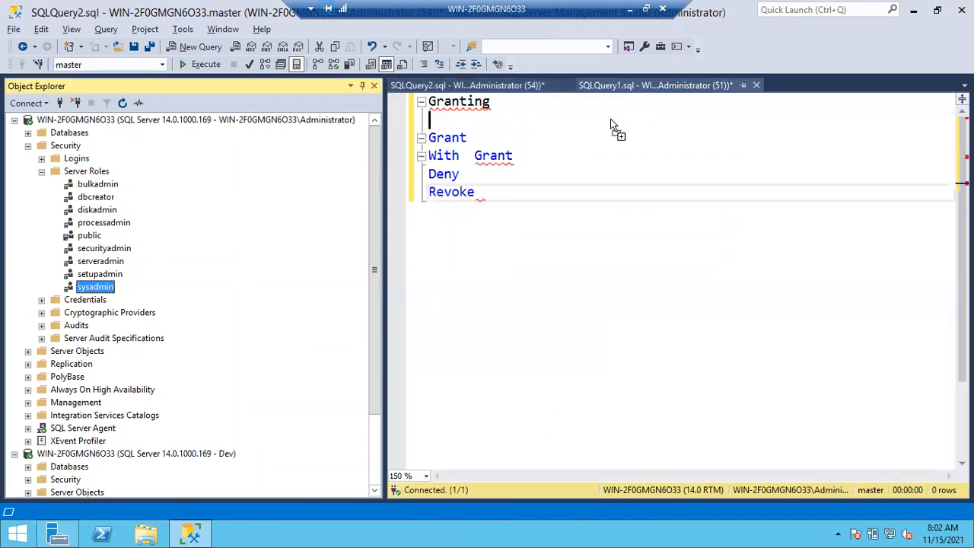
pyautogui.click(525, 86)
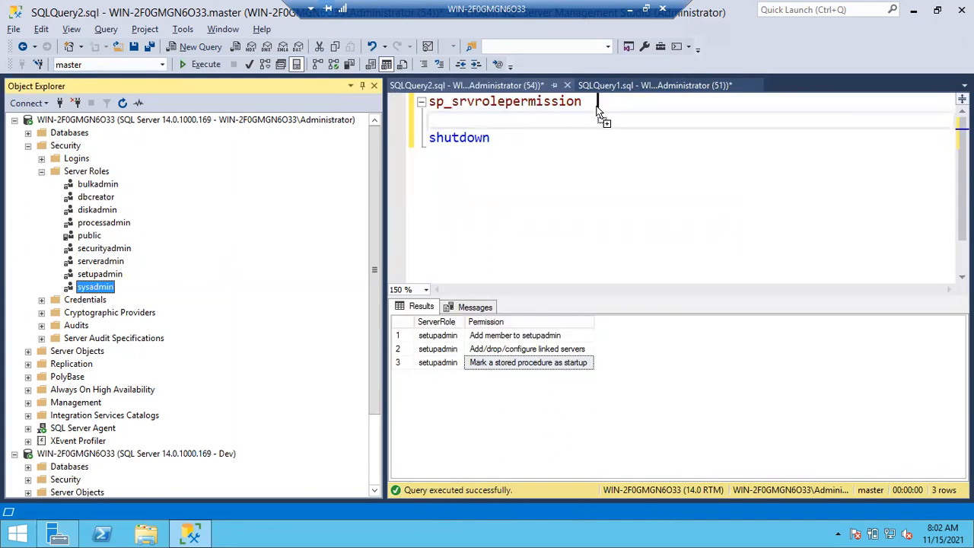
pyautogui.moveTo(597, 110); pyautogui.dragTo(597, 110)
pyautogui.moveTo(676, 137); pyautogui.dragTo(402, 109)
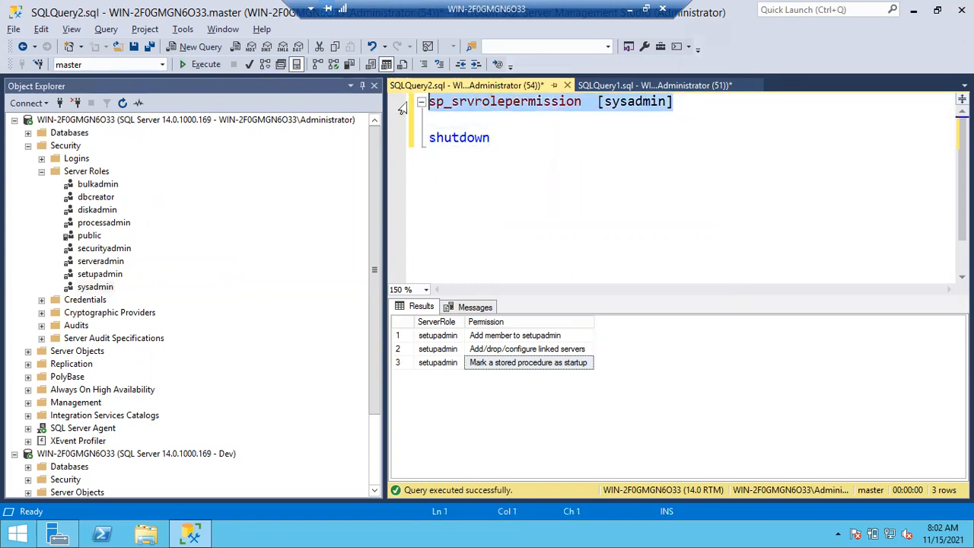
pyautogui.press('F5')
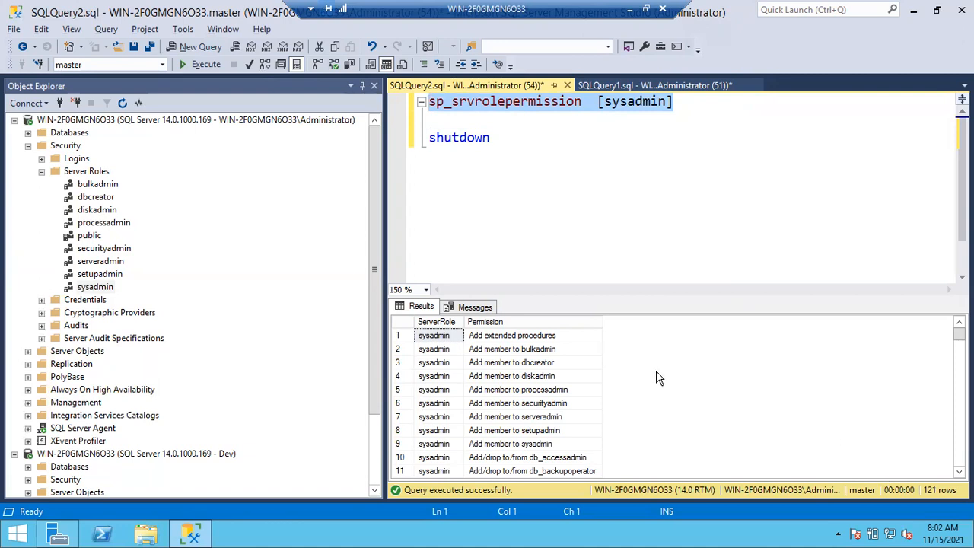
# Collapse Server Roles, expand Logins under the Administrator connection, and open the server role settings of the Dev login
pyautogui.click(41, 171)
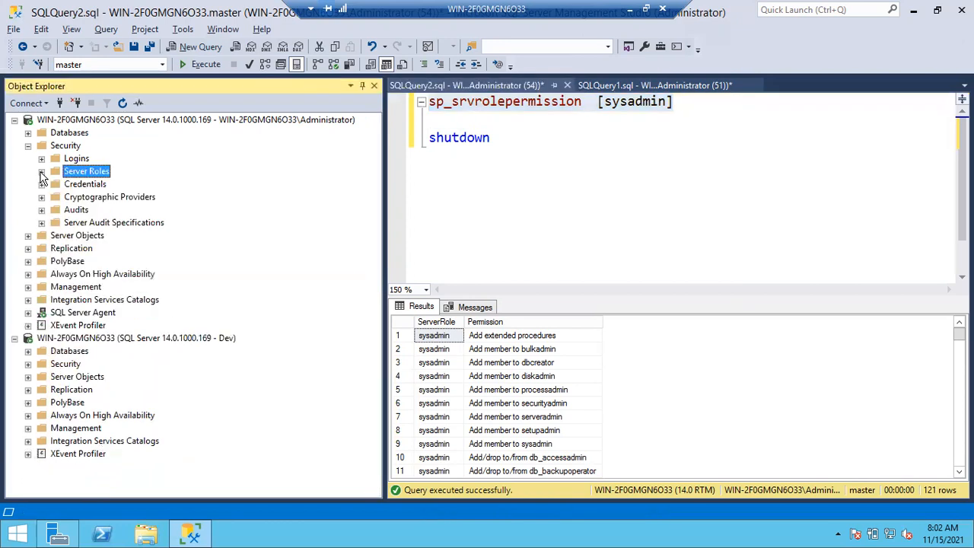
pyautogui.click(41, 159)
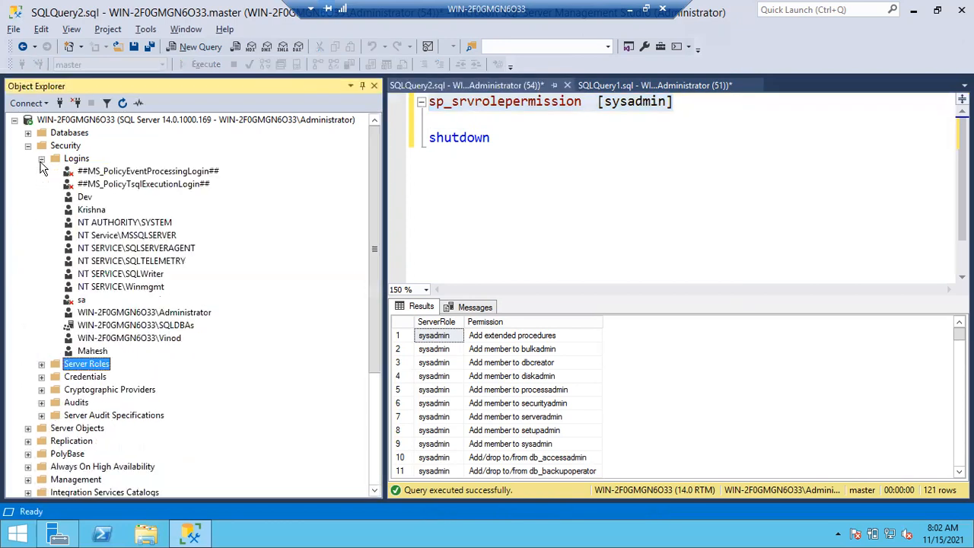
pyautogui.doubleClick(84, 197)
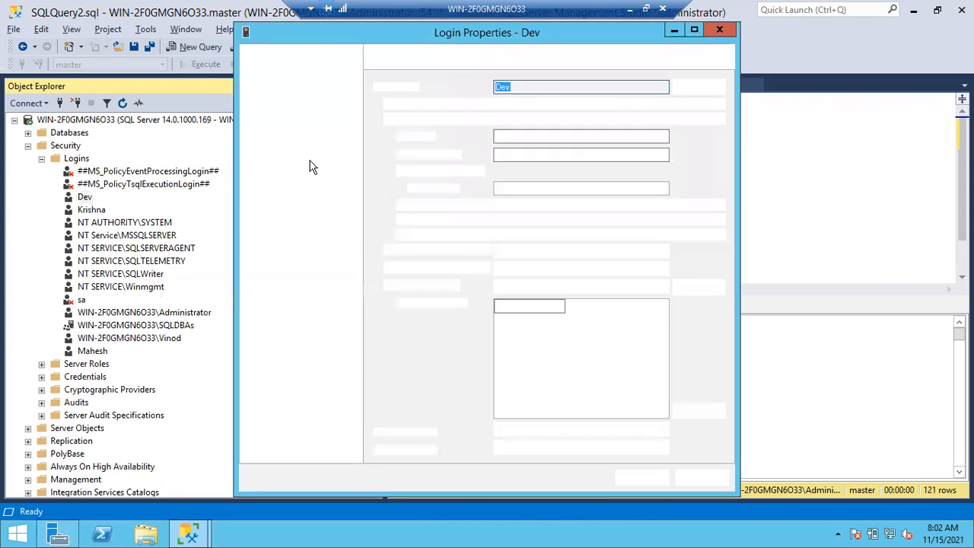
pyautogui.click(278, 75)
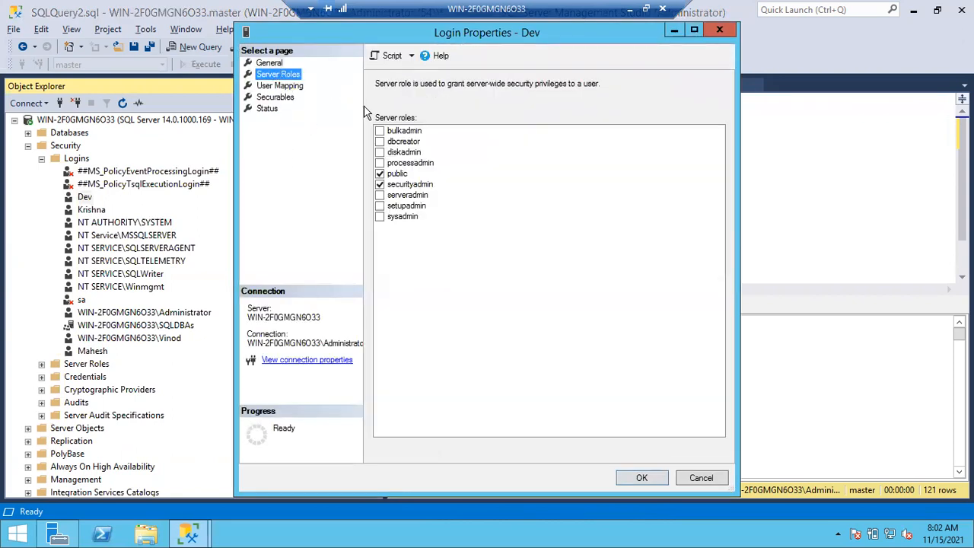
# Select bulkadmin, dbcreator, diskadmin, processadmin, serveradmin, setupadmin and sysadmin for Dev so that every fixed server role is selected
pyautogui.click(381, 132)
pyautogui.click(382, 140)
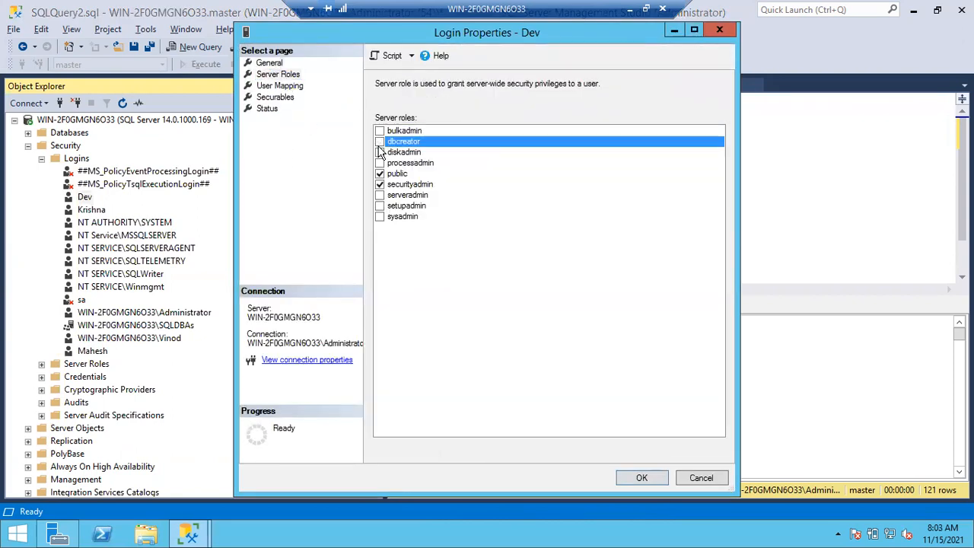
pyautogui.click(381, 131)
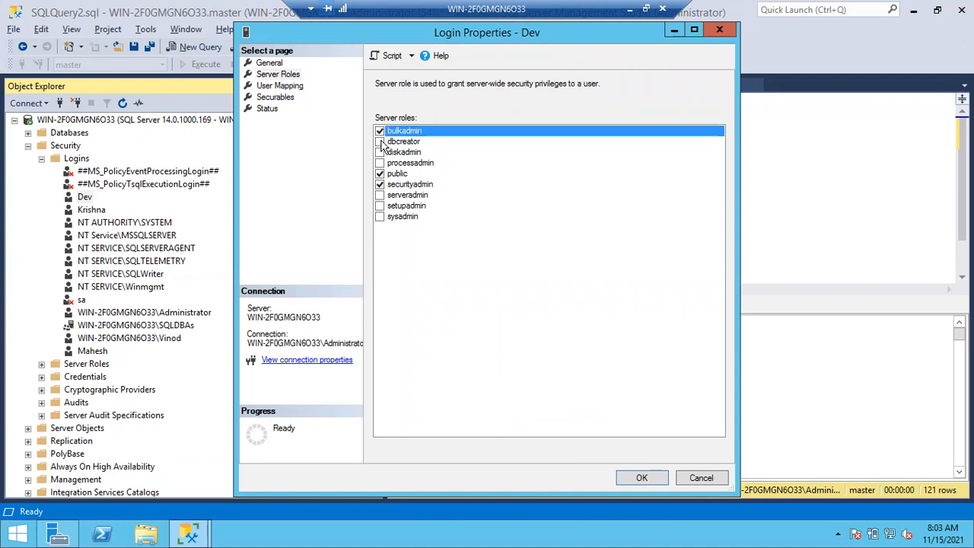
pyautogui.click(381, 142)
pyautogui.click(380, 153)
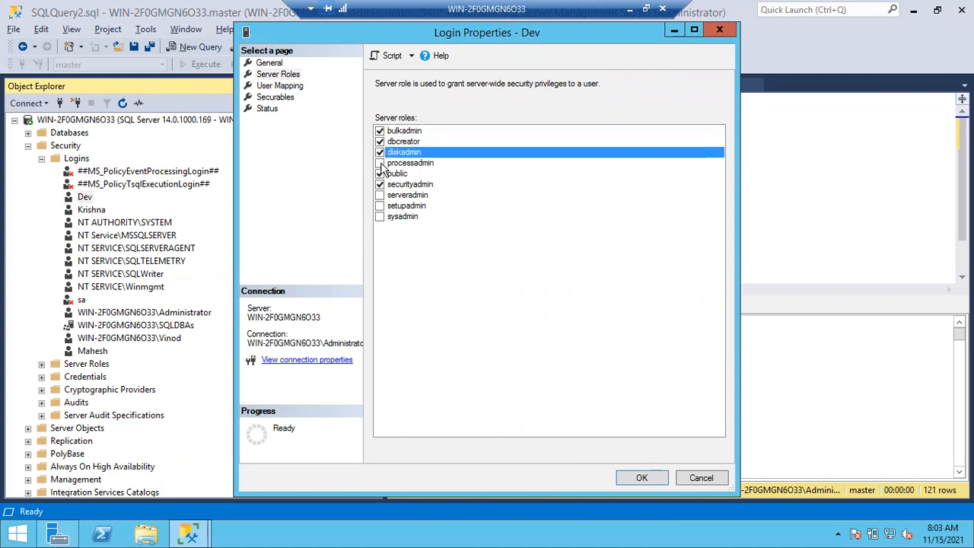
pyautogui.click(381, 163)
pyautogui.click(381, 196)
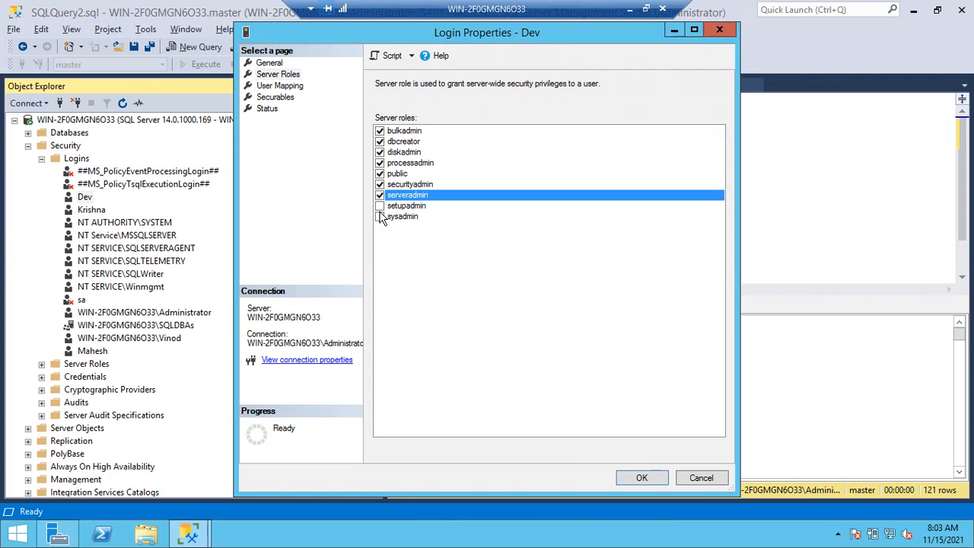
pyautogui.click(381, 216)
pyautogui.click(380, 217)
pyautogui.click(380, 206)
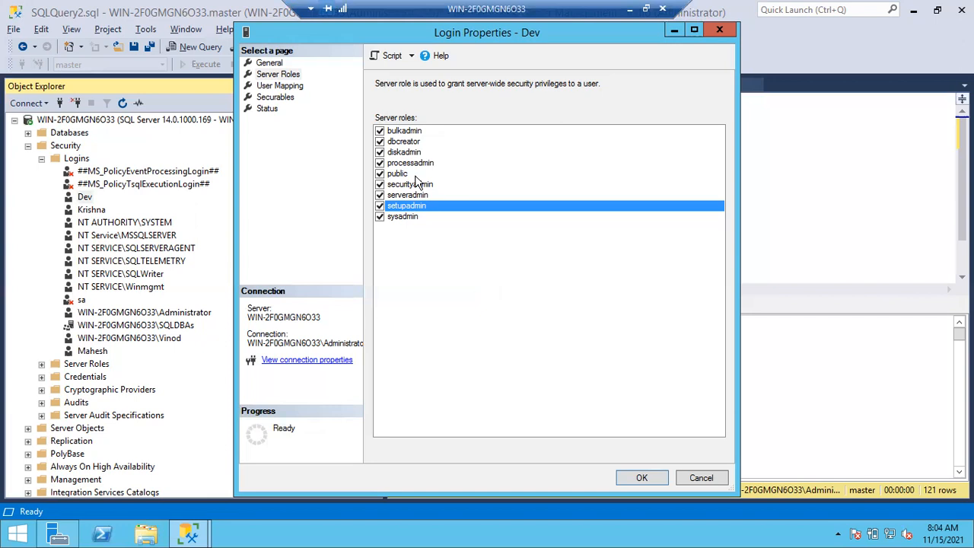
# Deselect bulkadmin, dbcreator, diskadmin, processadmin, securityadmin, serveradmin and setupadmin for Dev, keeping only public and sysadmin
pyautogui.click(384, 132)
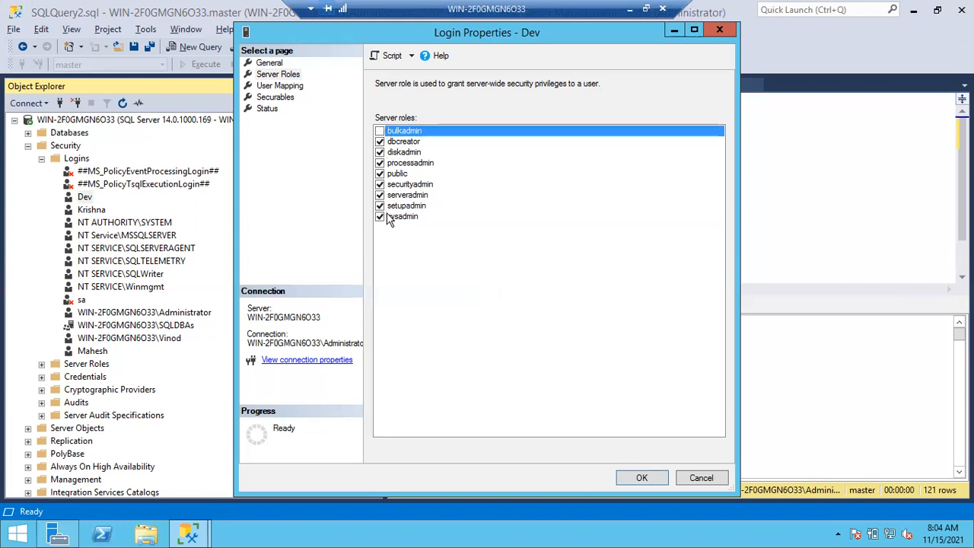
pyautogui.click(380, 141)
pyautogui.click(380, 152)
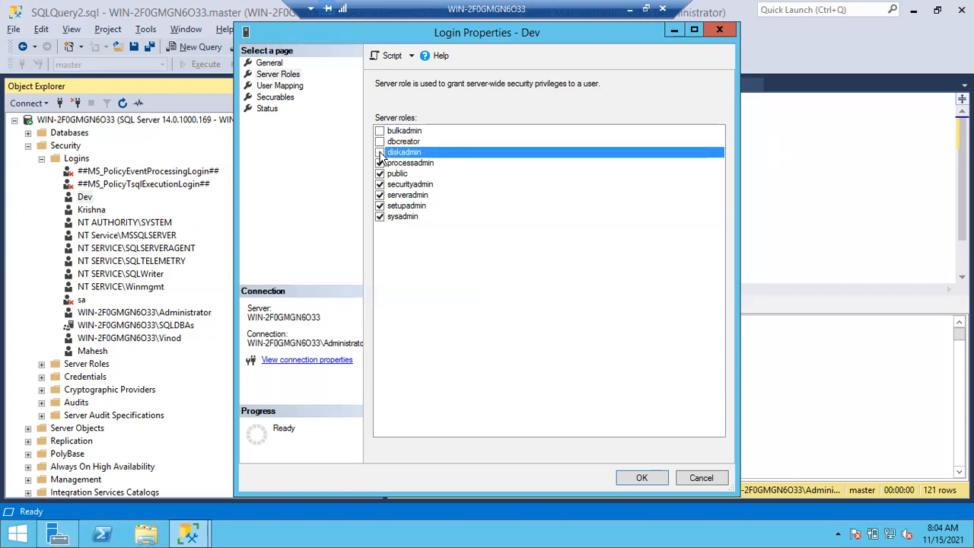
pyautogui.click(380, 163)
pyautogui.click(380, 184)
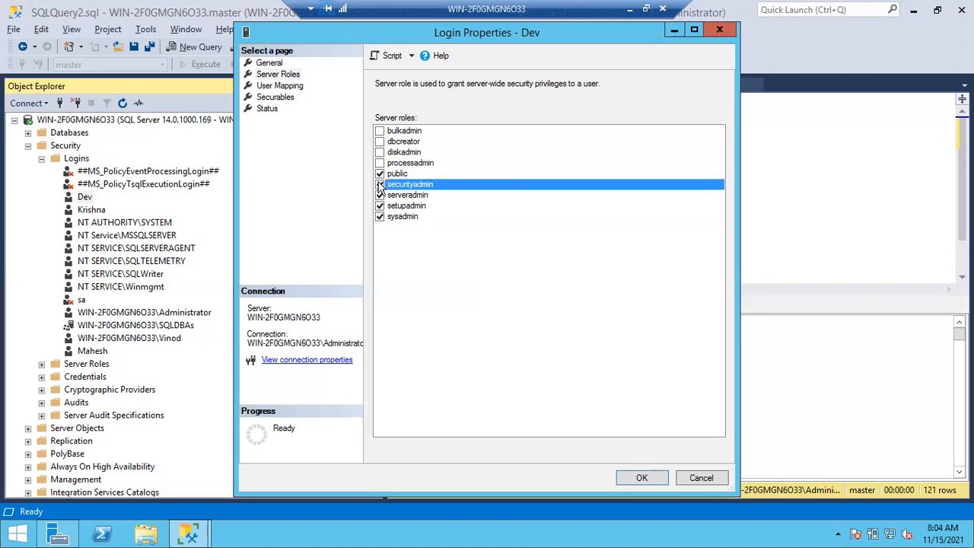
pyautogui.click(379, 195)
pyautogui.click(380, 205)
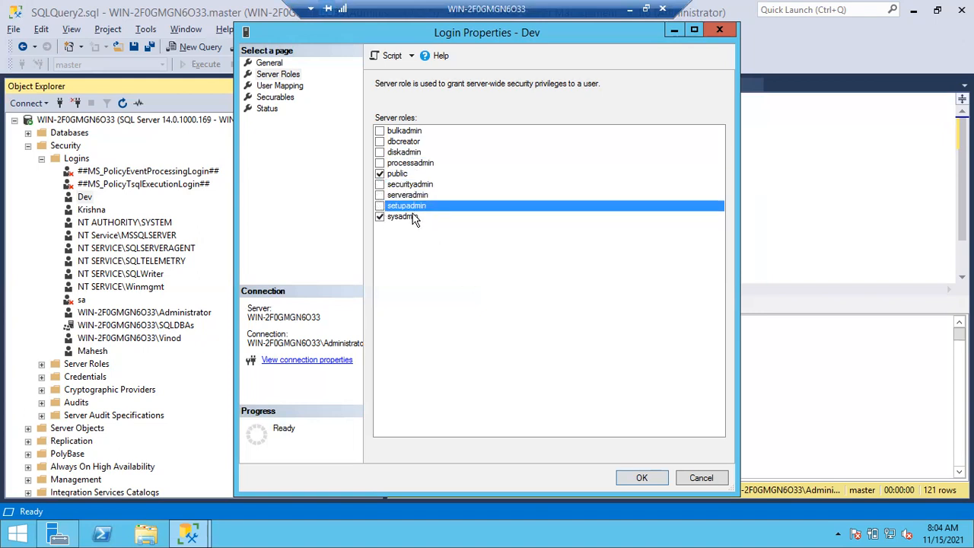
# Select serveradmin for Dev in addition to sysadmin, and try diskadmin before deselecting it again
pyautogui.click(382, 198)
pyautogui.click(380, 194)
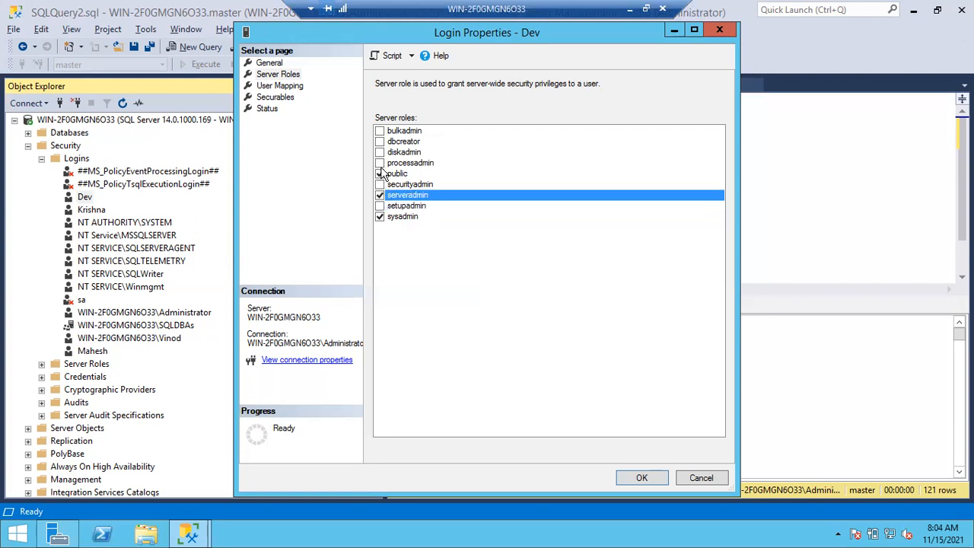
pyautogui.click(379, 153)
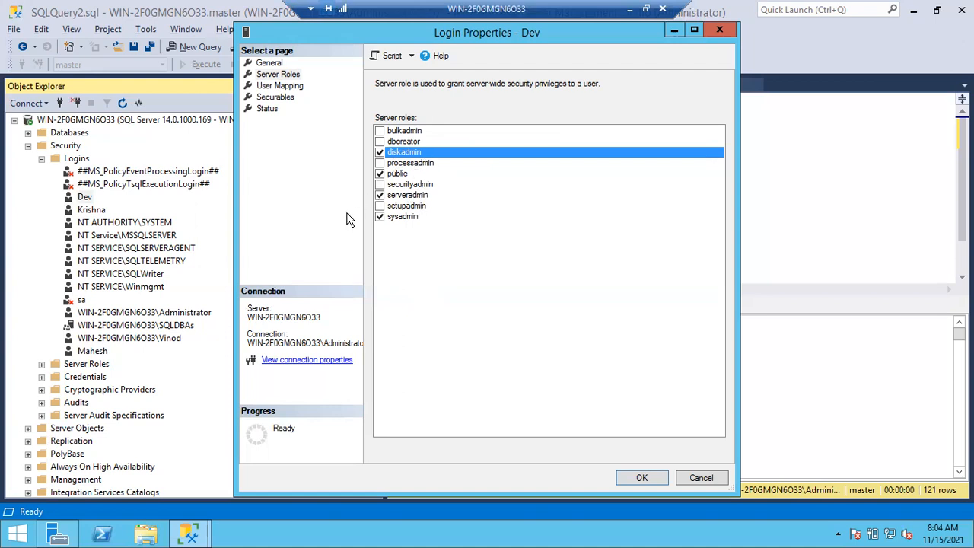
pyautogui.click(381, 155)
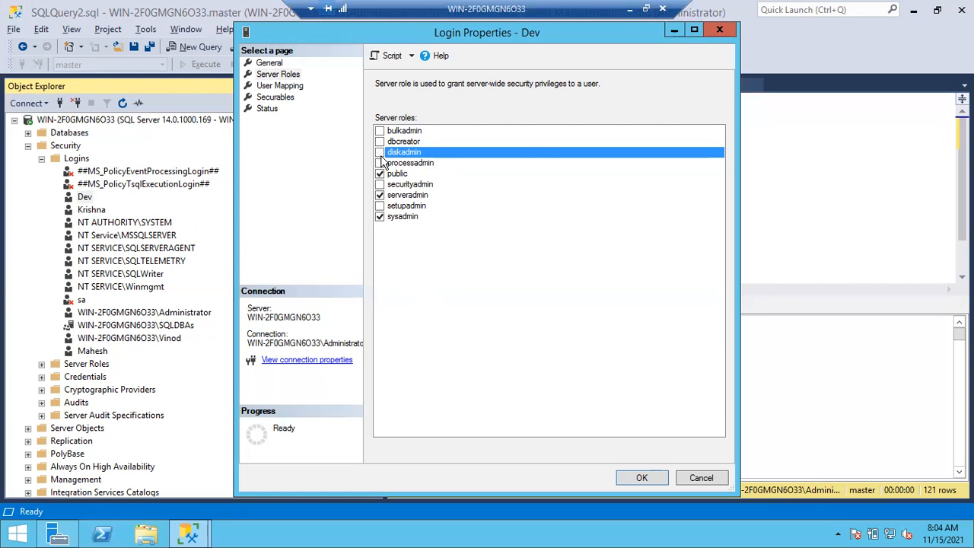
# Deselect sysadmin for Dev and select setupadmin, securityadmin, processadmin, diskadmin, dbcreator and bulkadmin instead
pyautogui.click(380, 216)
pyautogui.click(380, 205)
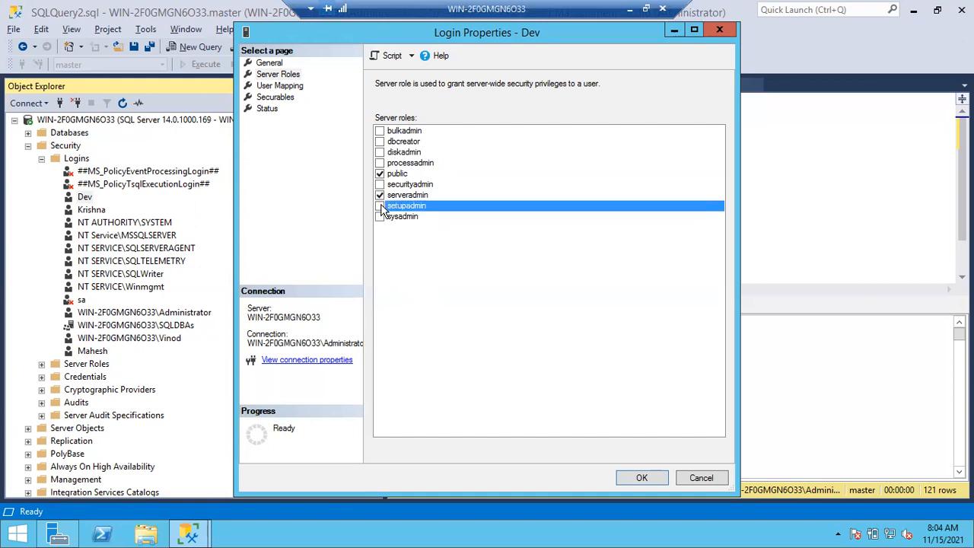
pyautogui.click(380, 184)
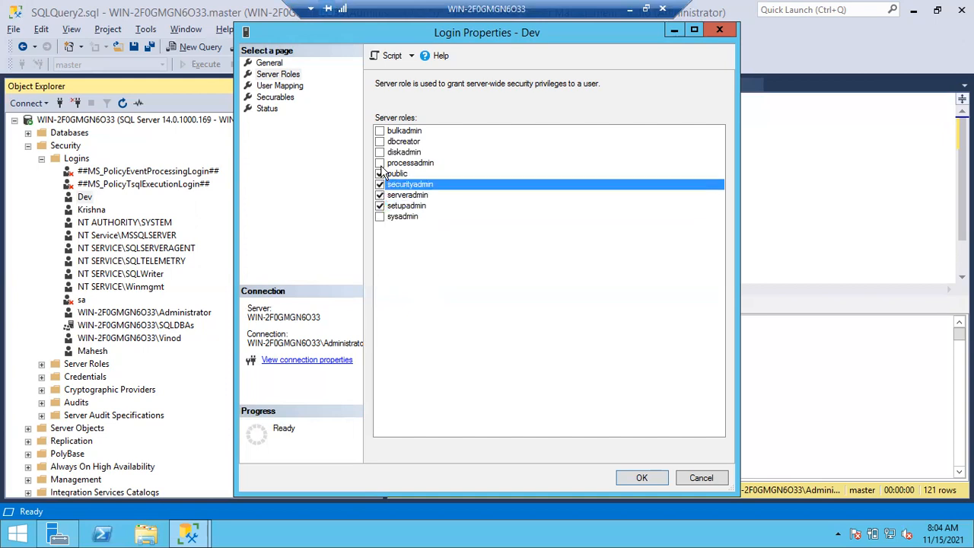
pyautogui.click(380, 162)
pyautogui.click(381, 152)
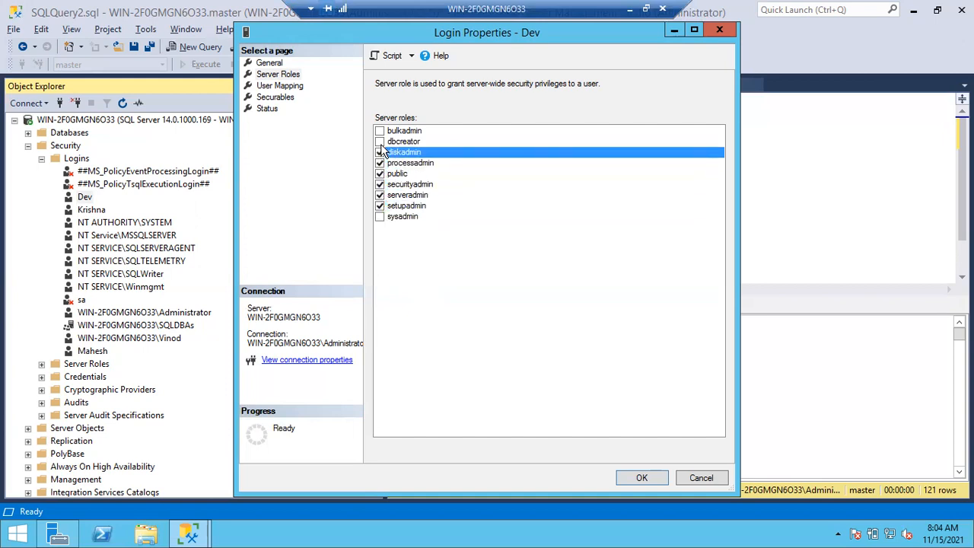
pyautogui.click(381, 141)
pyautogui.click(380, 131)
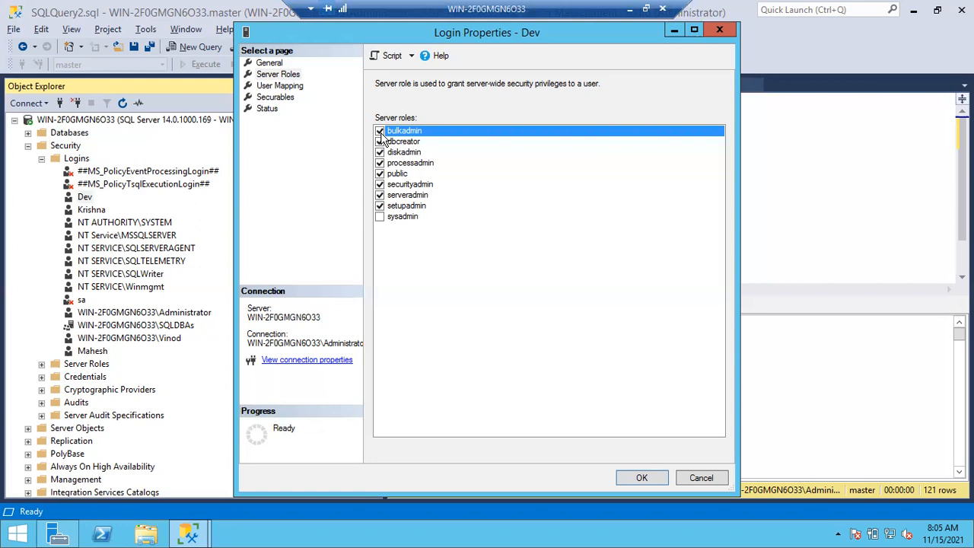
# Deselect bulkadmin, processadmin and serveradmin for Dev, and close the login properties without saving the role changes
pyautogui.click(380, 132)
pyautogui.click(380, 163)
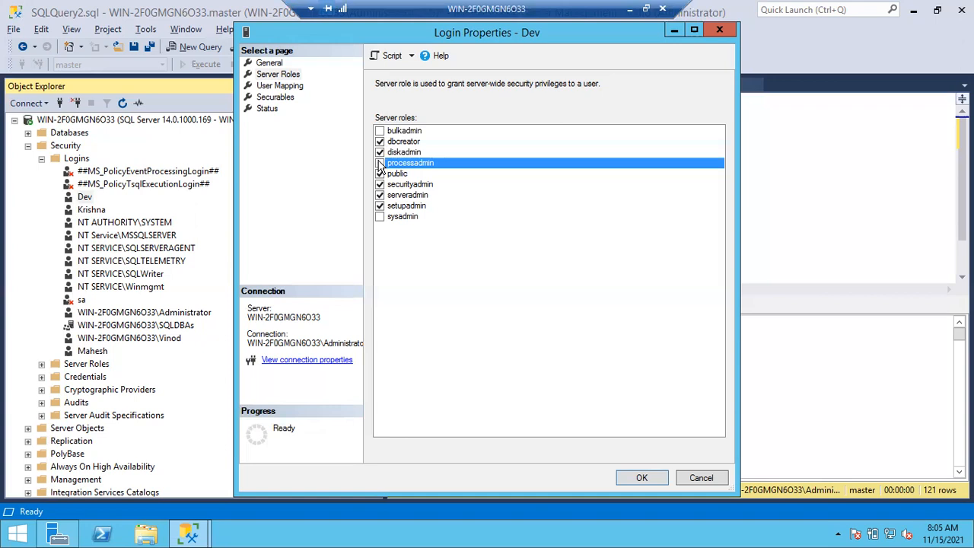
pyautogui.click(381, 196)
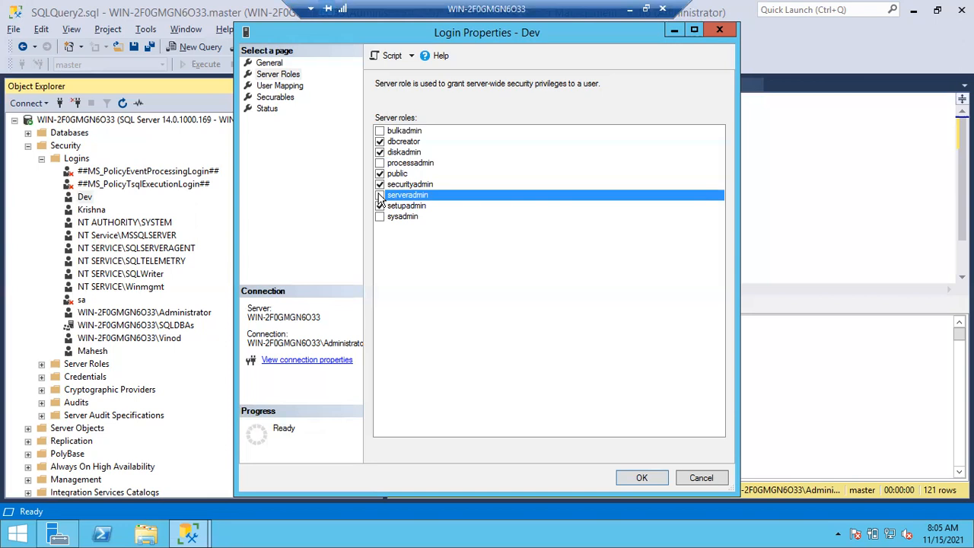
pyautogui.click(701, 477)
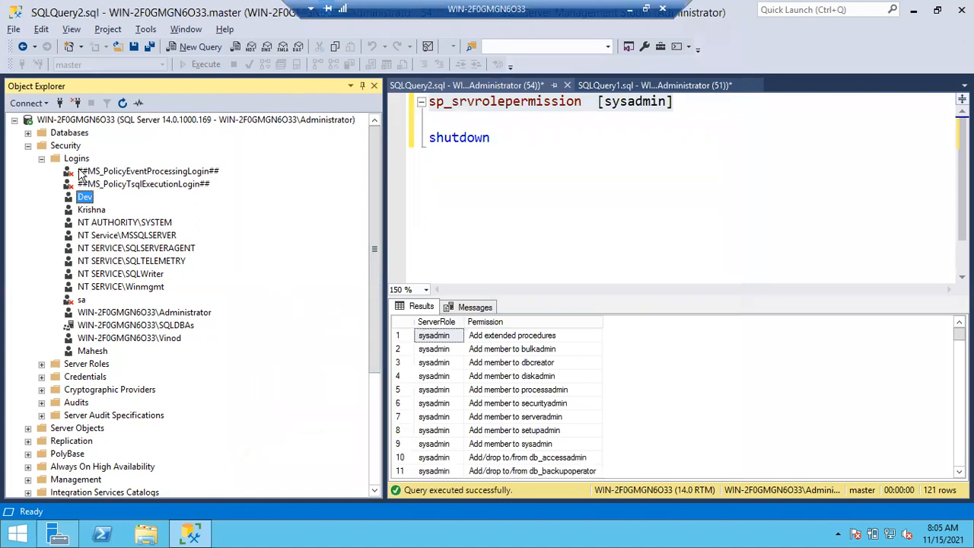
# Collapse the Logins folder and open the database roles of DBCreatorDemo, selecting db_securityadmin
pyautogui.click(42, 159)
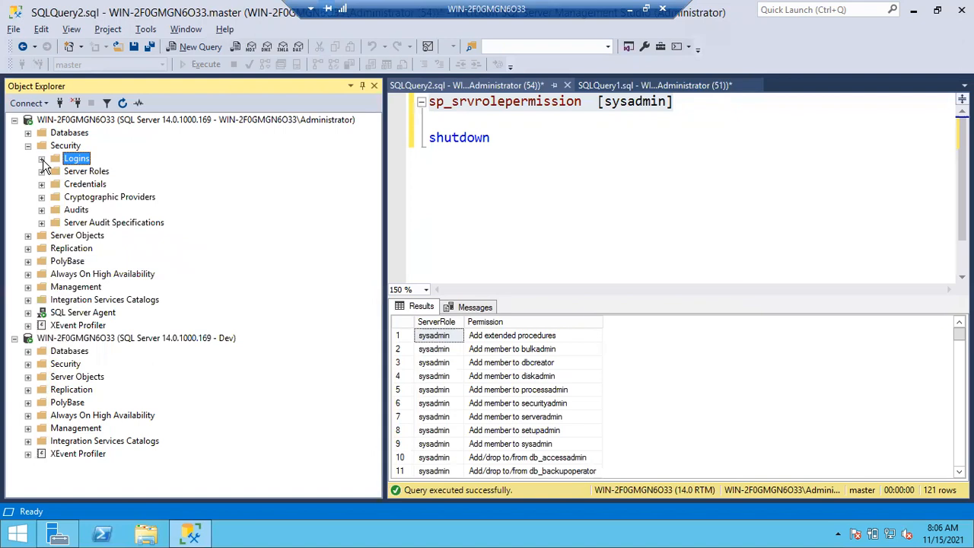
pyautogui.click(27, 132)
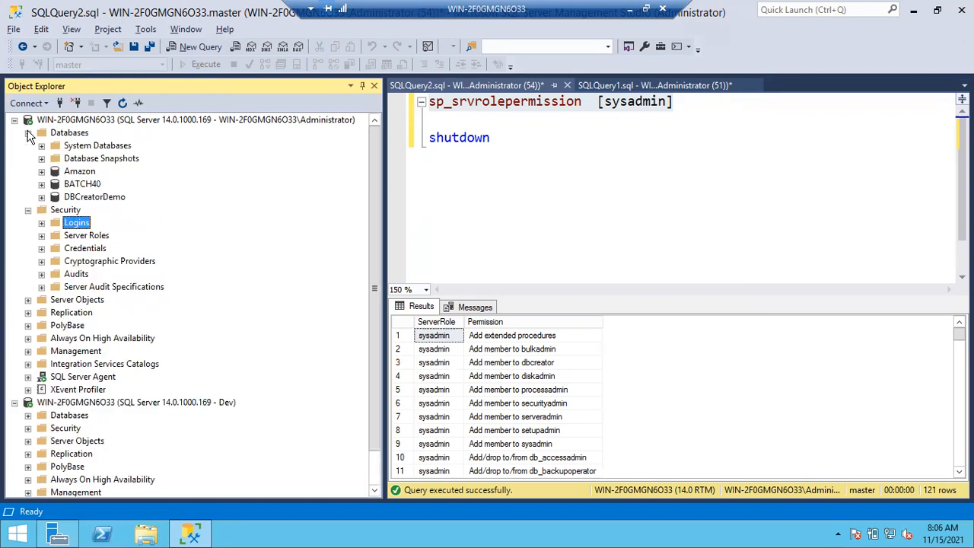
pyautogui.click(41, 197)
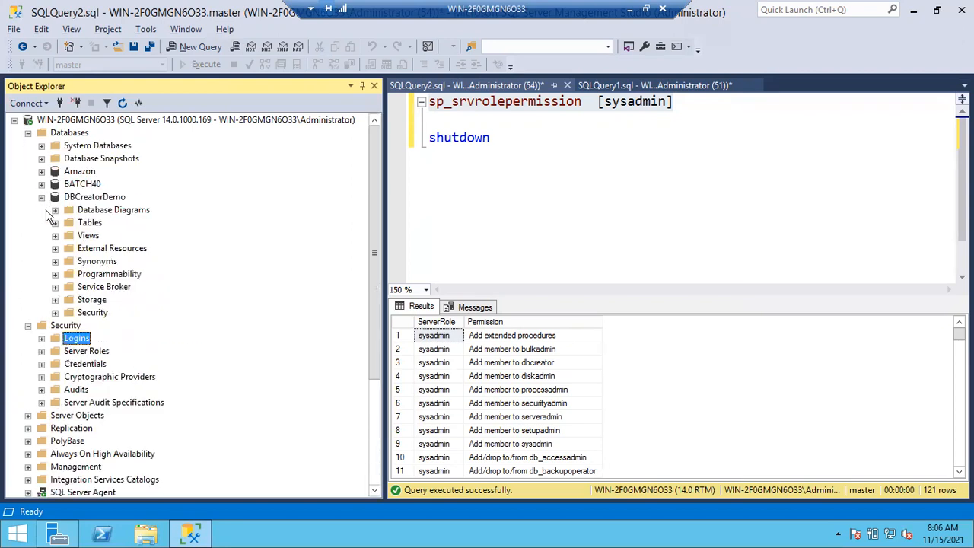
pyautogui.click(55, 312)
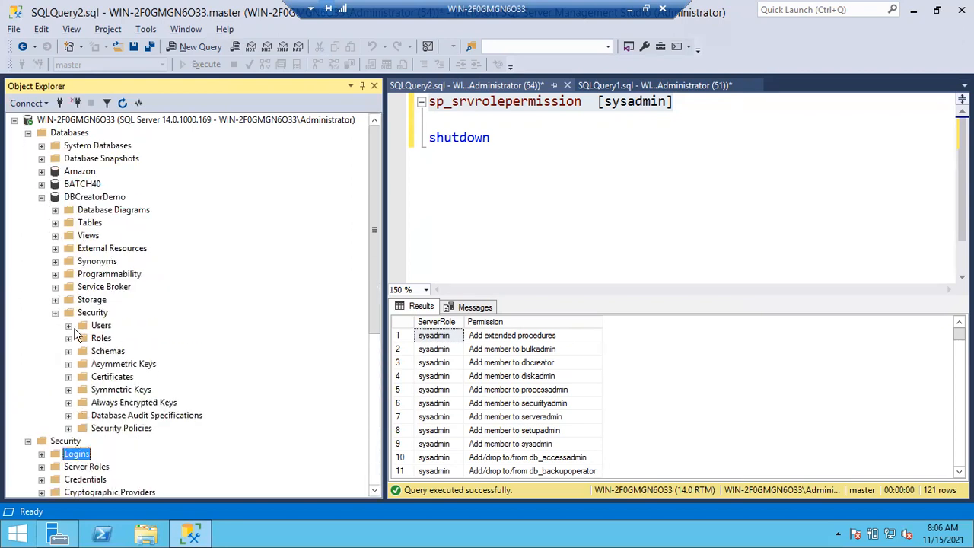
pyautogui.click(69, 338)
pyautogui.click(83, 350)
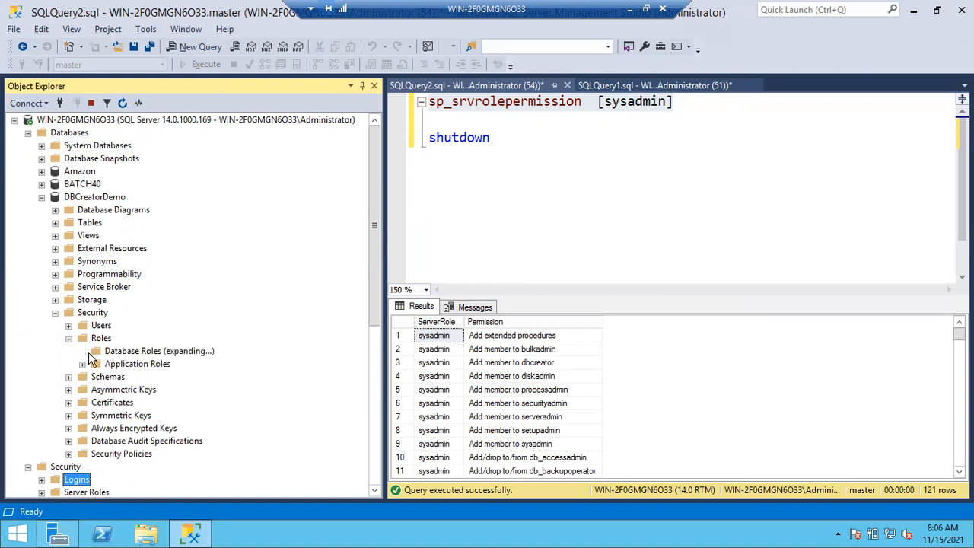
pyautogui.scroll(-3, 172, 393)
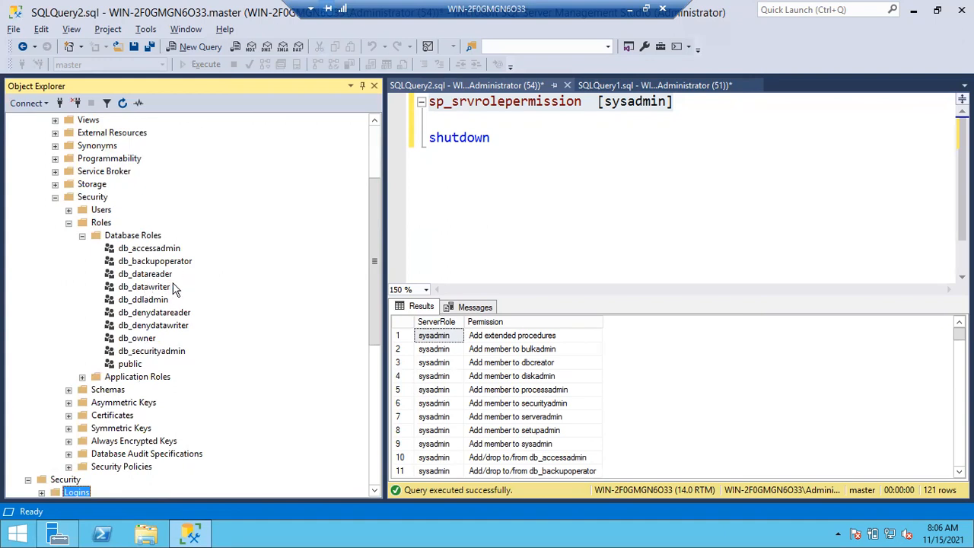
pyautogui.click(173, 353)
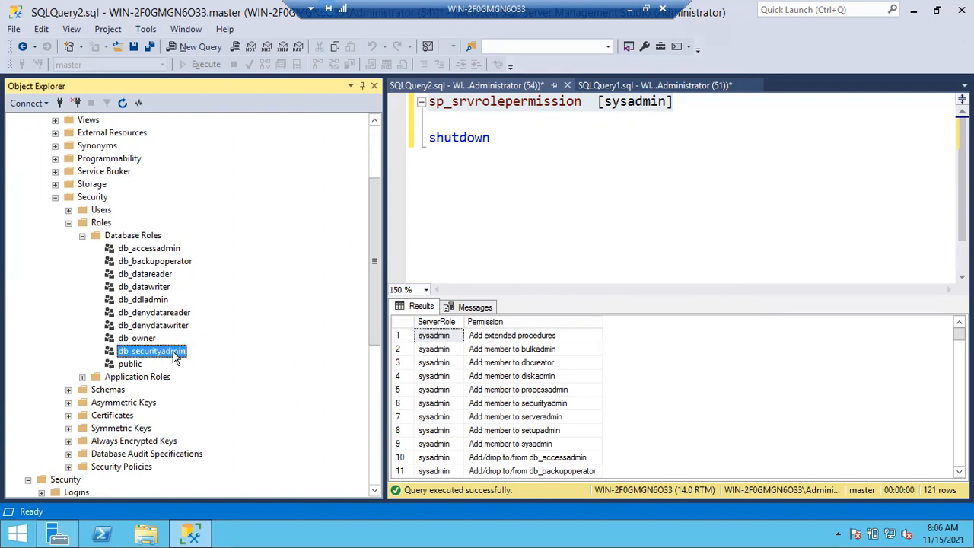
# Collapse the Security folder of DBCreatorDemo, the database itself and the Databases folder
pyautogui.click(56, 198)
pyautogui.scroll(3, 61, 203)
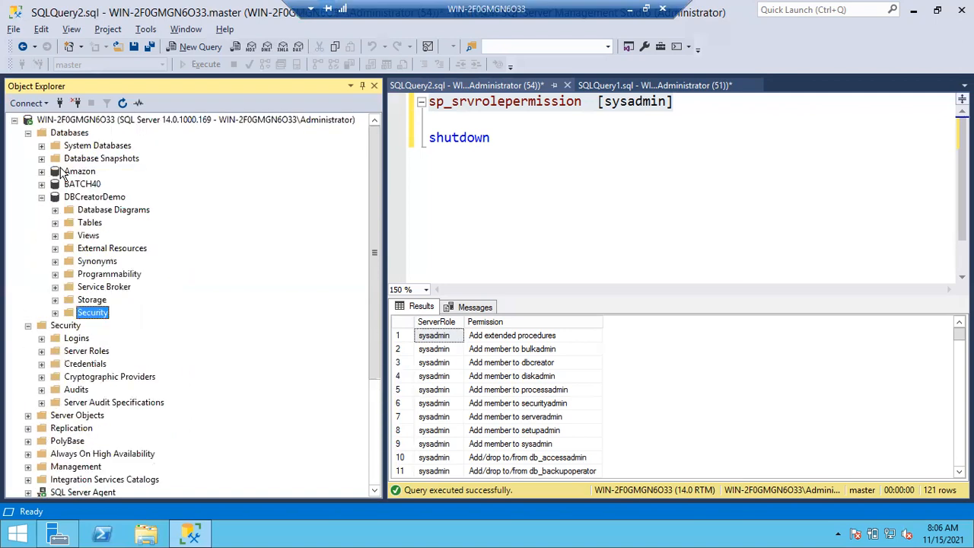
pyautogui.click(47, 198)
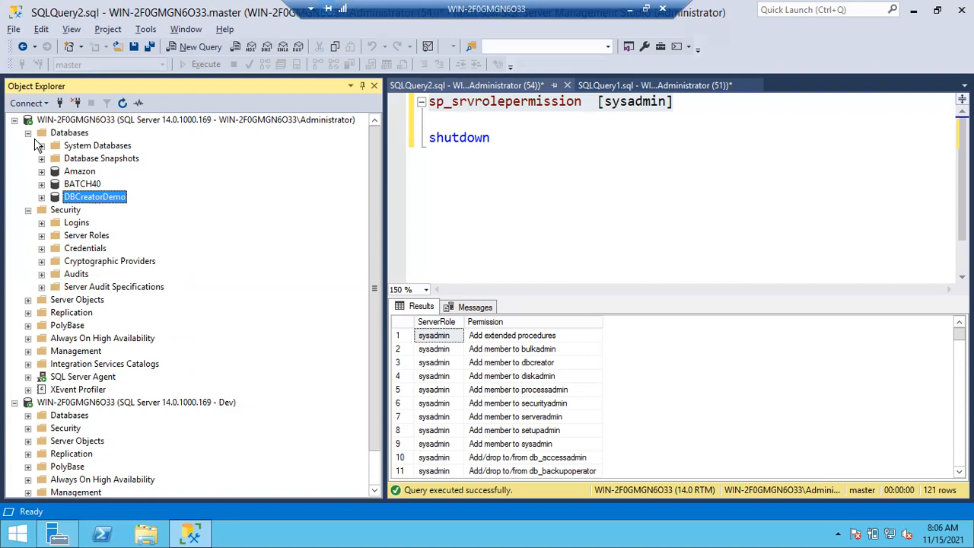
pyautogui.click(30, 134)
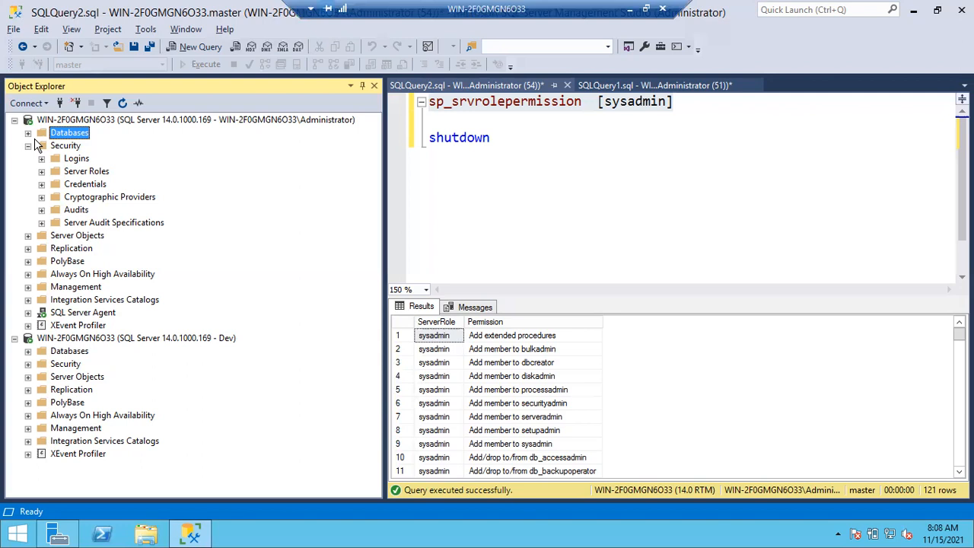
# View the list of server roles under the server's Security folder, selecting setupadmin, and collapse the list again
pyautogui.click(41, 171)
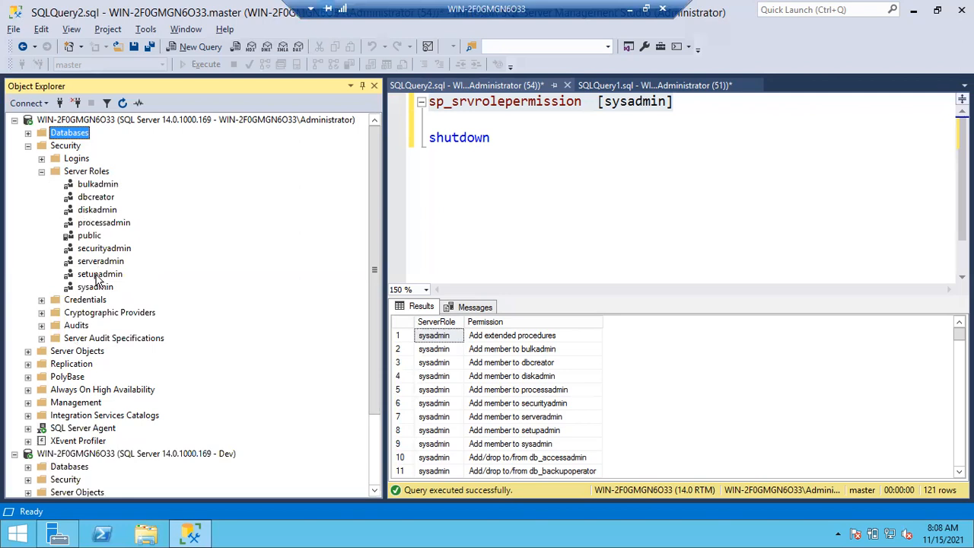
pyautogui.click(97, 275)
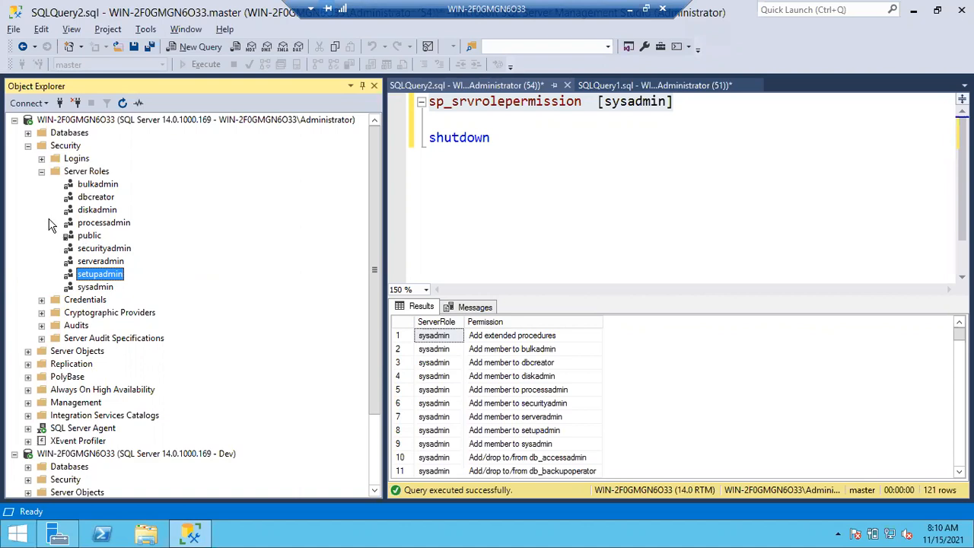
pyautogui.click(42, 172)
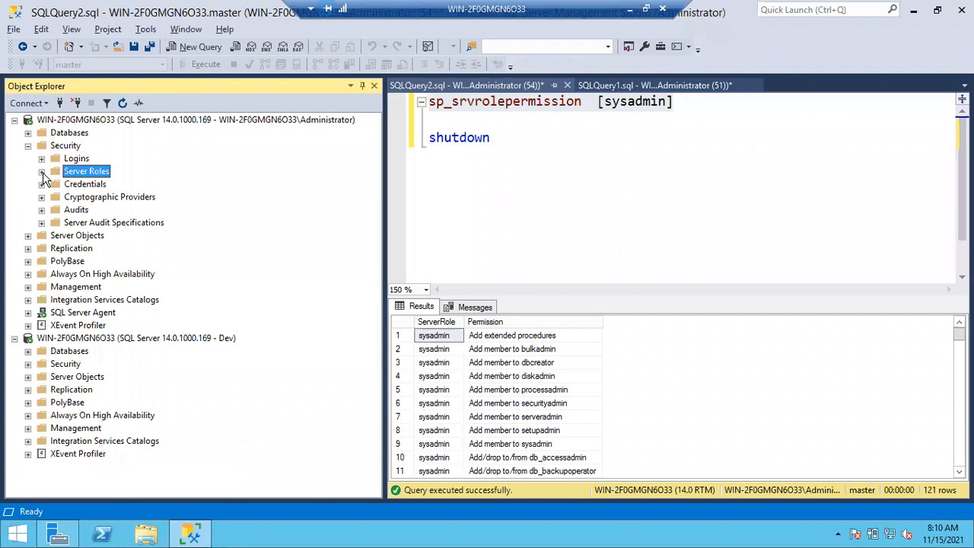
# Start a new server role under Server Roles and name it APPSrvRole
pyautogui.click(42, 172)
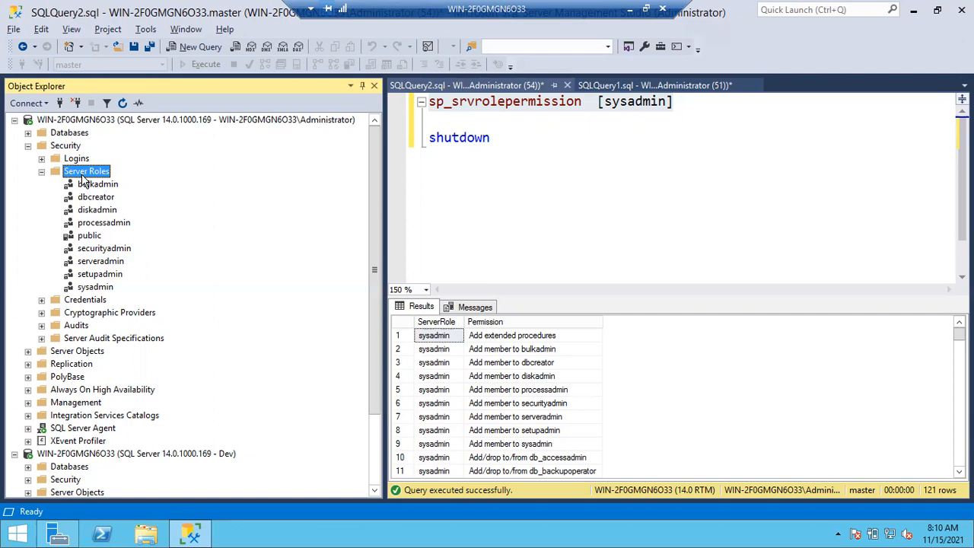
pyautogui.rightClick(84, 177)
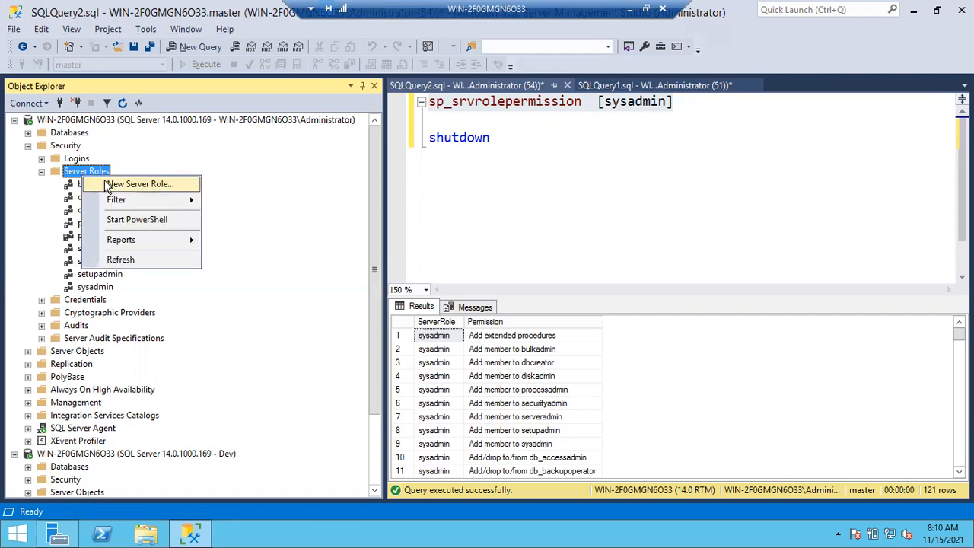
pyautogui.click(107, 182)
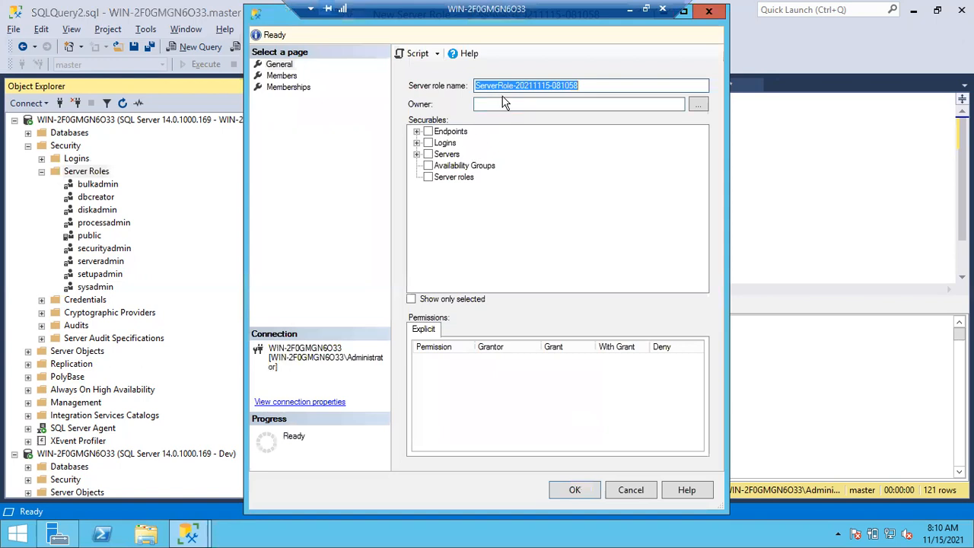
pyautogui.write('APP')
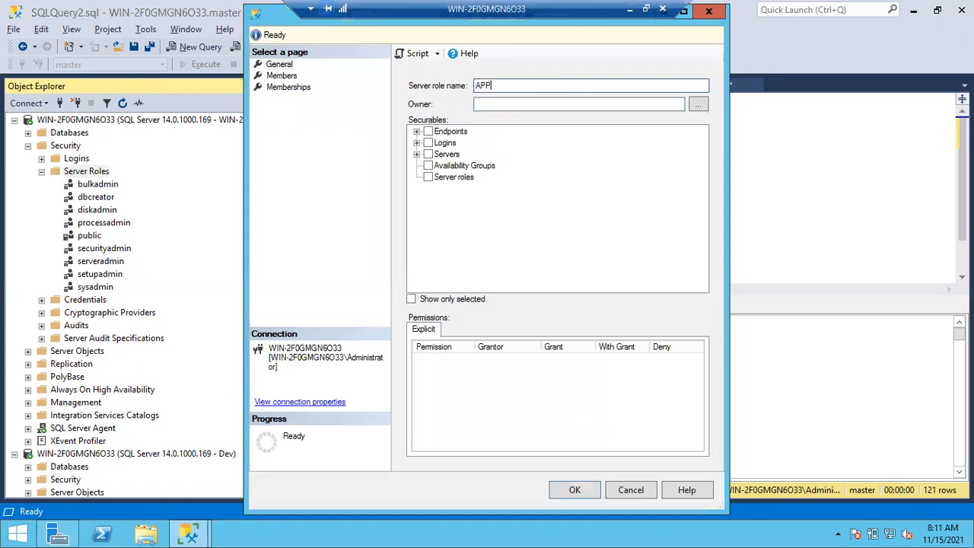
pyautogui.write('SrvRole')
pyautogui.click(578, 103)
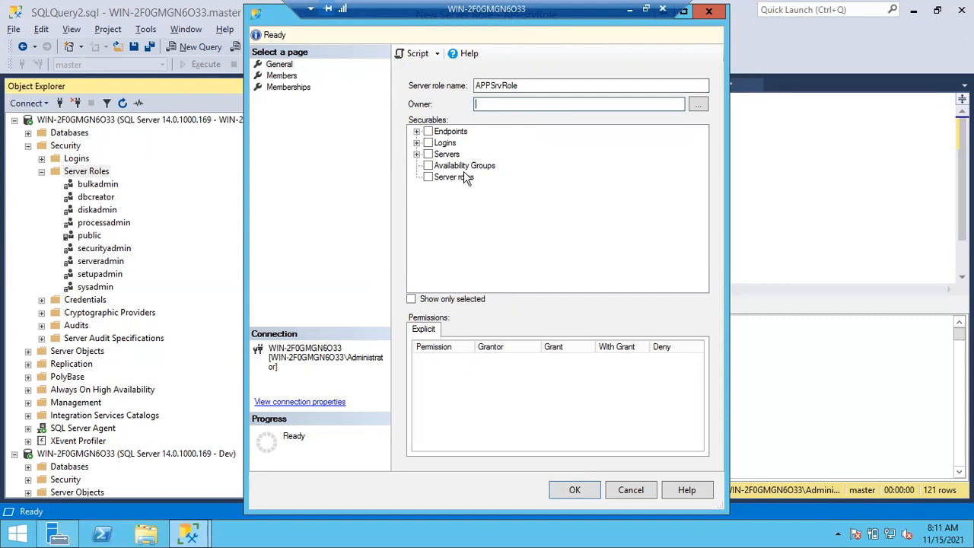
# Select Servers as a securable for APPSrvRole, maximize the dialog and grant the Alter any database permission
pyautogui.click(428, 154)
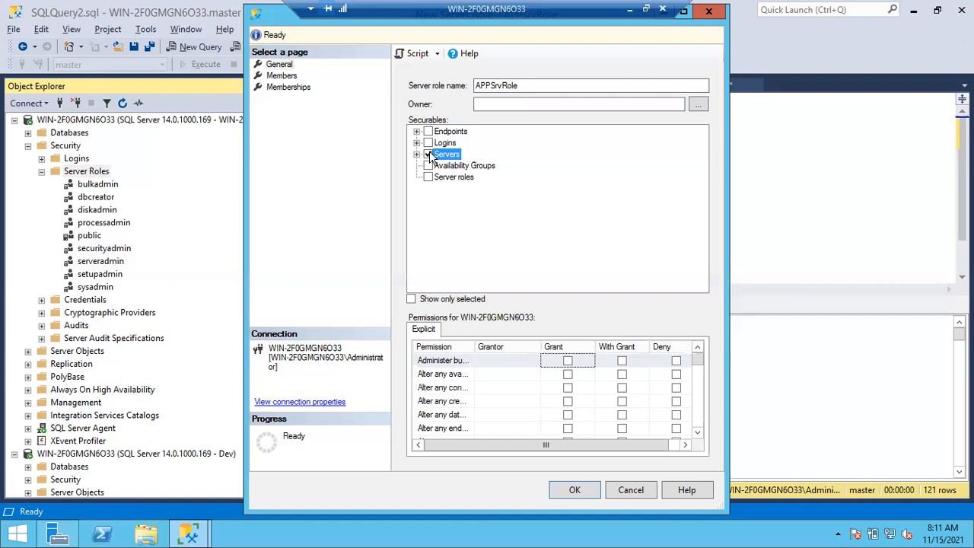
pyautogui.click(683, 10)
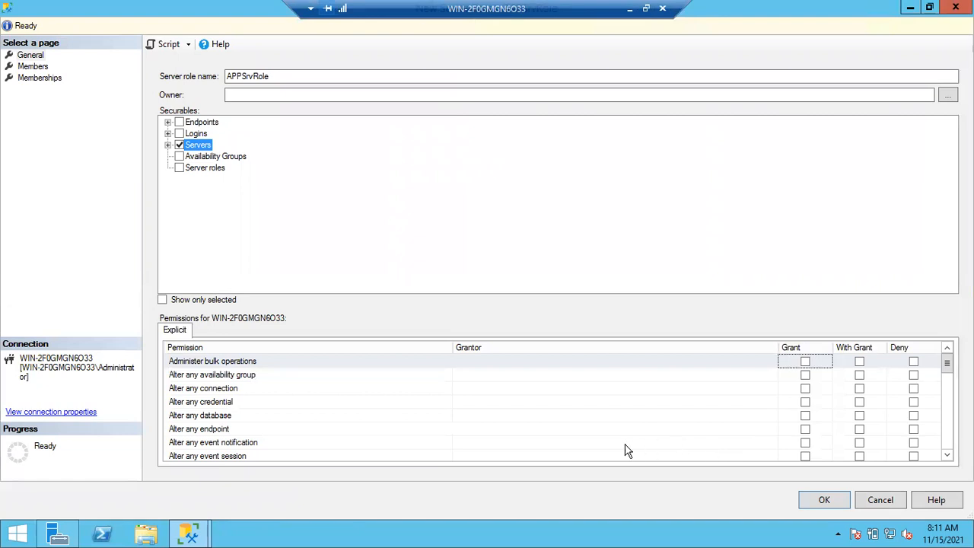
pyautogui.click(805, 416)
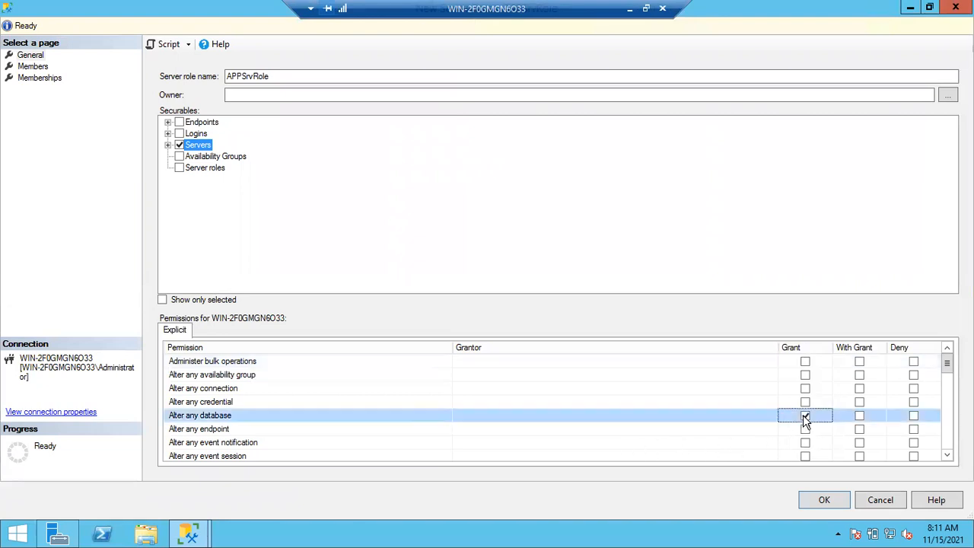
# Try granting Alter any linked server to the role before clearing it again, and grant Alter any login
pyautogui.scroll(-1, 744, 423)
pyautogui.scroll(-2, 744, 423)
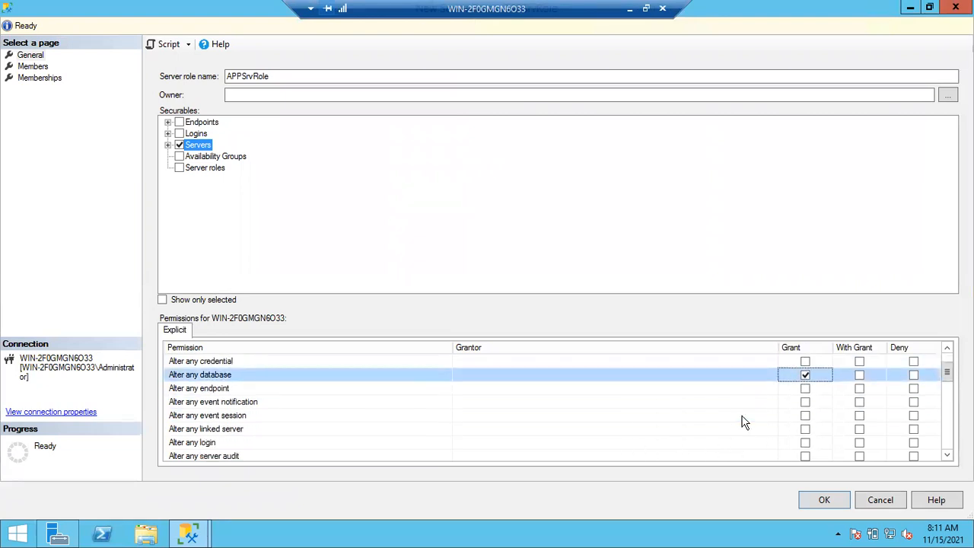
pyautogui.scroll(-2, 744, 423)
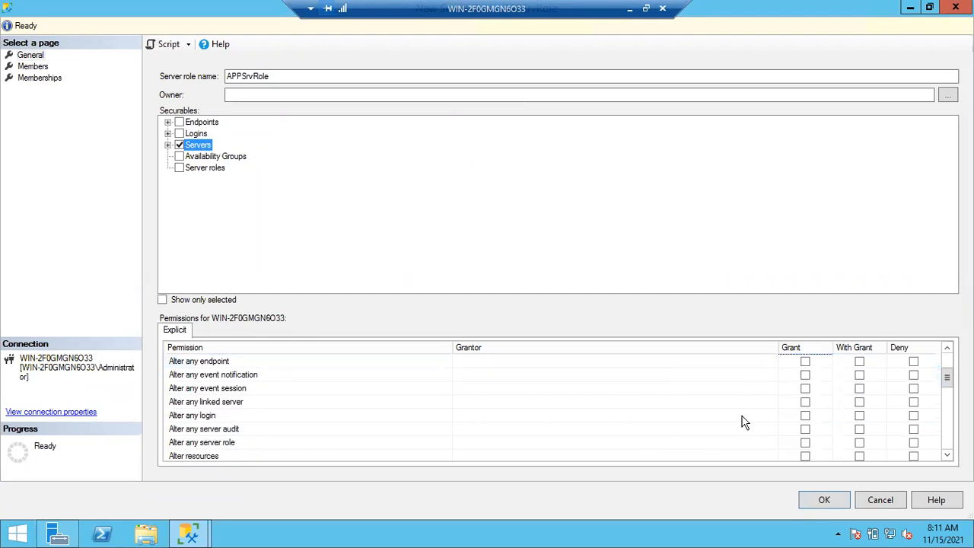
pyautogui.click(806, 402)
pyautogui.click(808, 407)
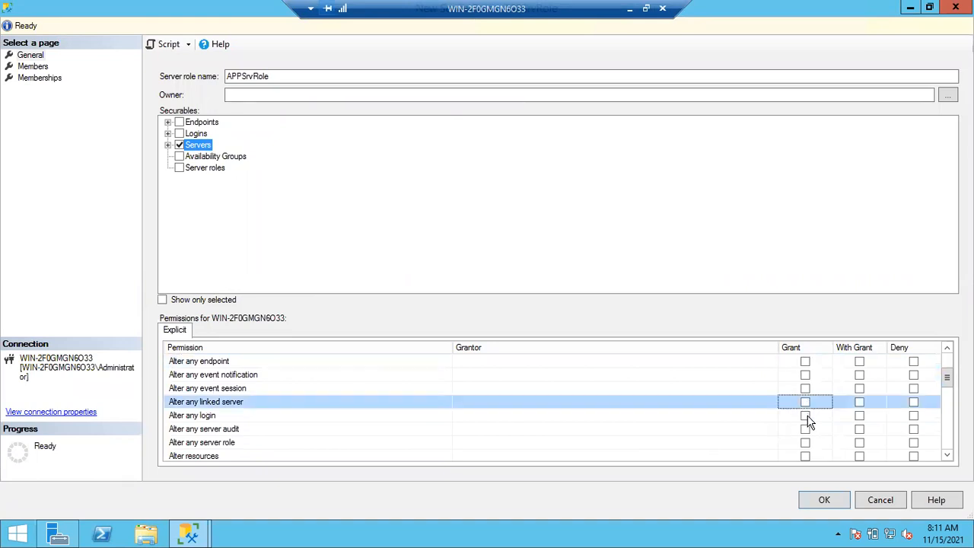
pyautogui.click(807, 416)
# Grant the Create any database permission to APPSrvRole
pyautogui.scroll(-2, 746, 432)
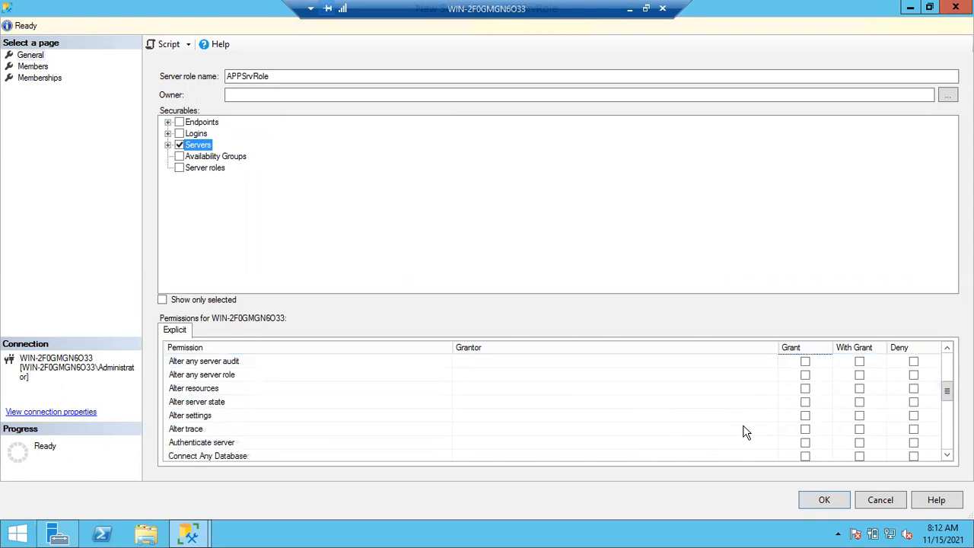
pyautogui.scroll(-3, 728, 457)
pyautogui.scroll(-1, 727, 456)
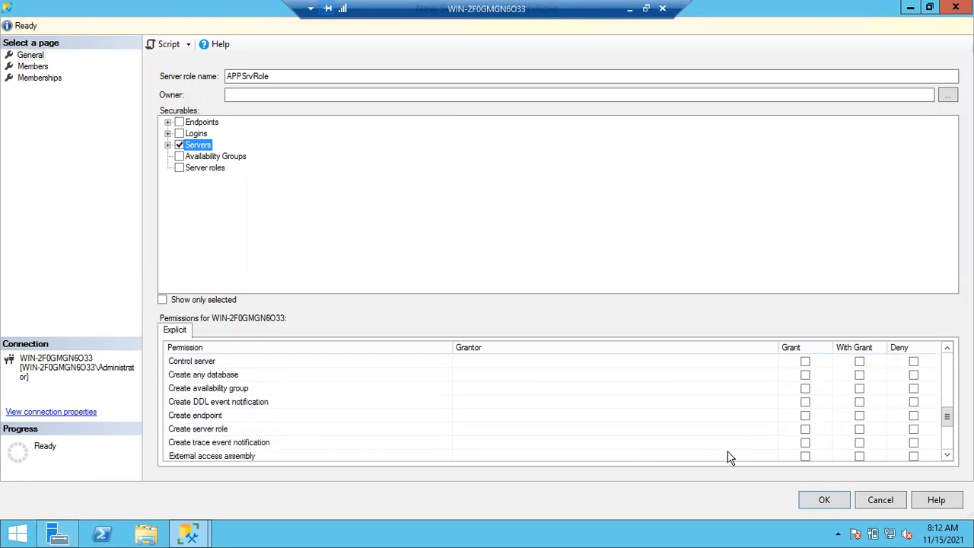
pyautogui.click(805, 375)
# Deny the Shutdown permission and grant View any database for APPSrvRole, and review the chosen server permissions
pyautogui.scroll(-2, 745, 417)
pyautogui.scroll(-1, 744, 416)
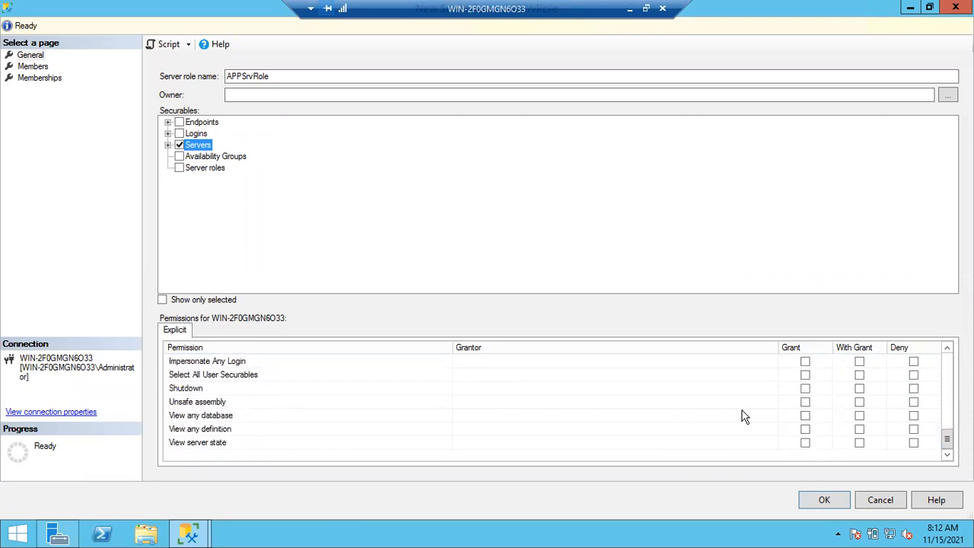
pyautogui.click(913, 390)
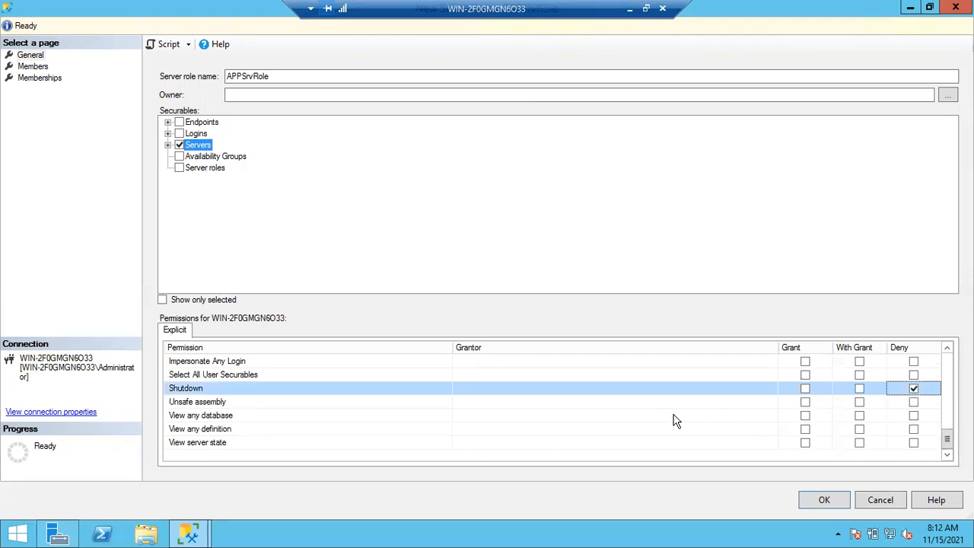
pyautogui.click(806, 416)
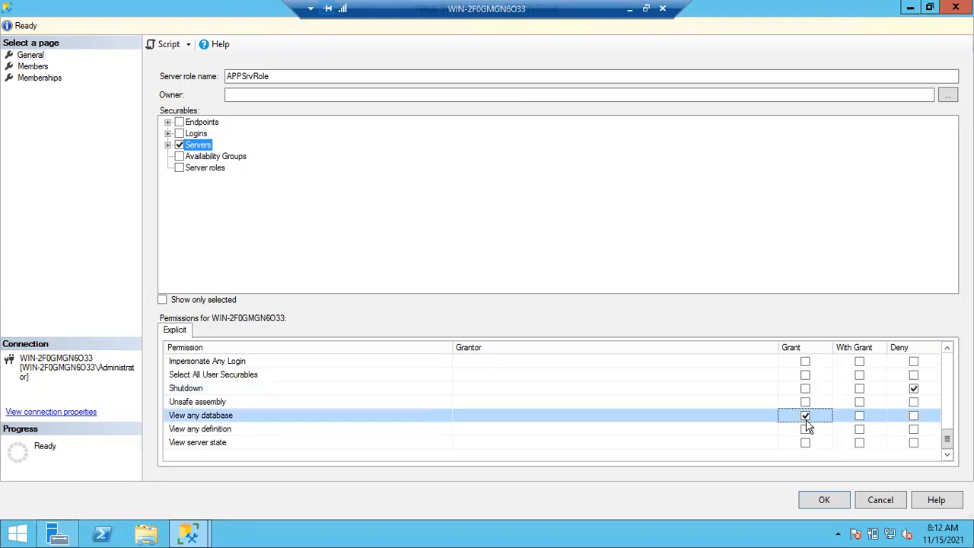
pyautogui.scroll(2, 808, 427)
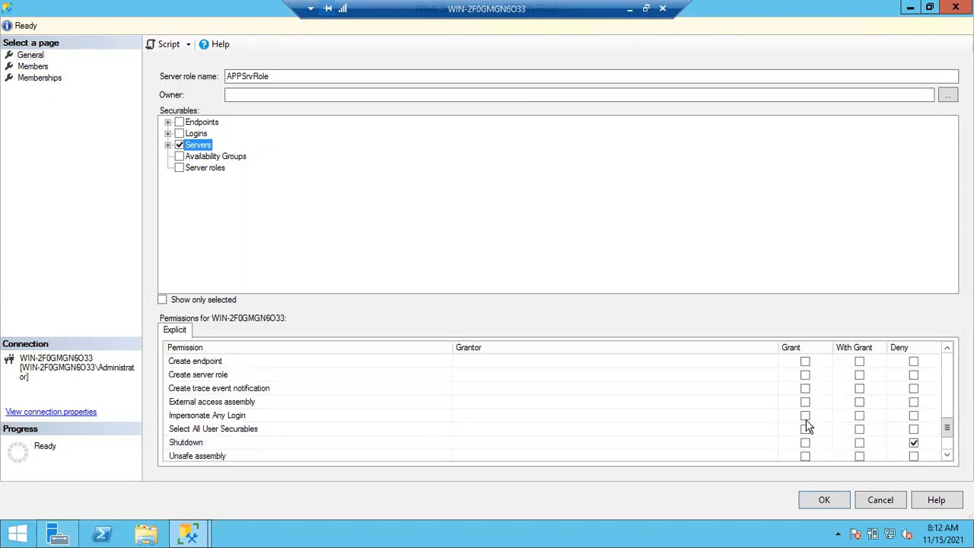
pyautogui.scroll(1, 808, 427)
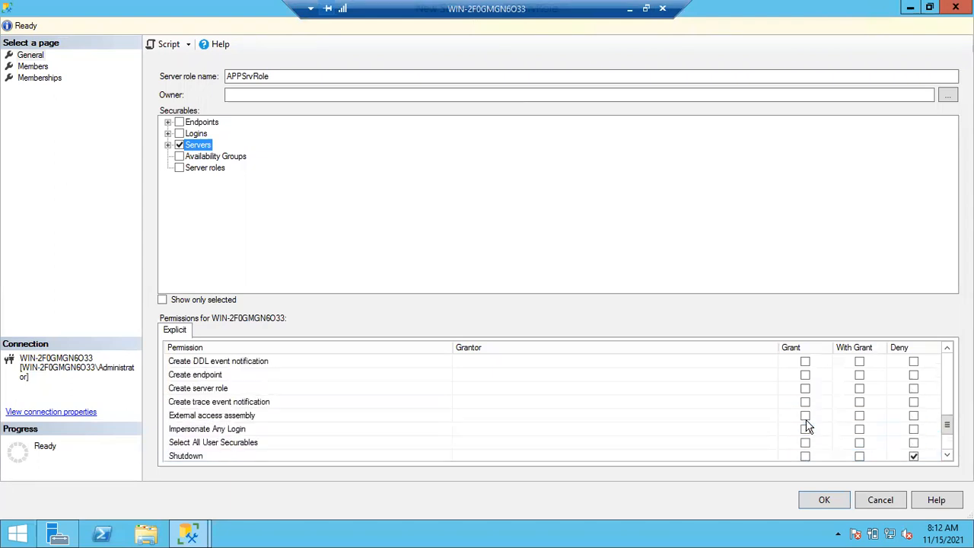
pyautogui.scroll(4, 808, 427)
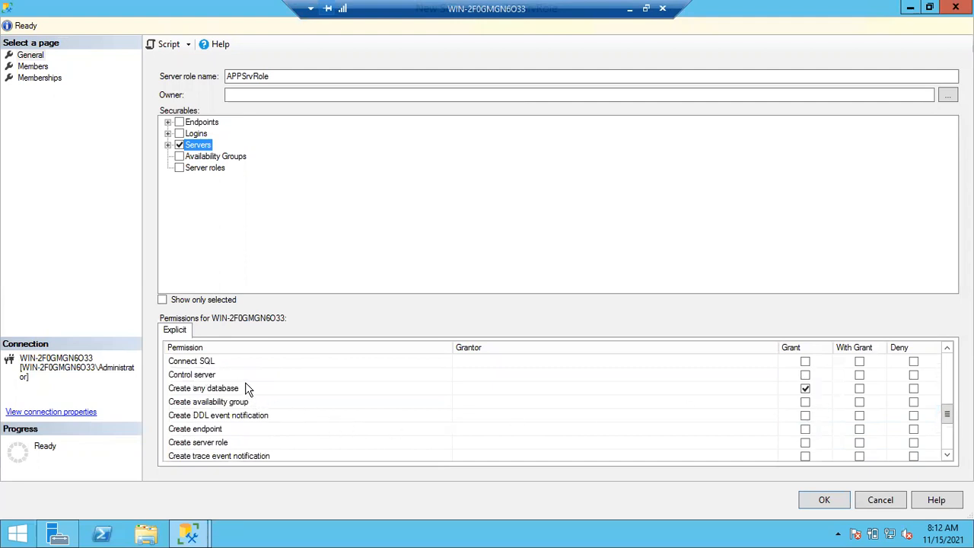
# Grant the Administer bulk operations permission to APPSrvRole and create the server role with its selected permissions
pyautogui.scroll(4, 321, 389)
pyautogui.scroll(6, 321, 389)
pyautogui.scroll(6, 321, 390)
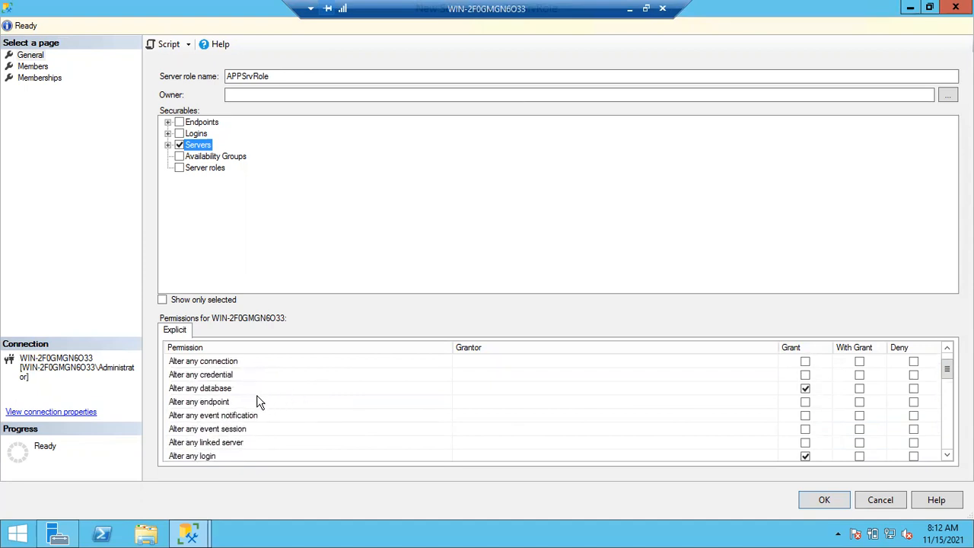
pyautogui.scroll(2, 240, 386)
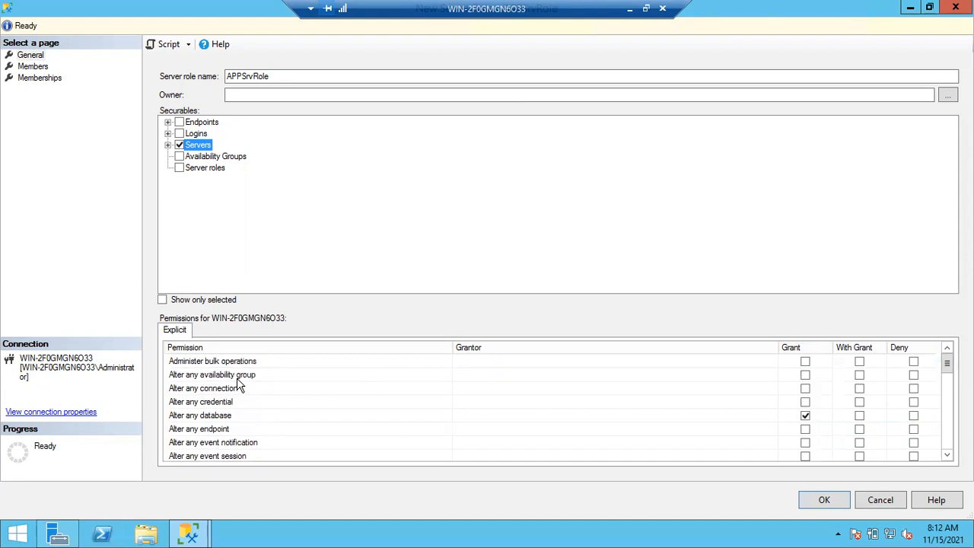
pyautogui.click(805, 362)
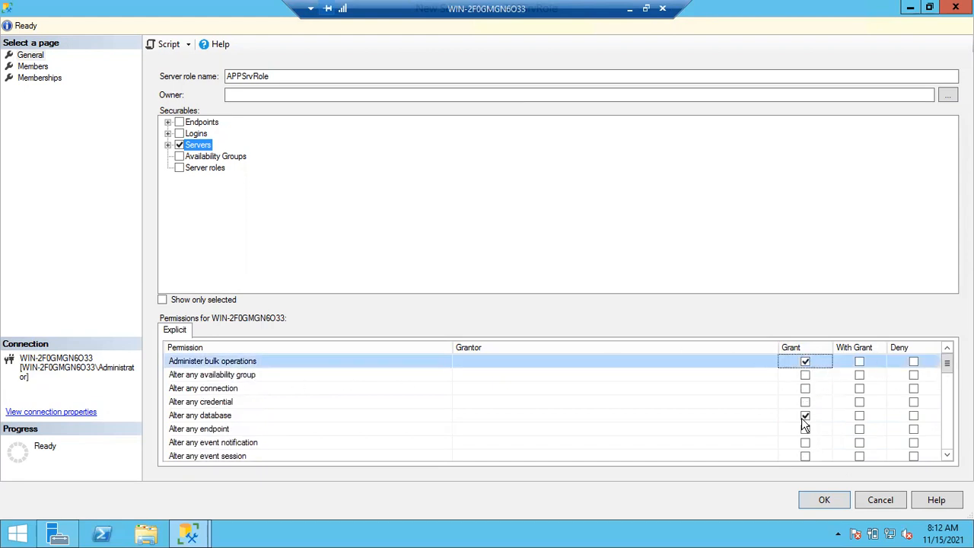
pyautogui.scroll(-9, 805, 426)
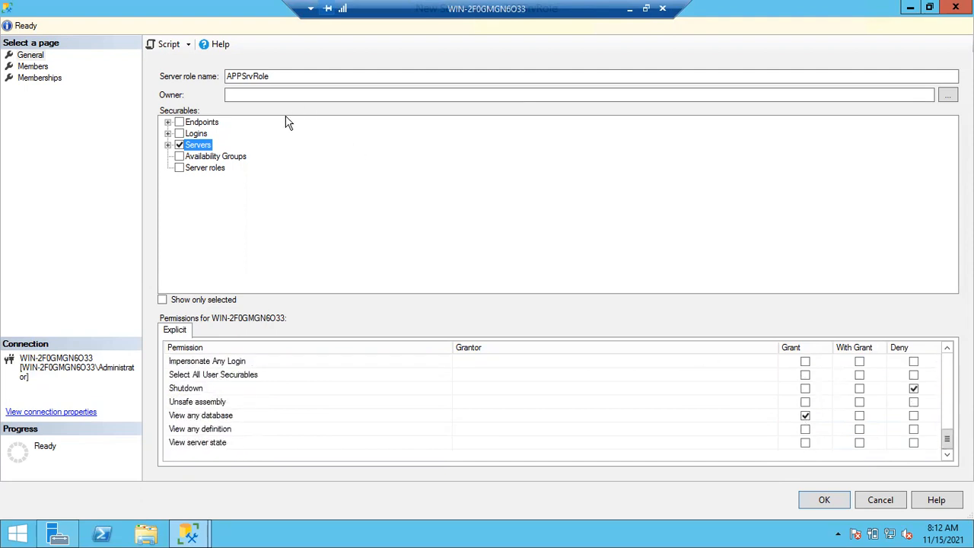
pyautogui.moveTo(283, 76); pyautogui.dragTo(227, 77)
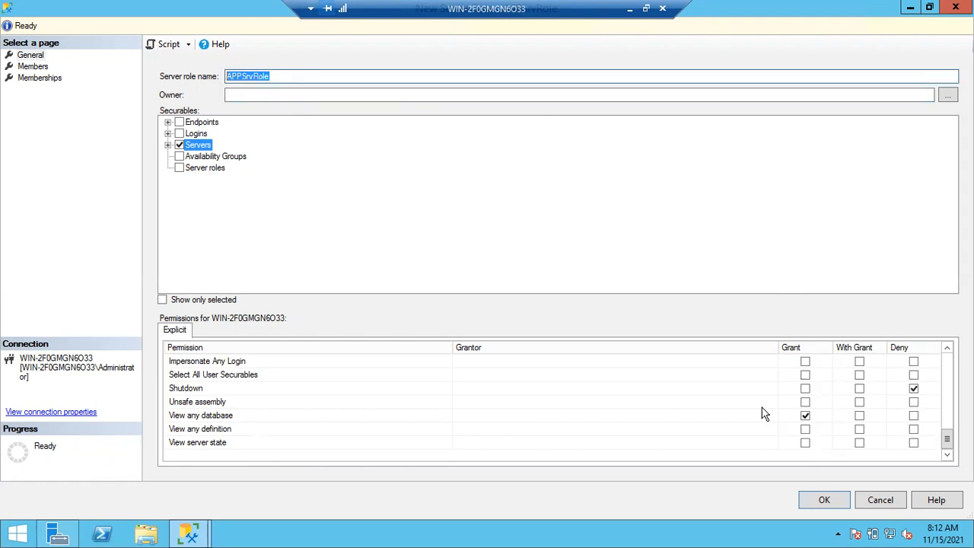
pyautogui.click(824, 496)
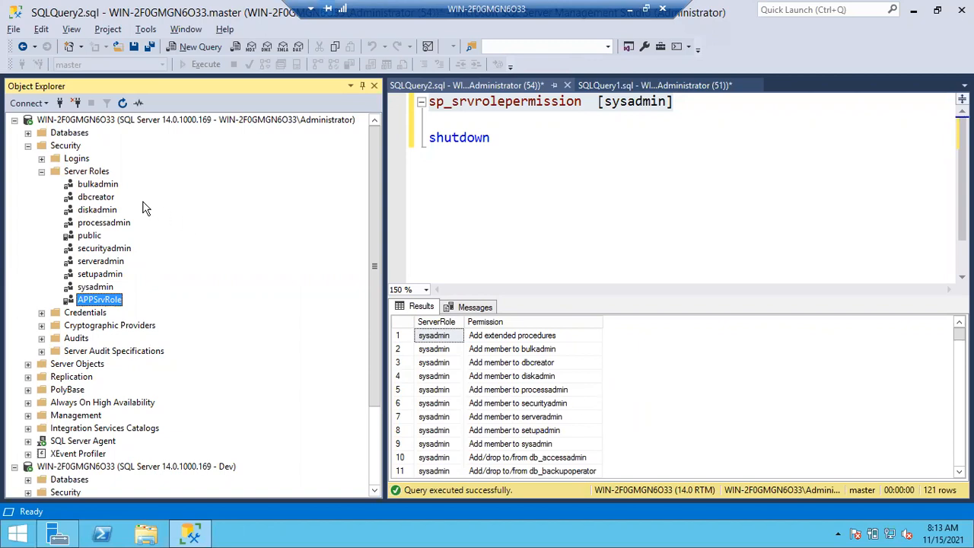
# Add the Dev login to the APPSrvRole server role in its login properties
pyautogui.click(41, 172)
pyautogui.click(41, 158)
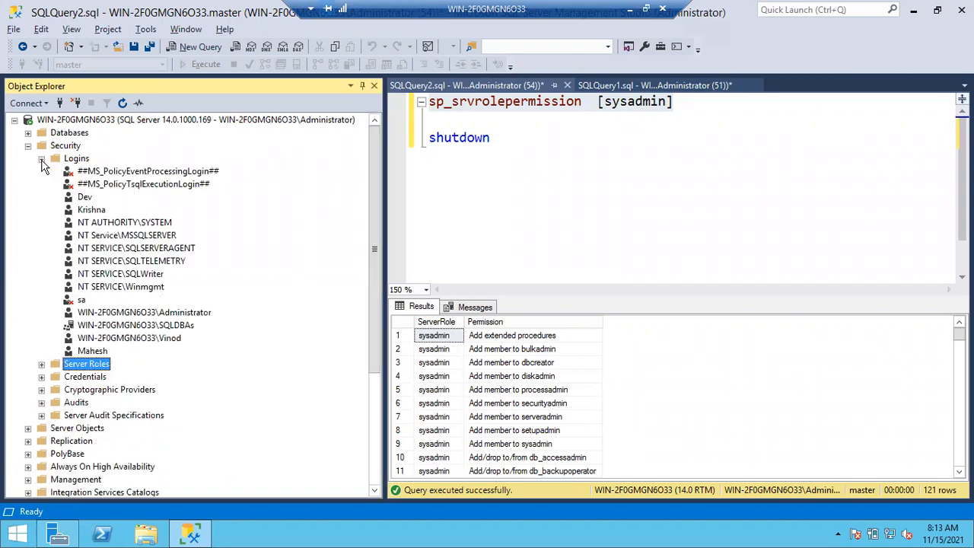
pyautogui.doubleClick(89, 197)
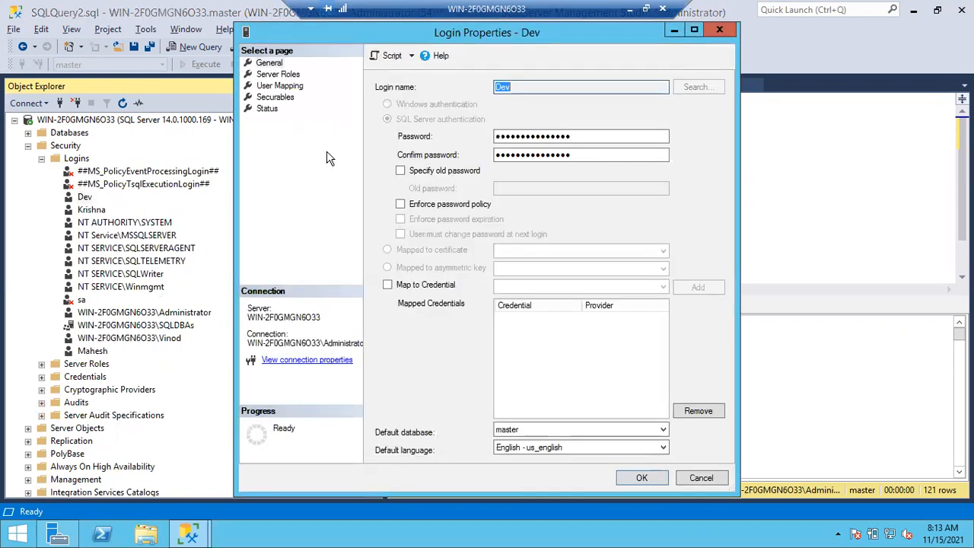
pyautogui.click(277, 75)
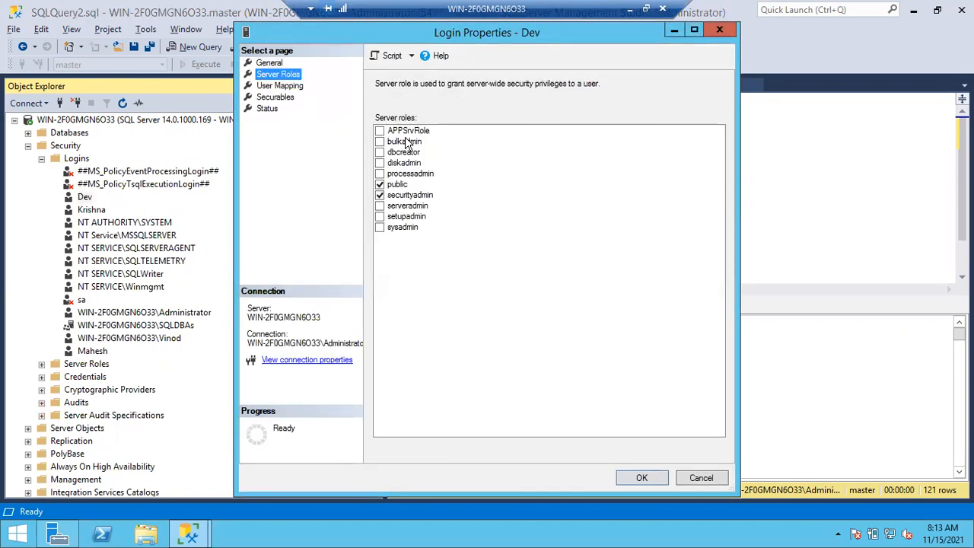
pyautogui.click(388, 133)
pyautogui.click(388, 133)
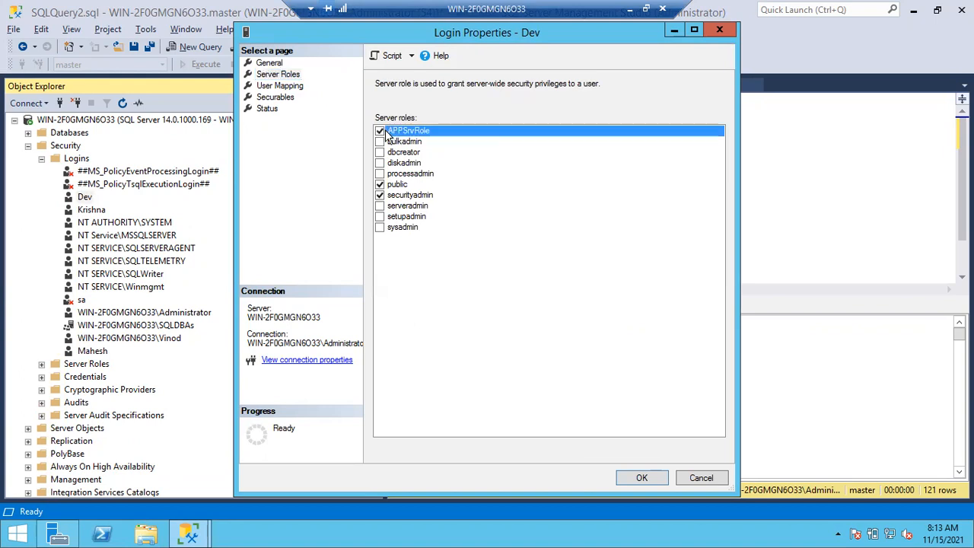
pyautogui.click(641, 478)
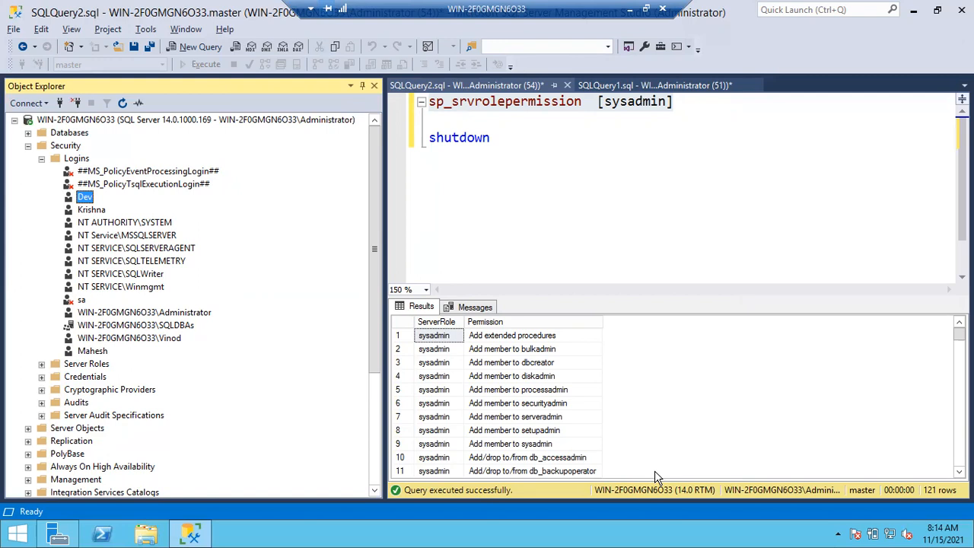
# Review the Server Roles and Logins folders under the administrator connection's Security folder, and select the login just below Dev
pyautogui.click(42, 158)
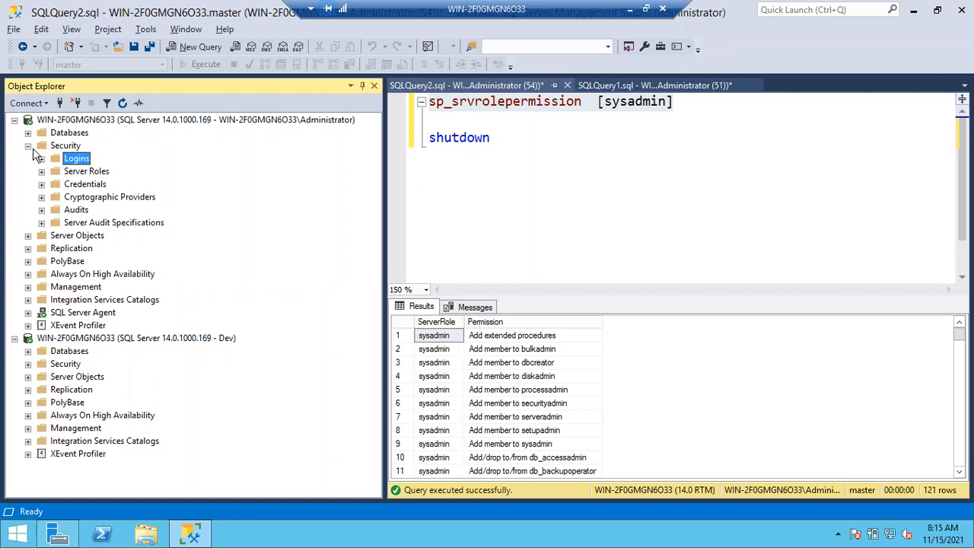
pyautogui.click(31, 145)
pyautogui.click(32, 144)
pyautogui.click(43, 171)
pyautogui.click(42, 172)
pyautogui.click(41, 161)
pyautogui.click(86, 209)
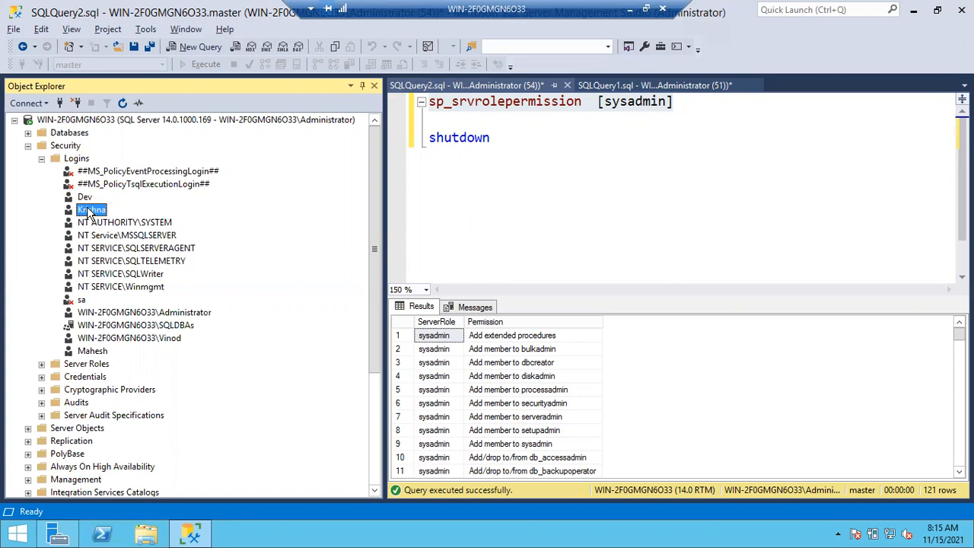
# Examine the user databases on the administrator connection, including the tables in BATCH40 and Amazon
pyautogui.click(28, 133)
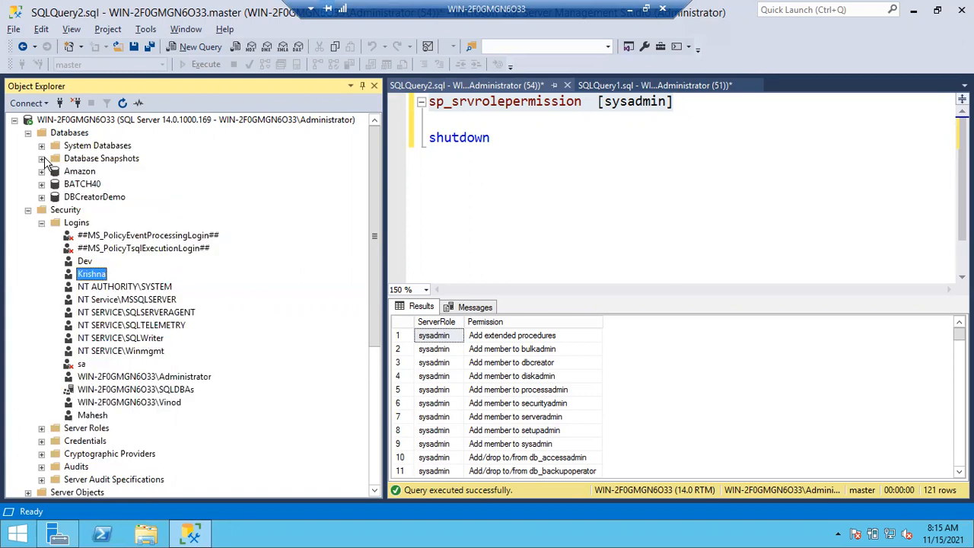
pyautogui.click(88, 197)
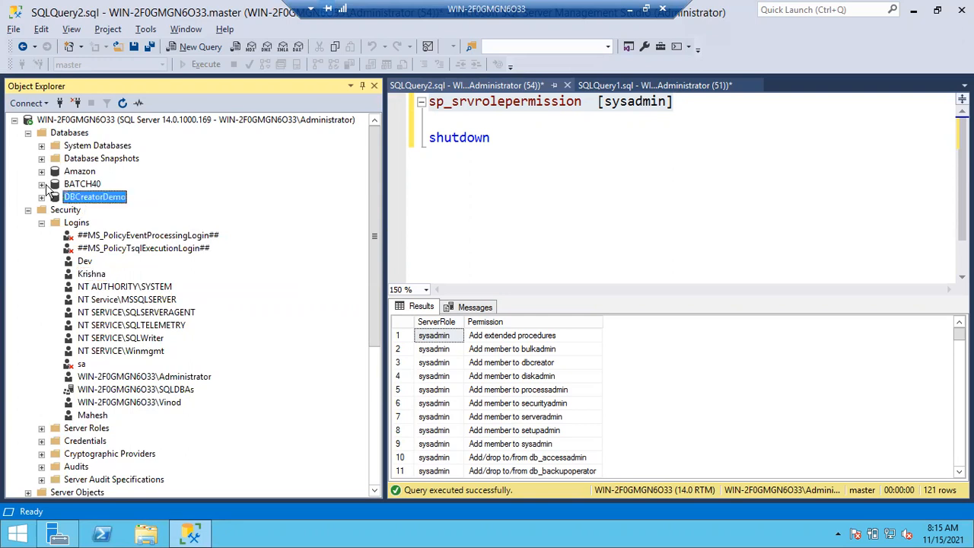
pyautogui.click(43, 184)
pyautogui.click(54, 210)
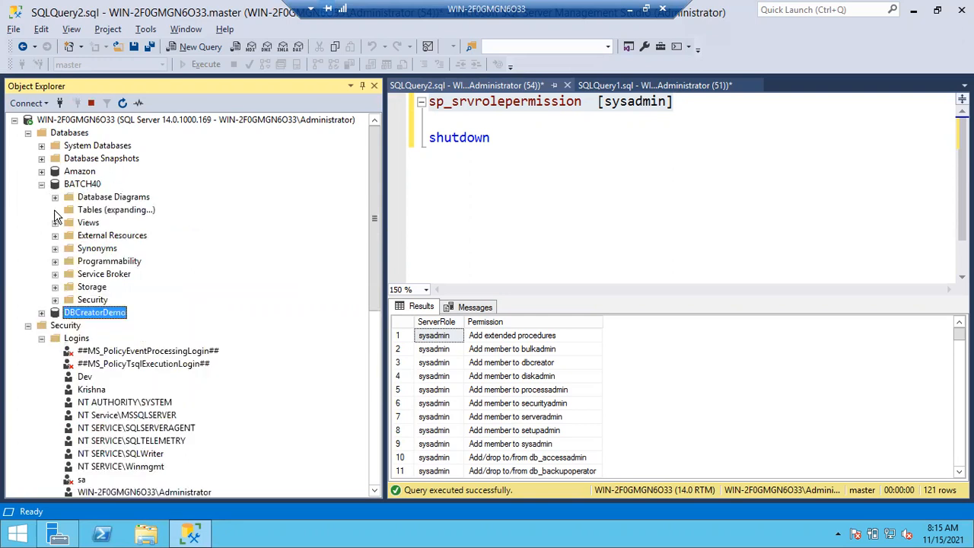
pyautogui.click(41, 171)
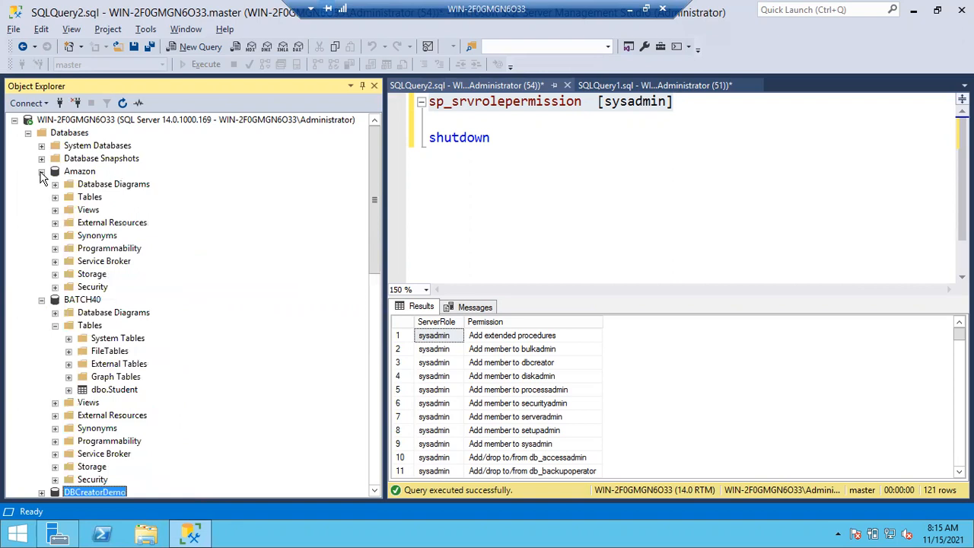
pyautogui.click(55, 197)
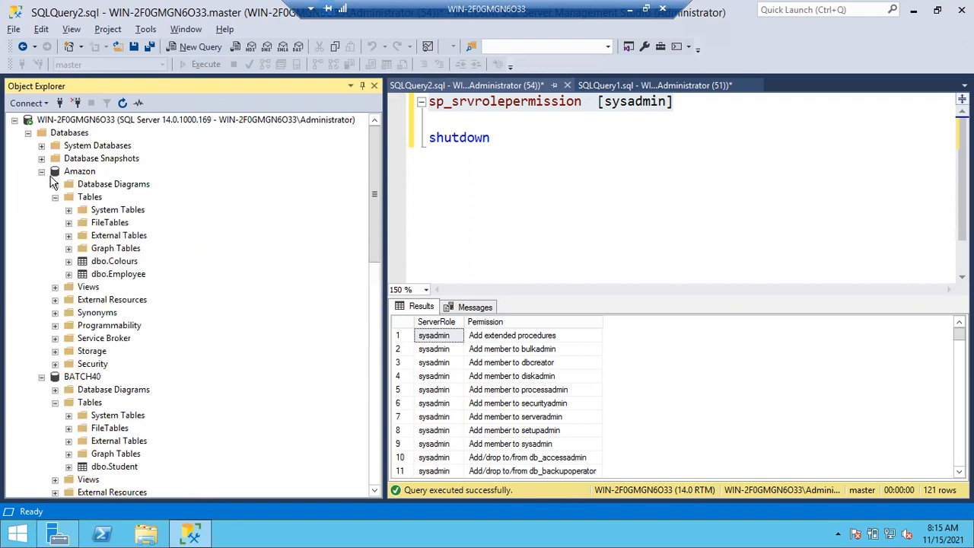
pyautogui.click(42, 171)
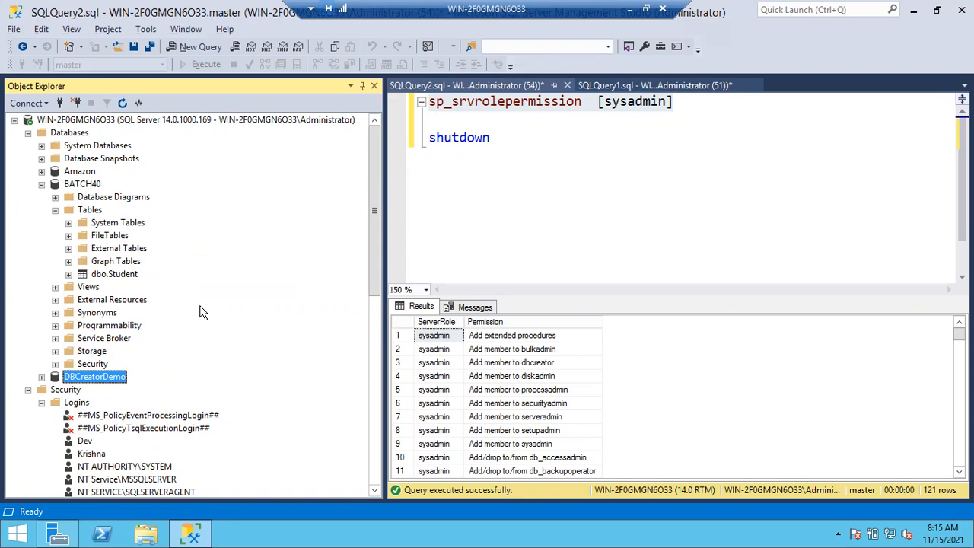
pyautogui.scroll(-10, 201, 312)
pyautogui.click(59, 103)
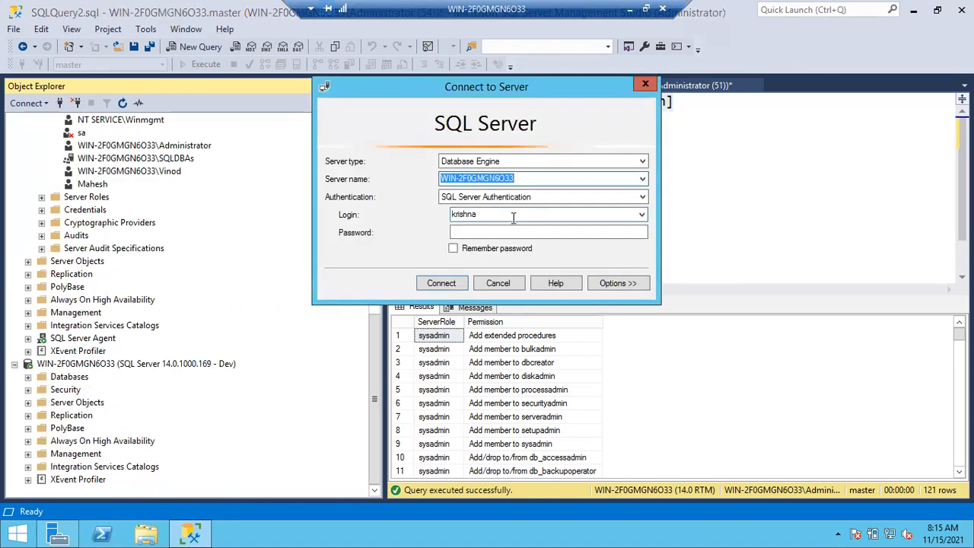
pyautogui.click(488, 234)
pyautogui.write('*')
pyautogui.press('BackSpace')
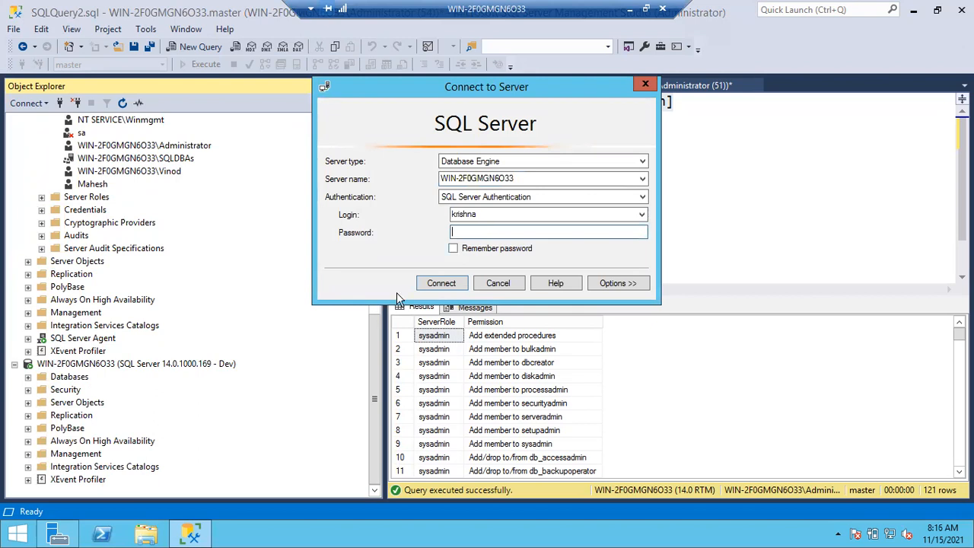
pyautogui.click(497, 283)
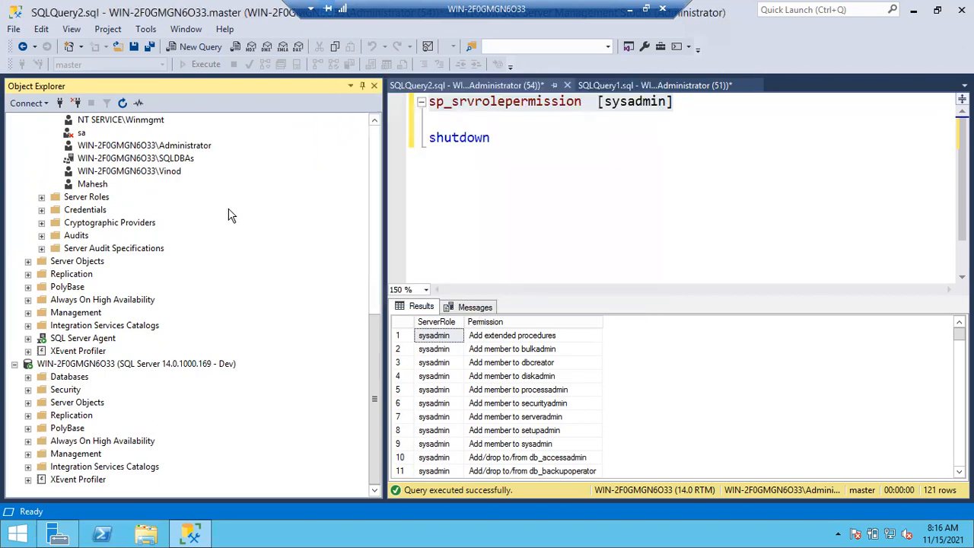
# Reset the account password of the SQL login just below Dev, filling in both password fields, and disable Enforce password policy for it
pyautogui.scroll(10, 232, 215)
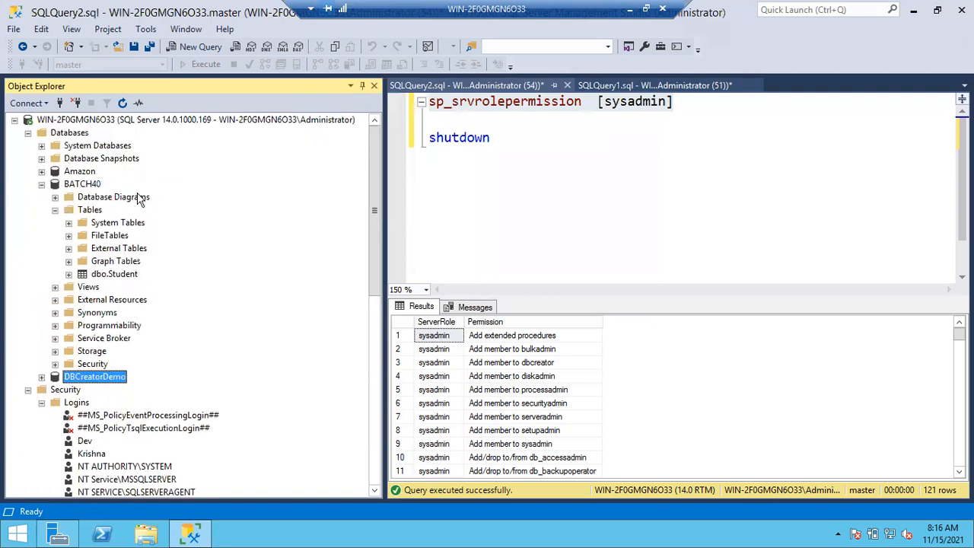
pyautogui.click(42, 184)
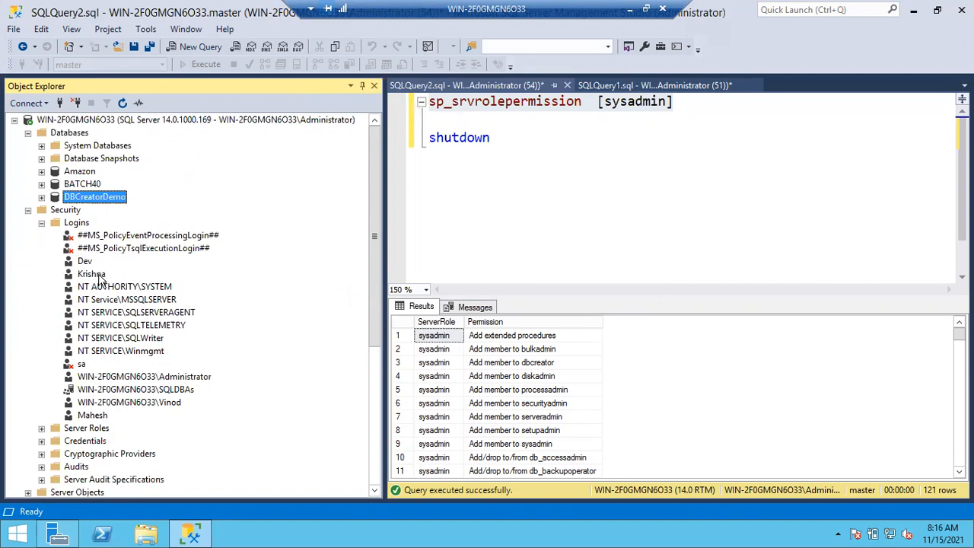
pyautogui.doubleClick(98, 277)
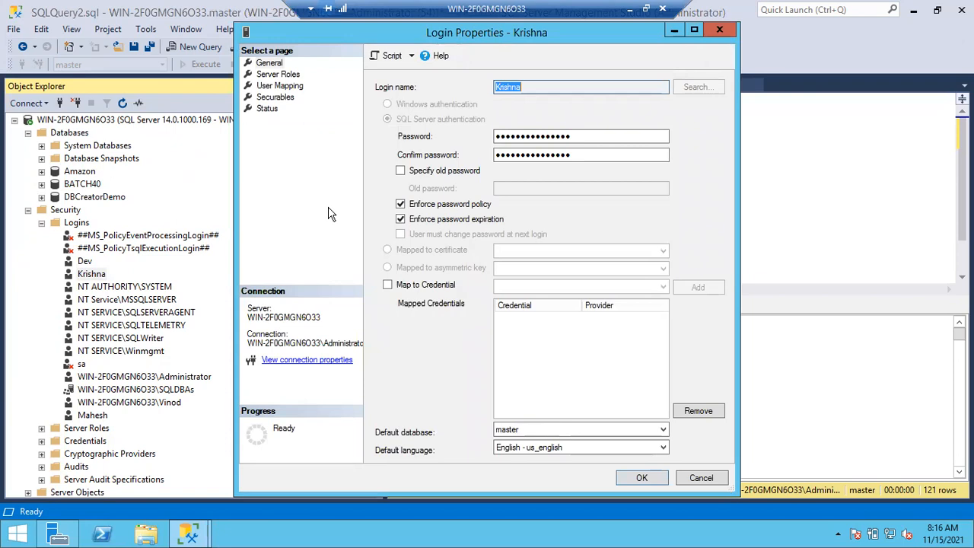
pyautogui.press('Tab')
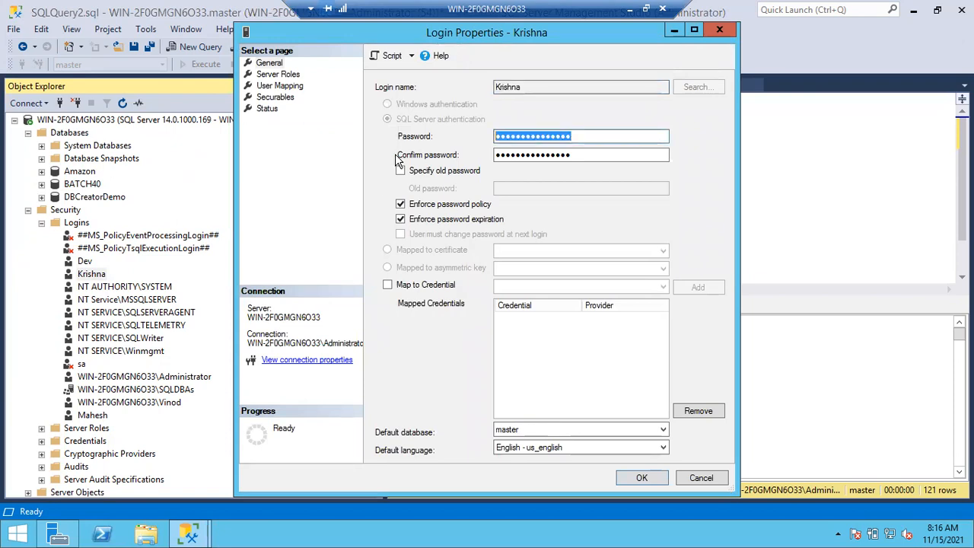
pyautogui.write('123')
pyautogui.press('Tab')
pyautogui.write('123')
pyautogui.click(400, 205)
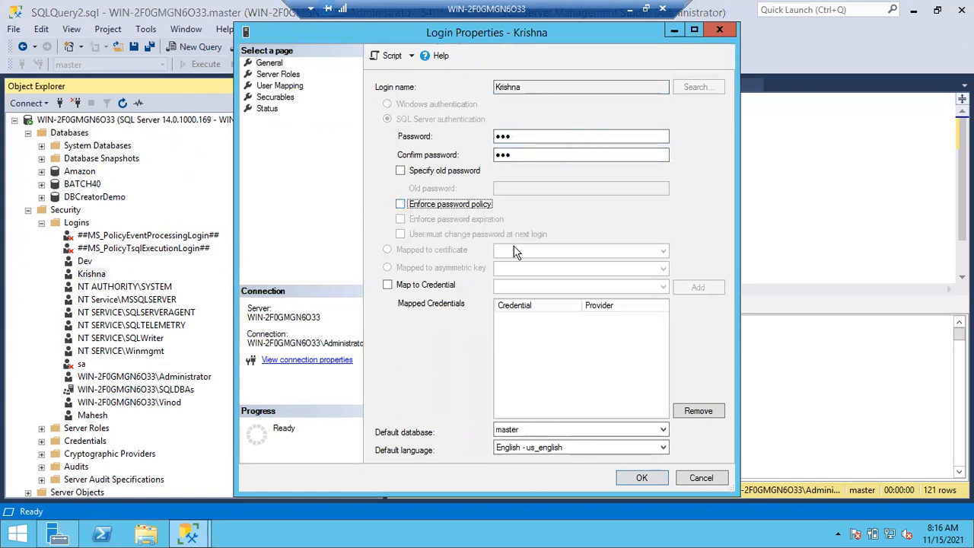
pyautogui.click(641, 478)
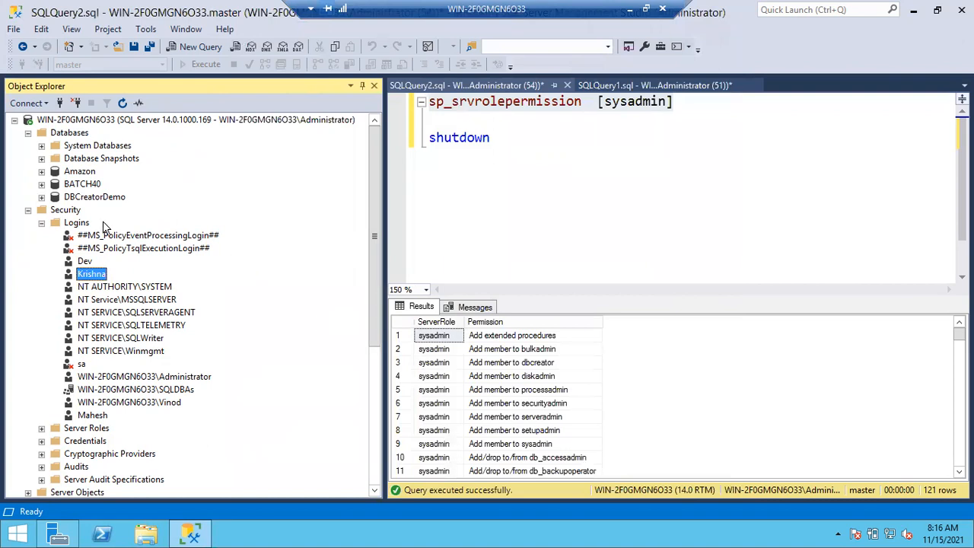
# Collapse the administrator connection's folders and connect to WIN-2F0GMGN6O33 with SQL Server Authentication as the reset login, entering the account password
pyautogui.click(41, 224)
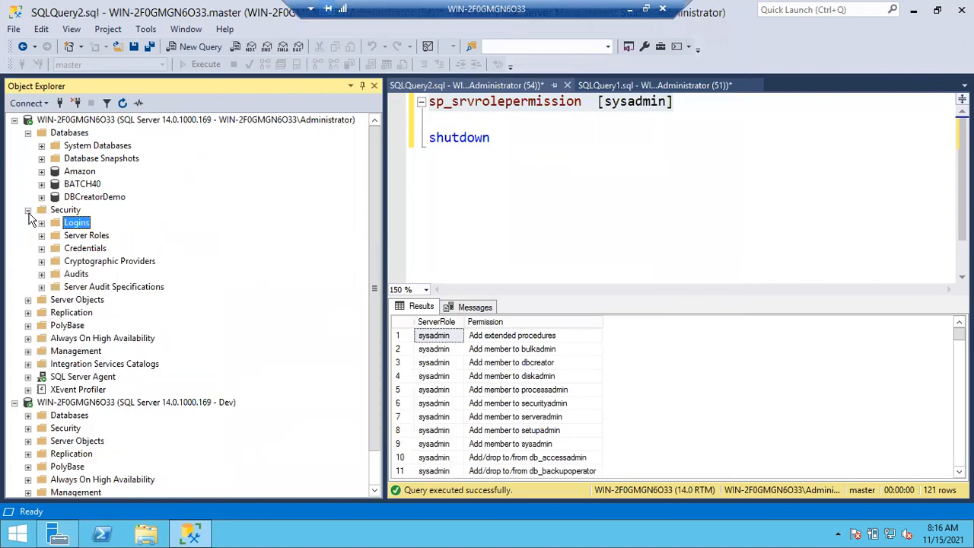
pyautogui.click(28, 211)
pyautogui.click(28, 133)
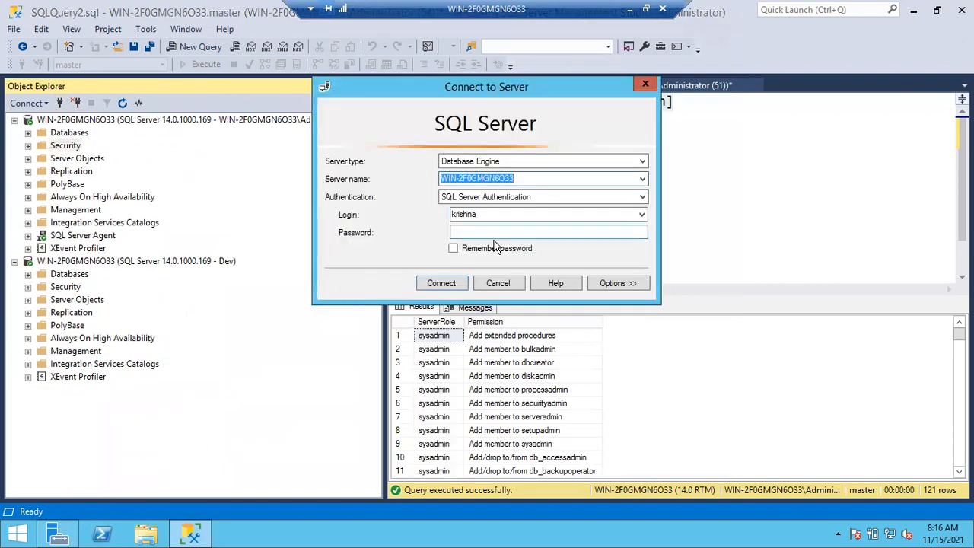
pyautogui.click(487, 233)
pyautogui.write('*')
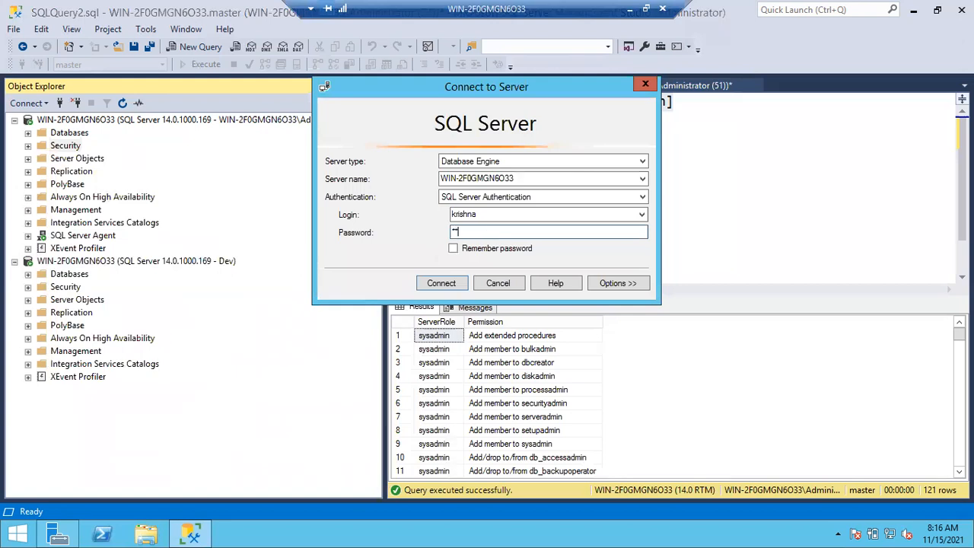
pyautogui.click(446, 283)
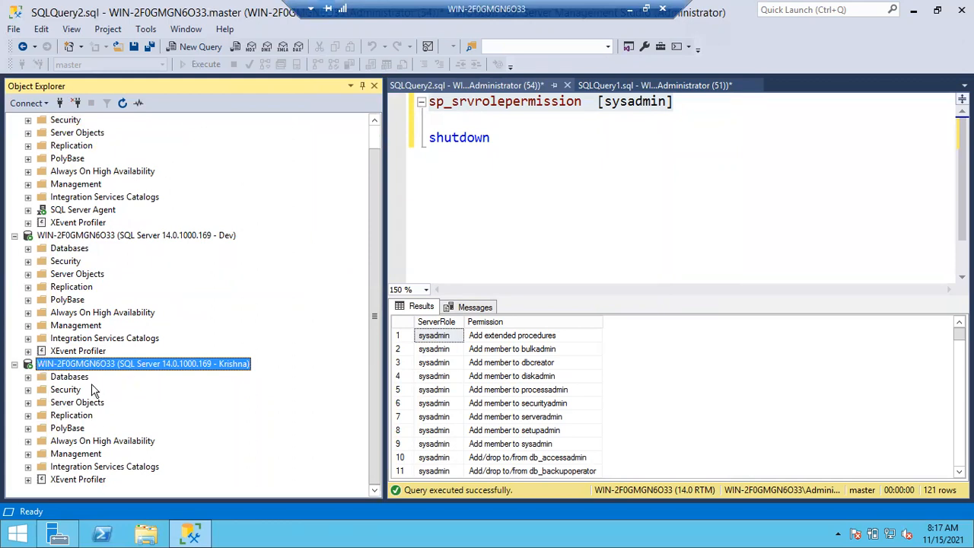
# List the databases on the new login's connection and try to open BATCH40
pyautogui.click(29, 377)
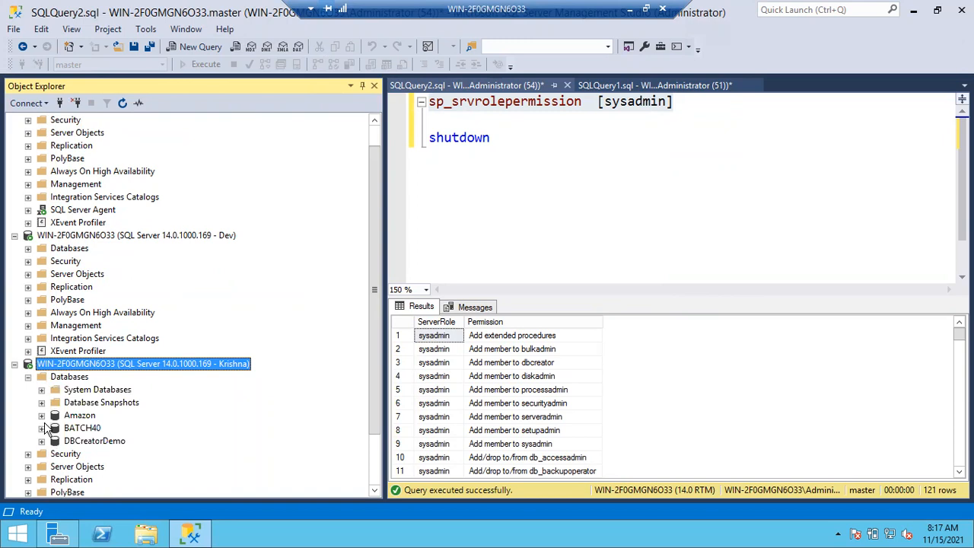
pyautogui.click(42, 428)
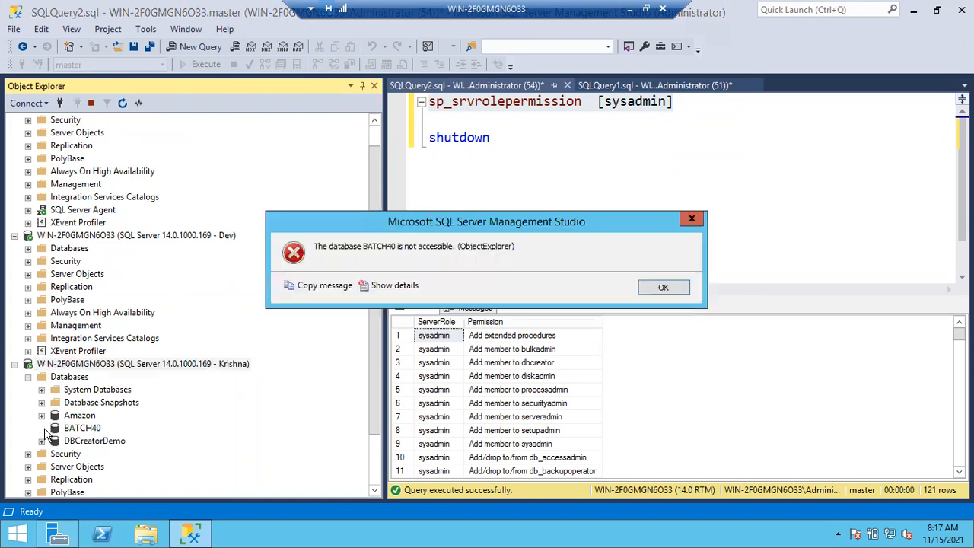
pyautogui.click(656, 288)
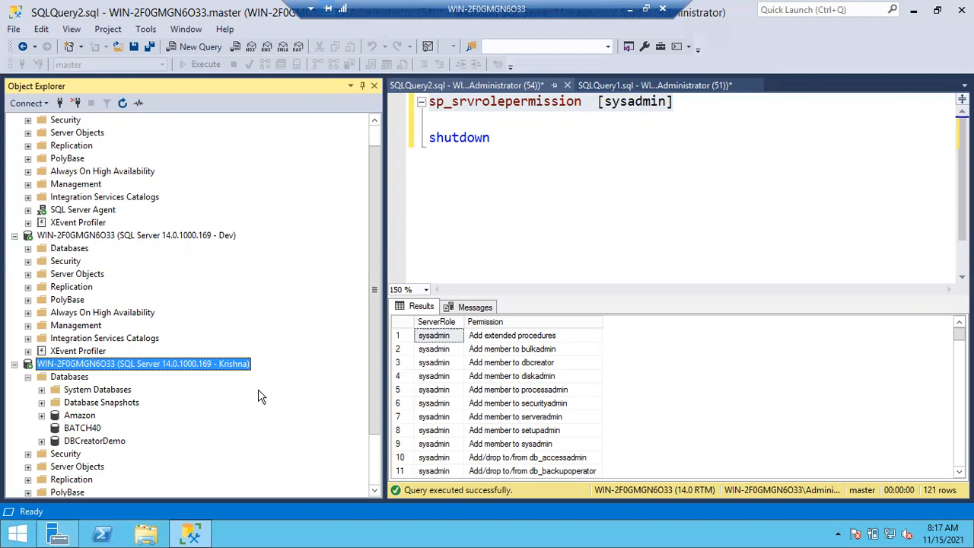
# Open a new query on the reset login's connection and try to set its database to BATCH40
pyautogui.click(88, 430)
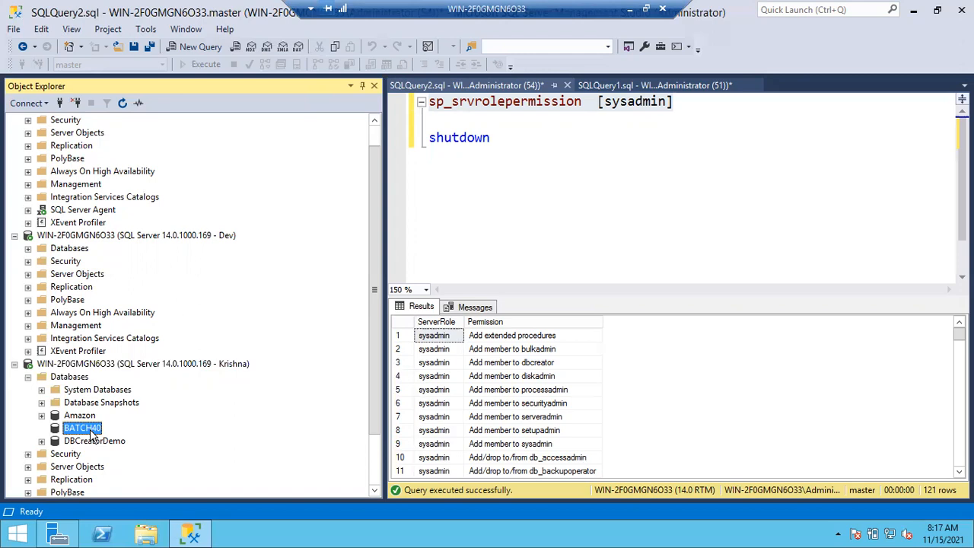
pyautogui.press('Return')
pyautogui.hotkey('ctrl', 'n')
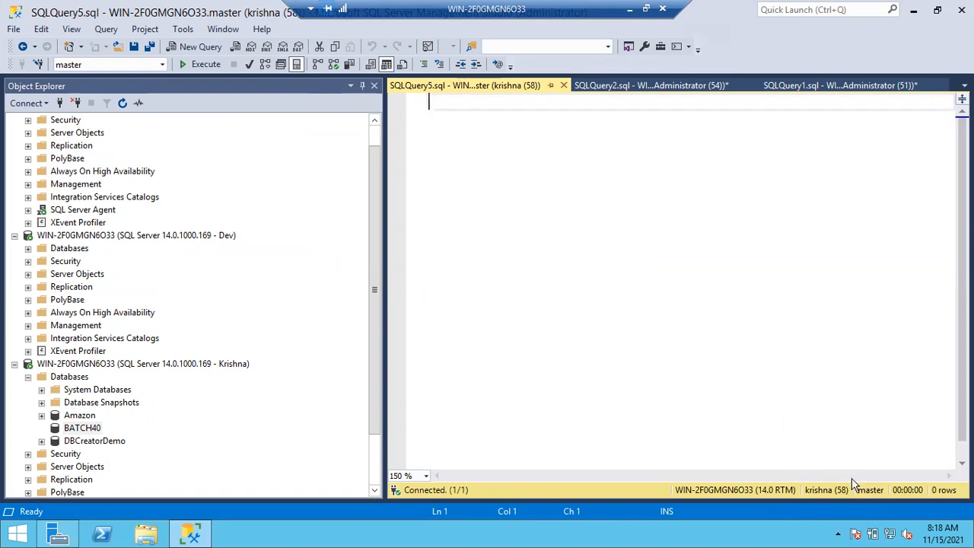
pyautogui.click(162, 66)
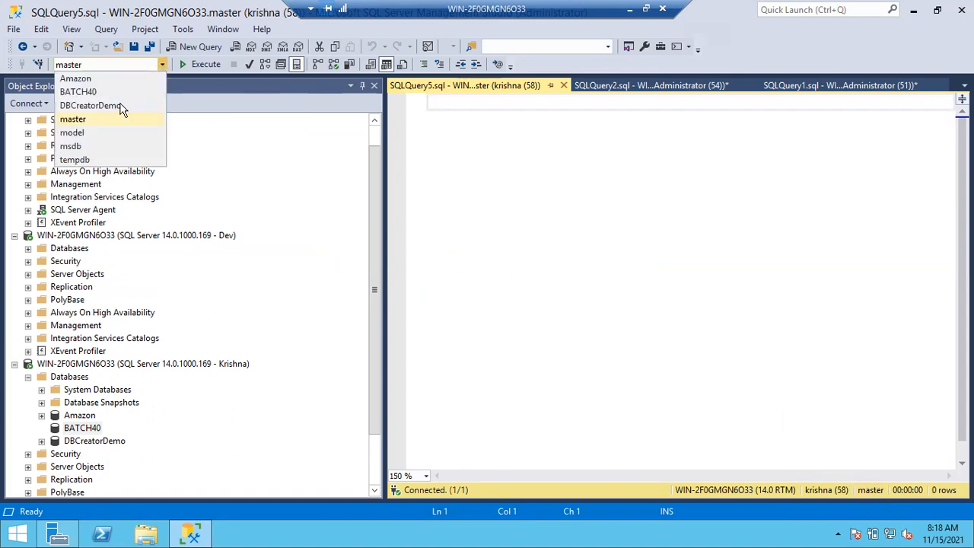
pyautogui.click(105, 89)
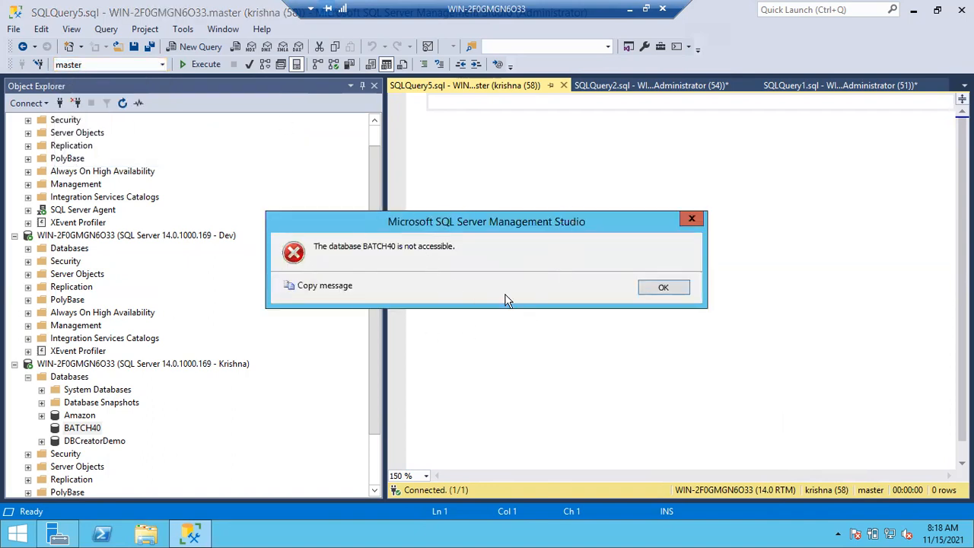
pyautogui.click(658, 287)
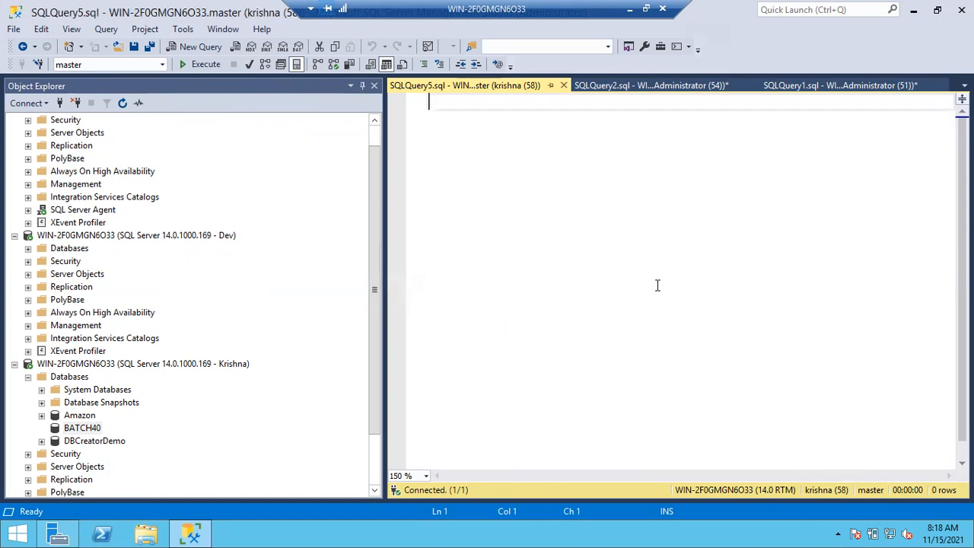
# Locate the Student table under BATCH40 on the administrator connection
pyautogui.click(90, 171)
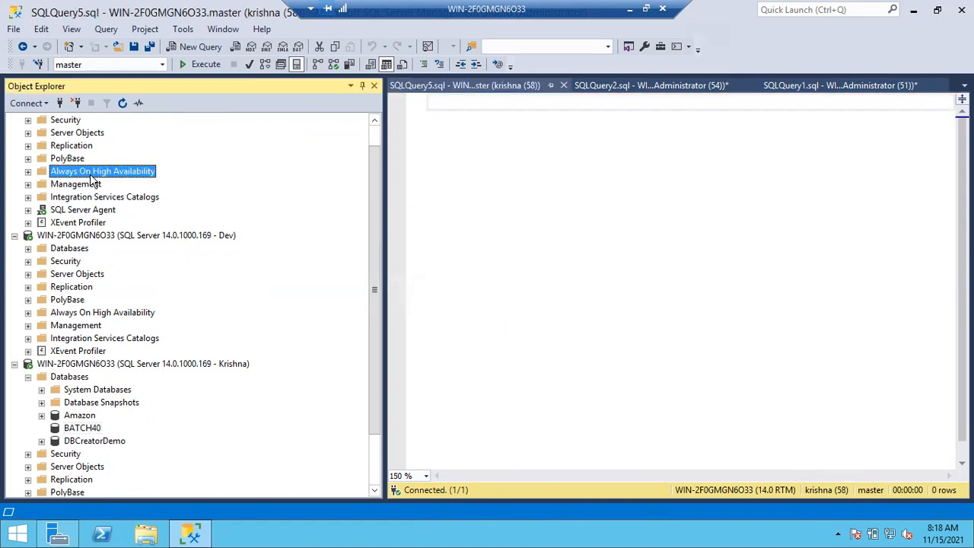
pyautogui.scroll(1, 90, 174)
pyautogui.click(28, 133)
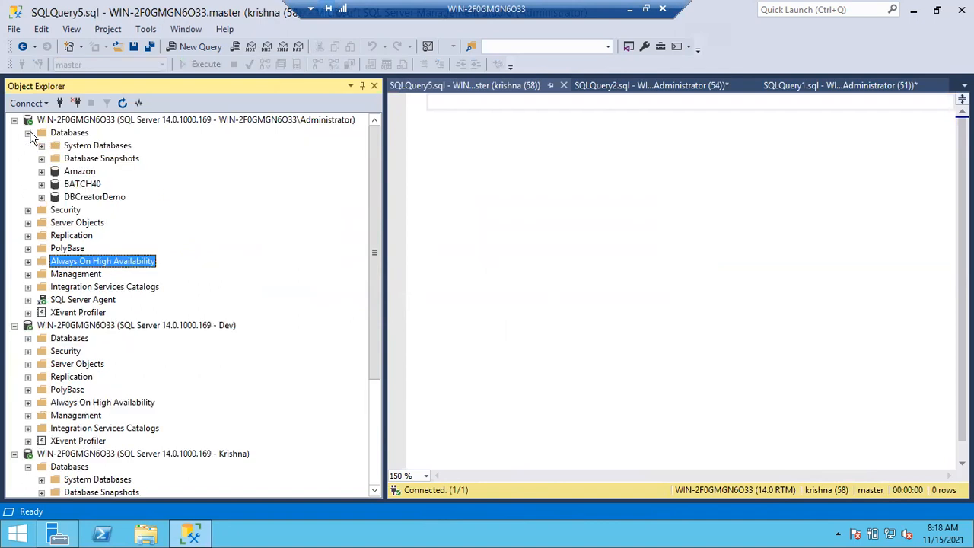
pyautogui.click(41, 184)
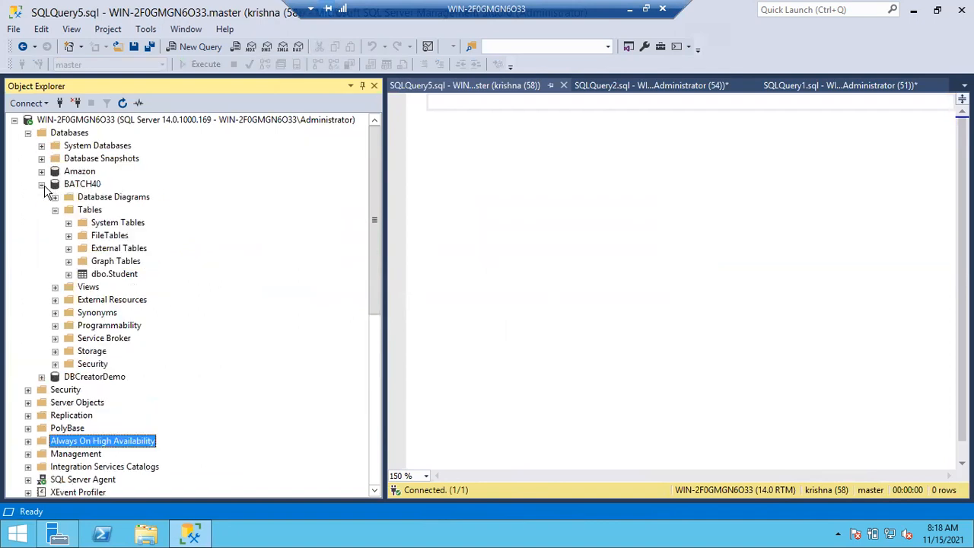
pyautogui.click(117, 276)
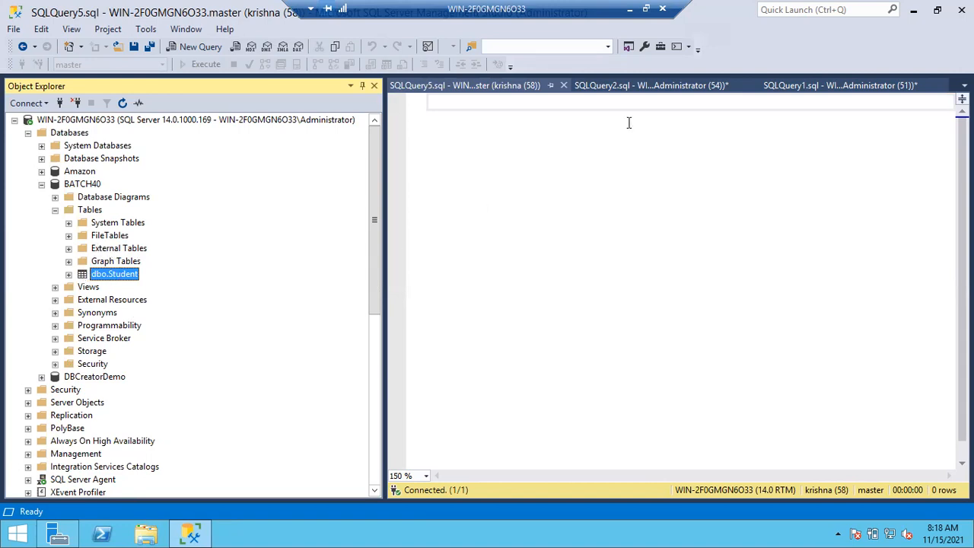
# Add a new line below shutdown in SQLQuery2.sql and set the administrator query's database to BATCH40
pyautogui.click(646, 85)
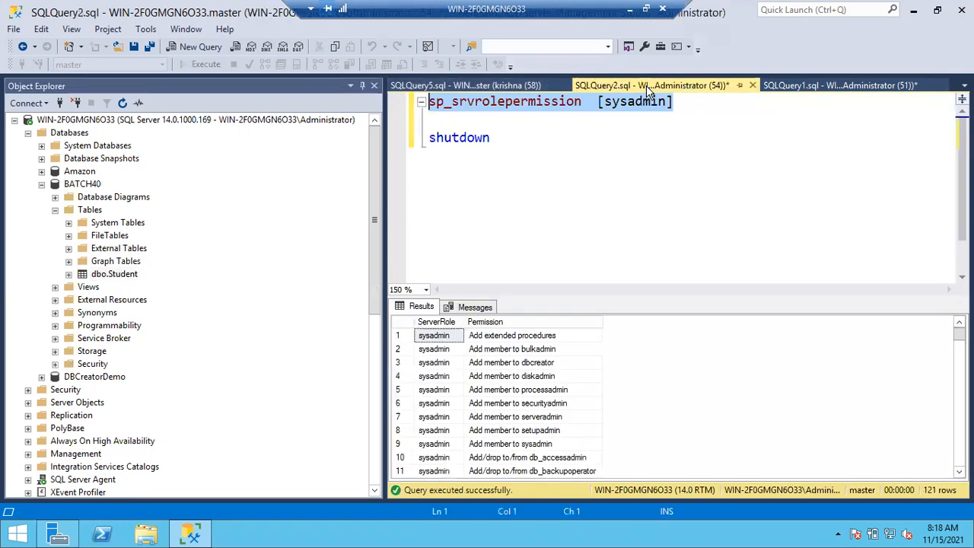
pyautogui.click(555, 174)
pyautogui.press('Return')
pyautogui.press('Return')
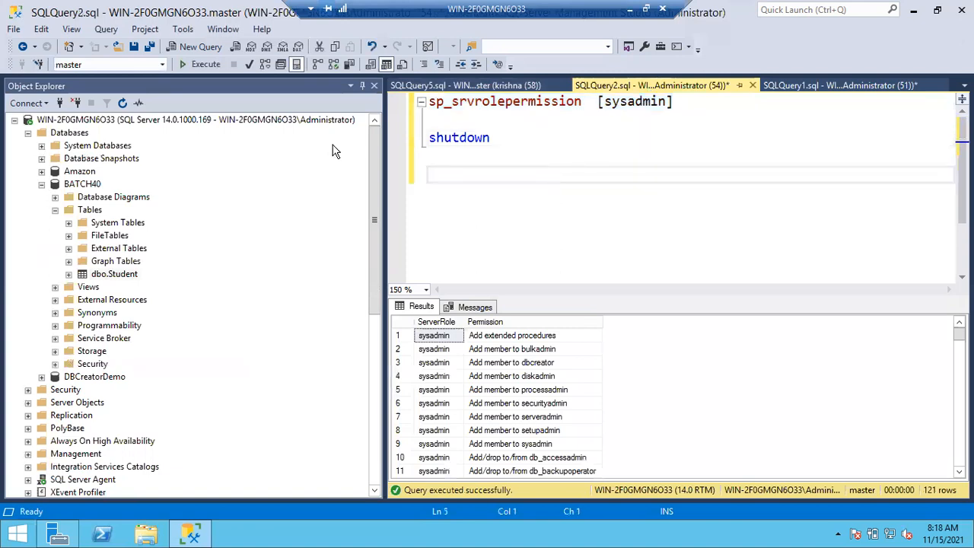
pyautogui.click(162, 64)
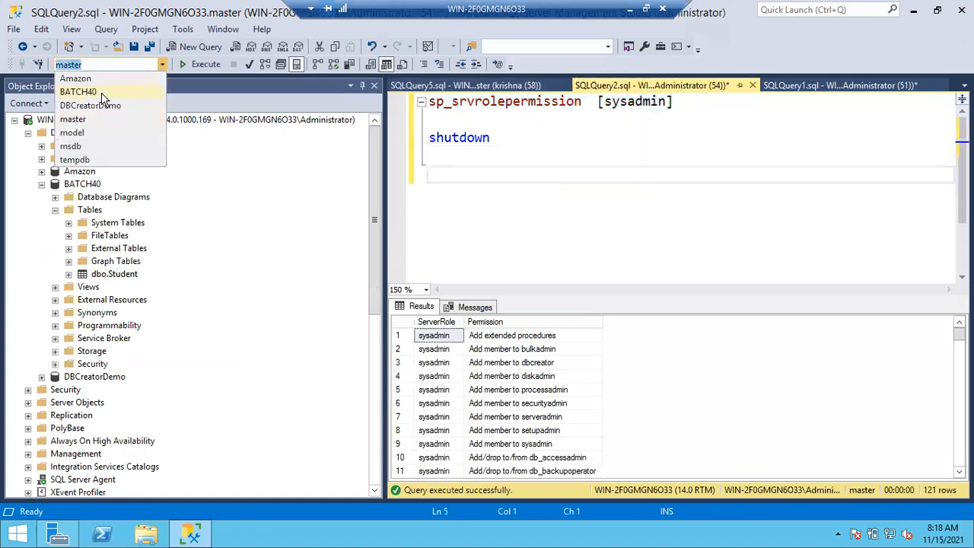
pyautogui.click(109, 91)
# Enter the statement select *from Student below shutdown and execute only that statement
pyautogui.write('s')
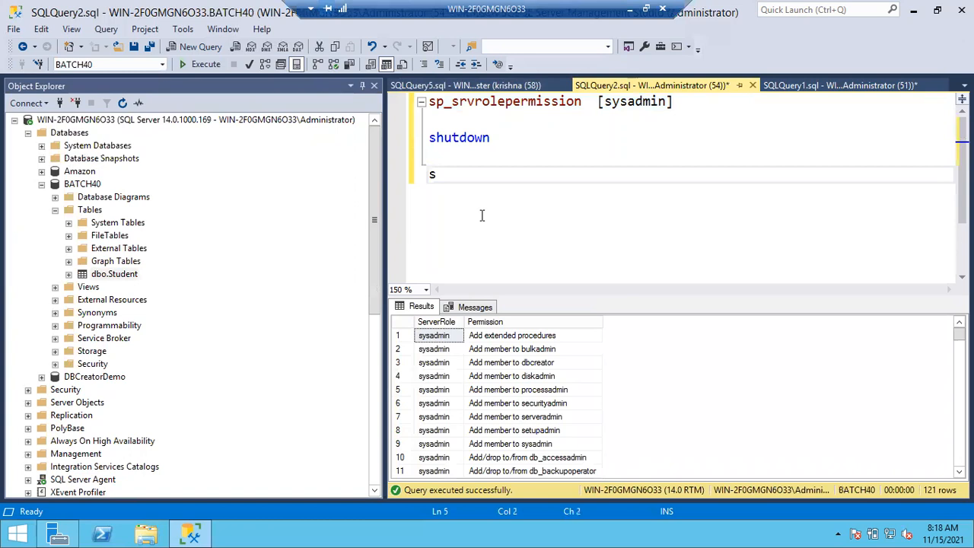
pyautogui.write('elect *from')
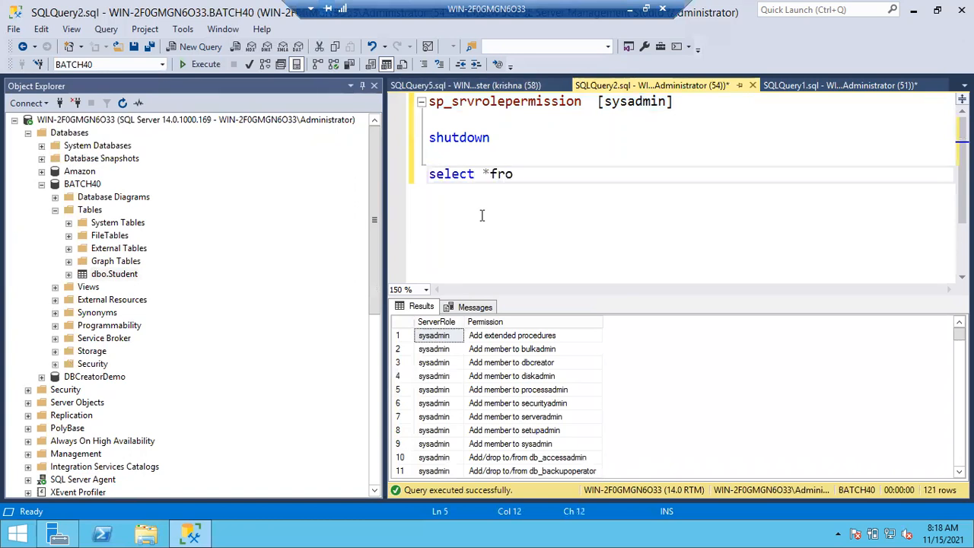
pyautogui.press('BackSpace')
pyautogui.write('m stud')
pyautogui.press('Tab')
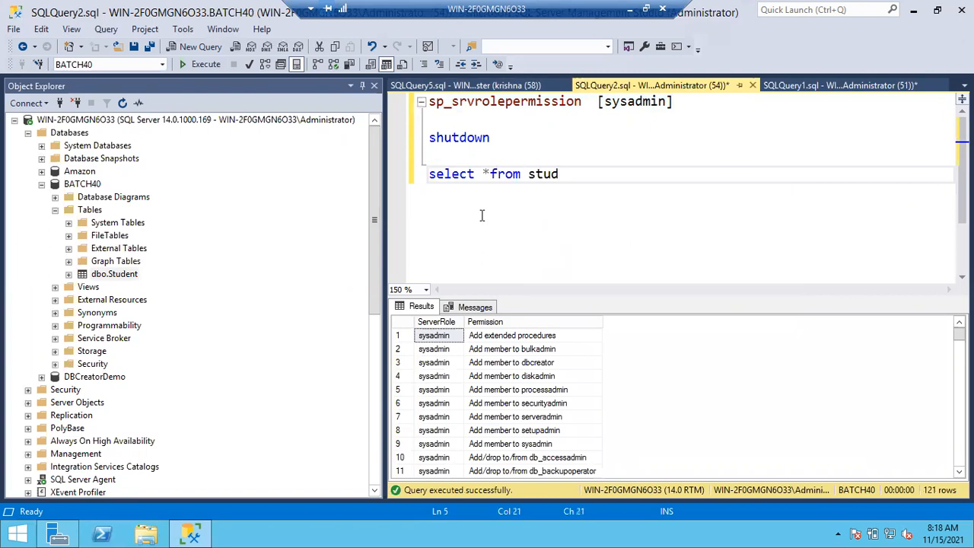
pyautogui.click(418, 182)
pyautogui.press('F5')
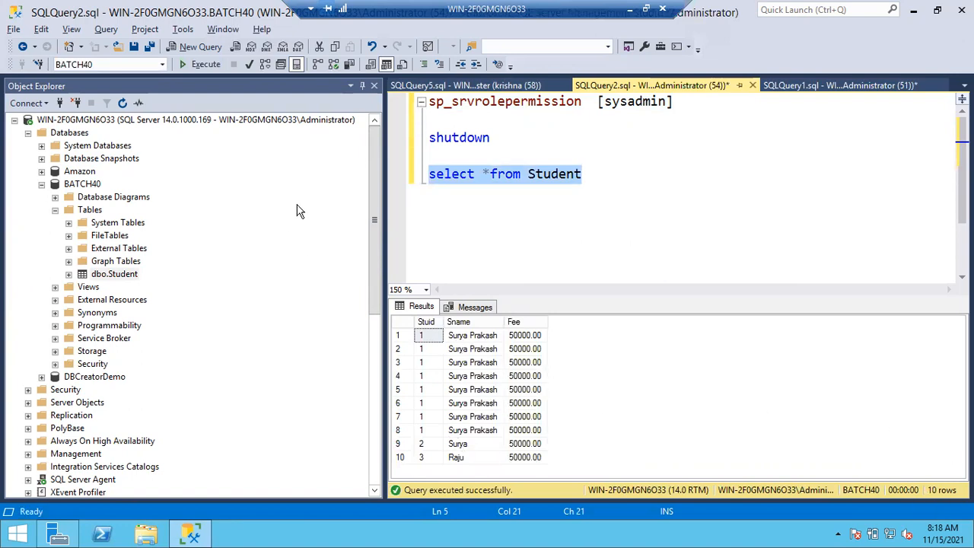
# Return to SQLQuery5.sql and try again to set the reset login's query database to BATCH40
pyautogui.click(461, 87)
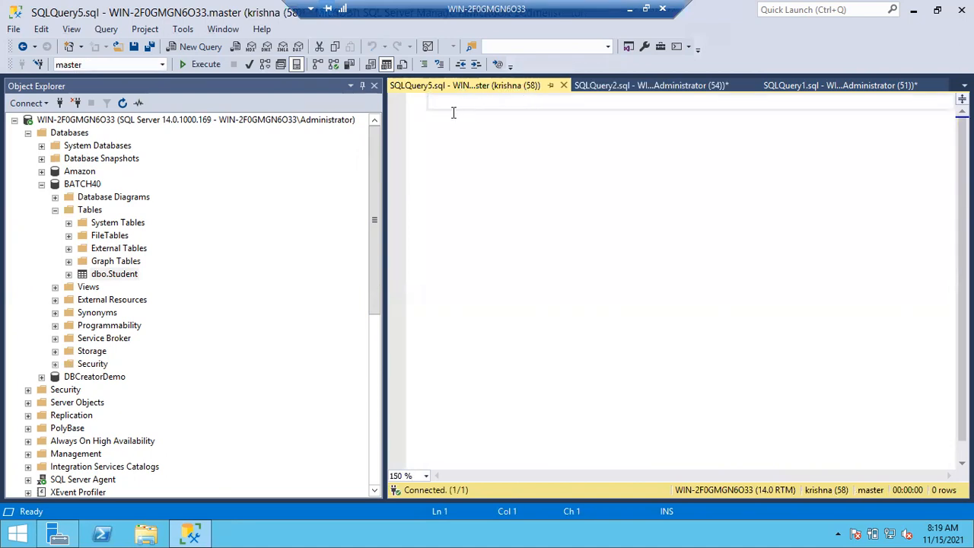
pyautogui.click(162, 65)
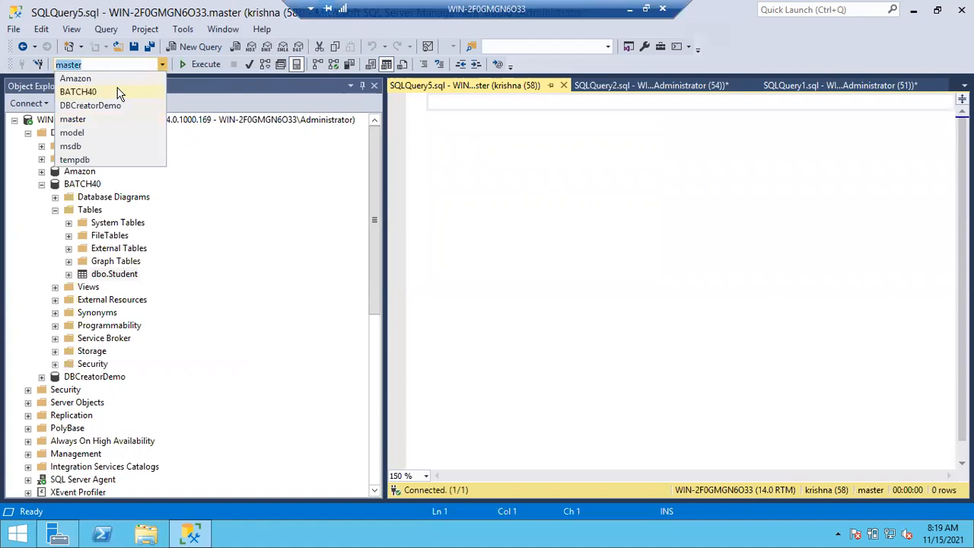
pyautogui.click(79, 91)
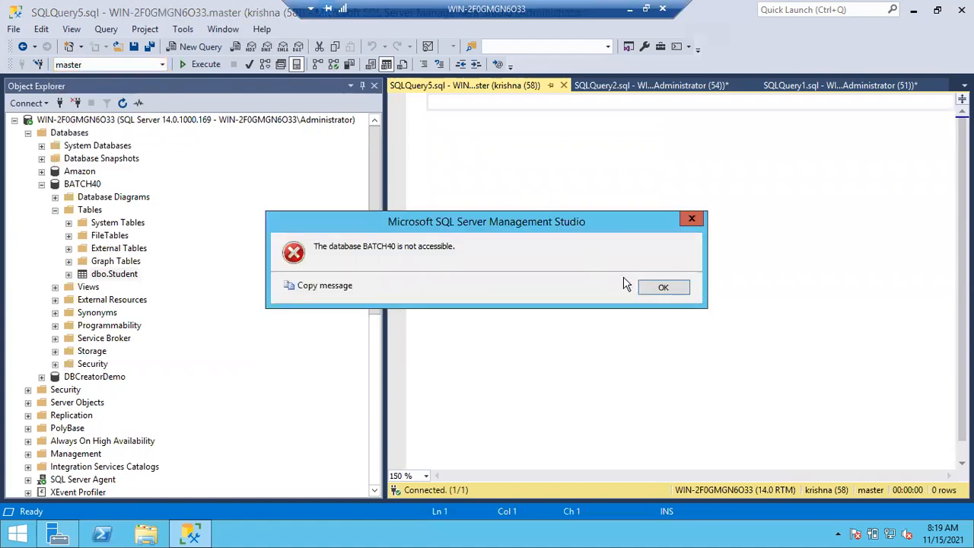
pyautogui.click(660, 288)
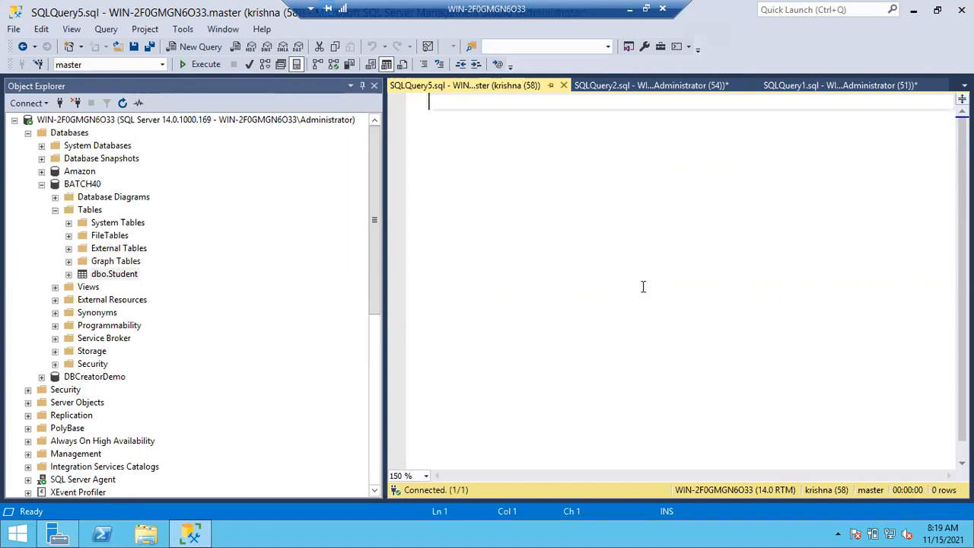
# Collapse BATCH40 on the administrator connection and open the User Mapping page of the SQL login just below Dev
pyautogui.click(55, 210)
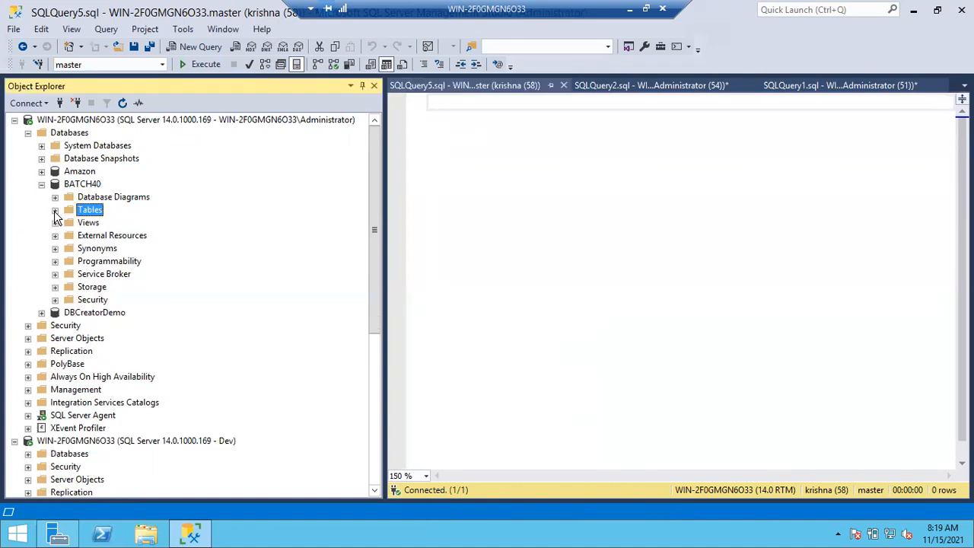
pyautogui.click(41, 184)
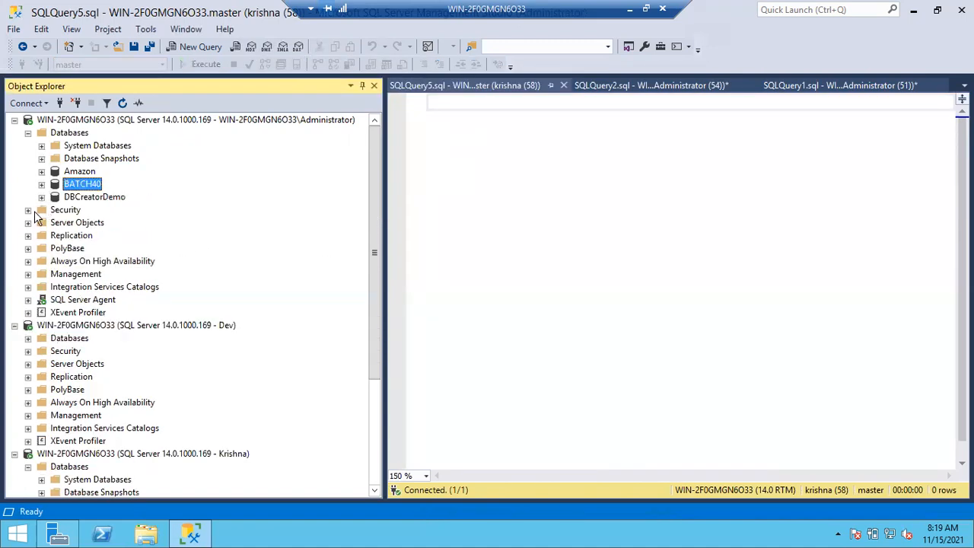
pyautogui.click(28, 210)
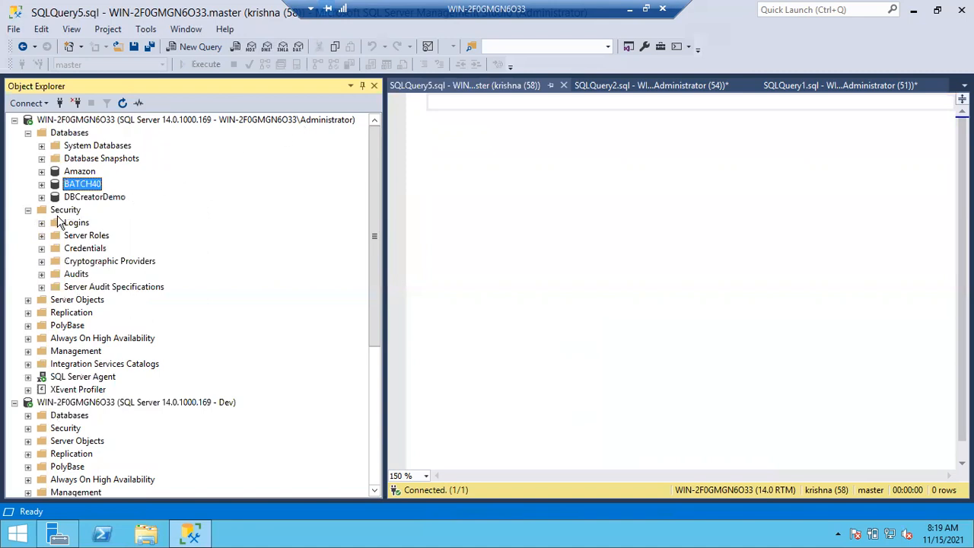
pyautogui.click(42, 223)
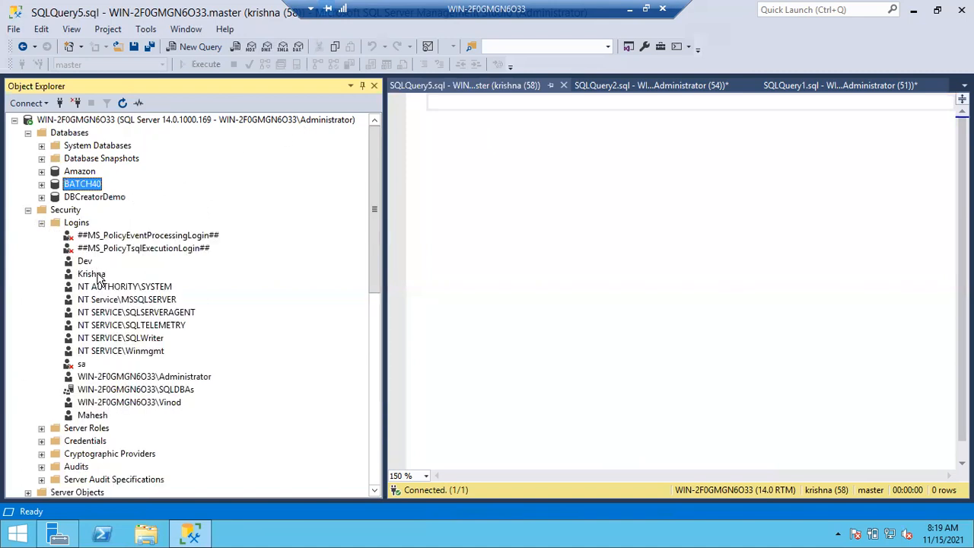
pyautogui.doubleClick(93, 275)
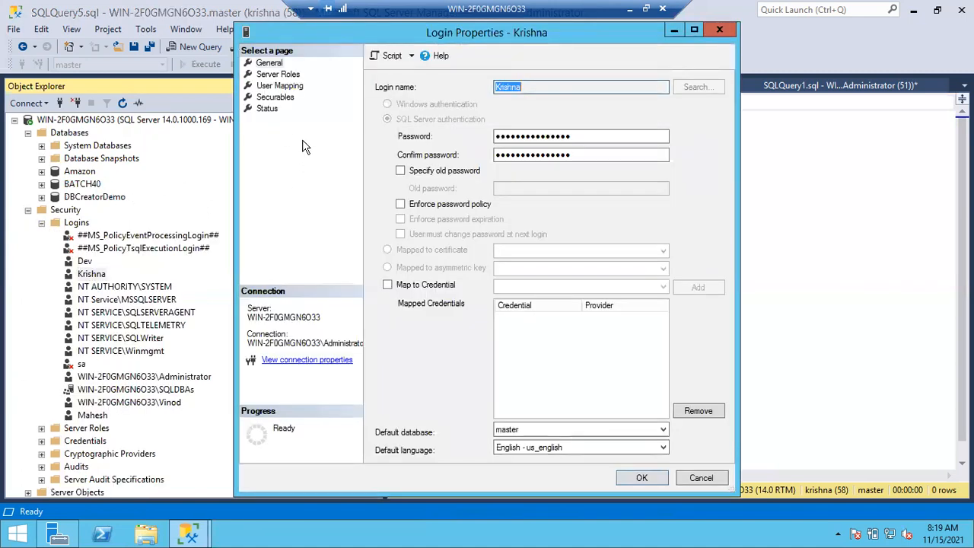
pyautogui.click(266, 89)
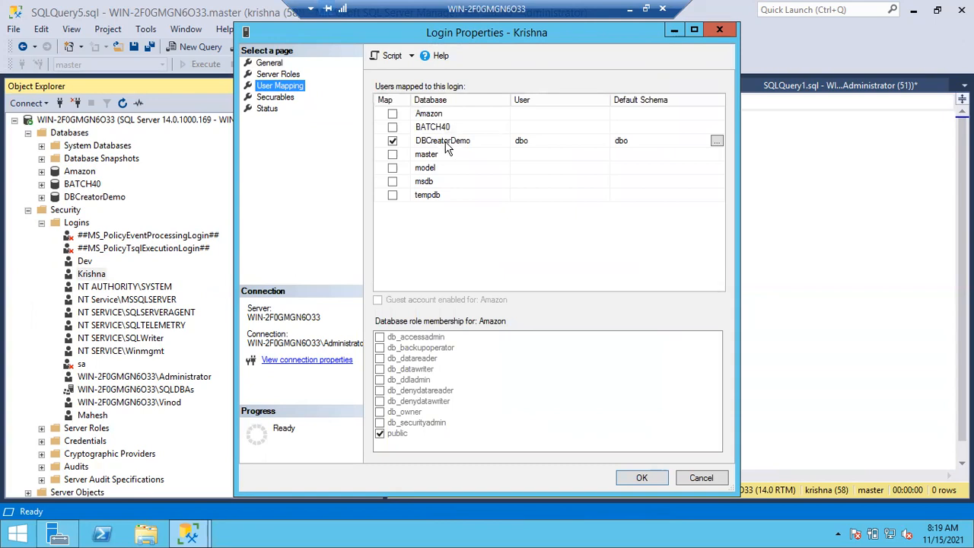
# Map the login to the BATCH40 database with dbo as its default schema and apply the mapping
pyautogui.click(391, 138)
pyautogui.click(391, 127)
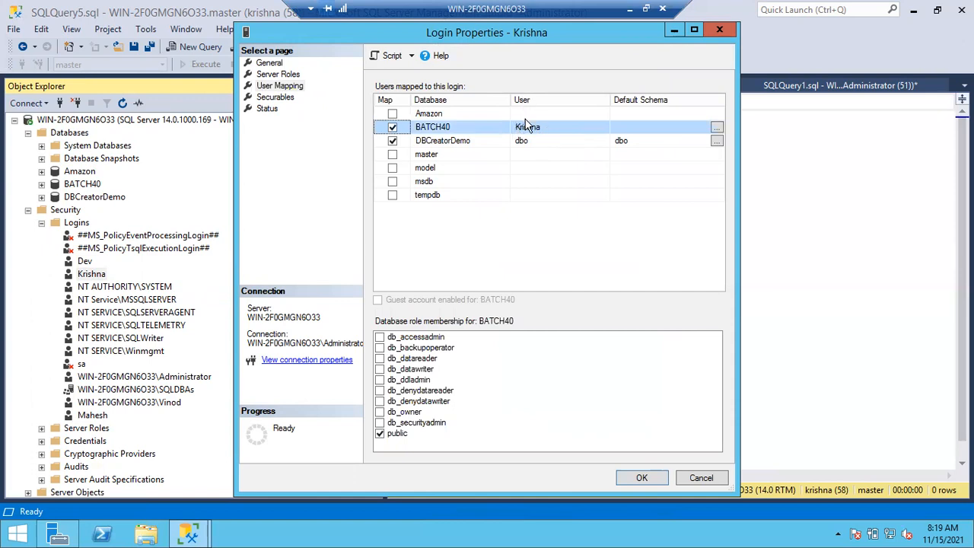
pyautogui.click(629, 127)
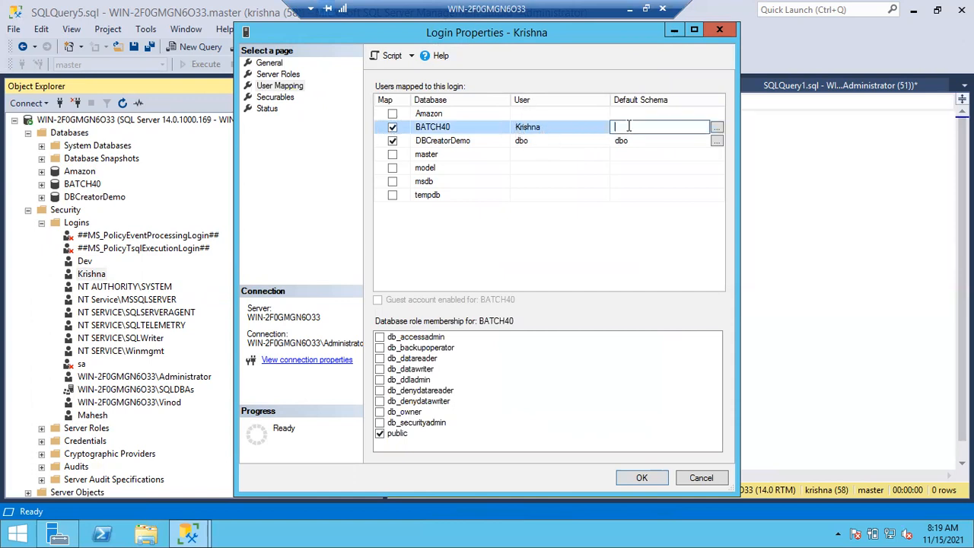
pyautogui.write('dbo')
pyautogui.click(642, 477)
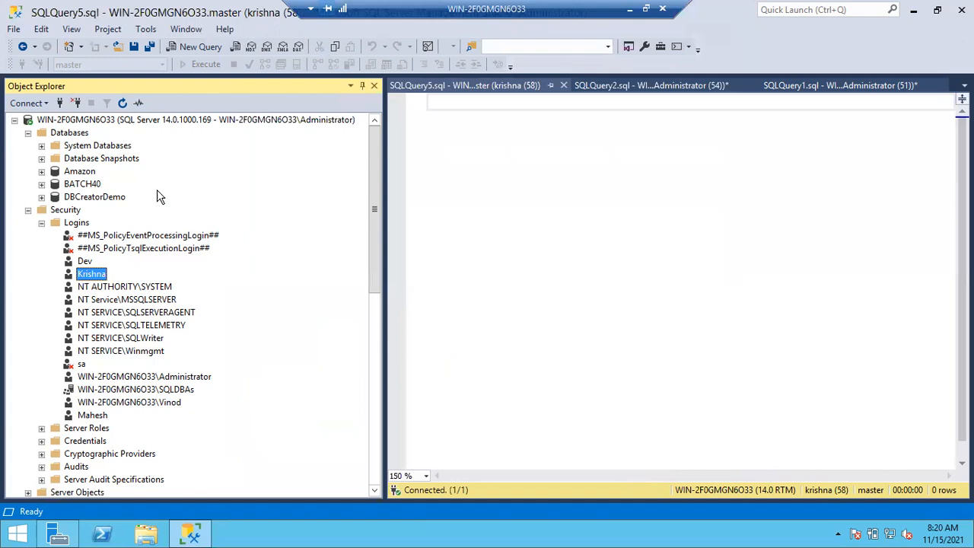
# Collapse the administrator connection's Databases and Security folders and expand BATCH40 on the newly mapped login's connection
pyautogui.click(28, 133)
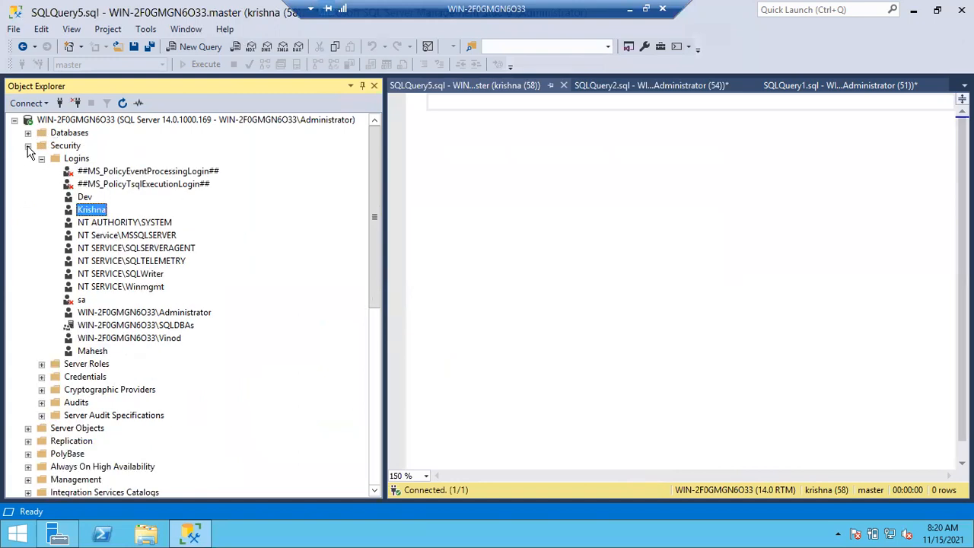
pyautogui.click(28, 146)
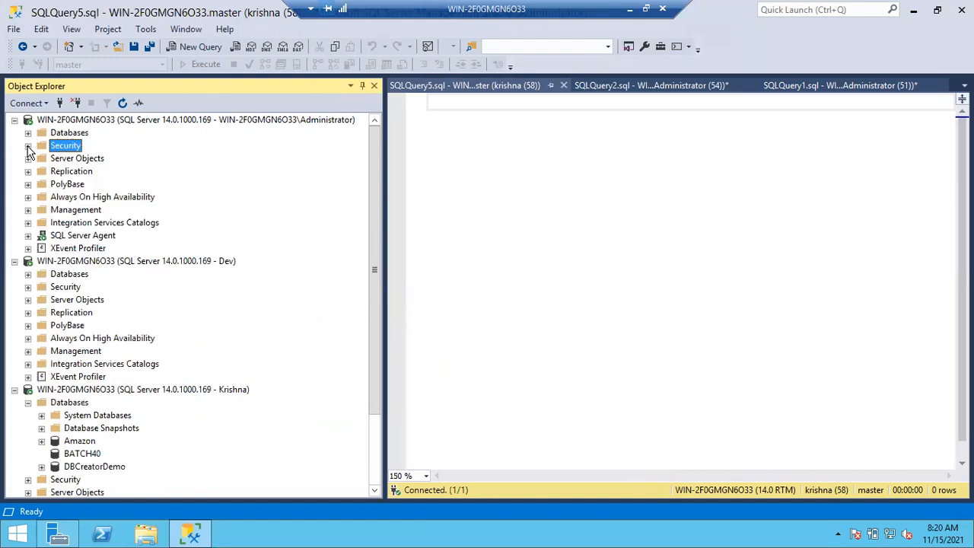
pyautogui.click(82, 453)
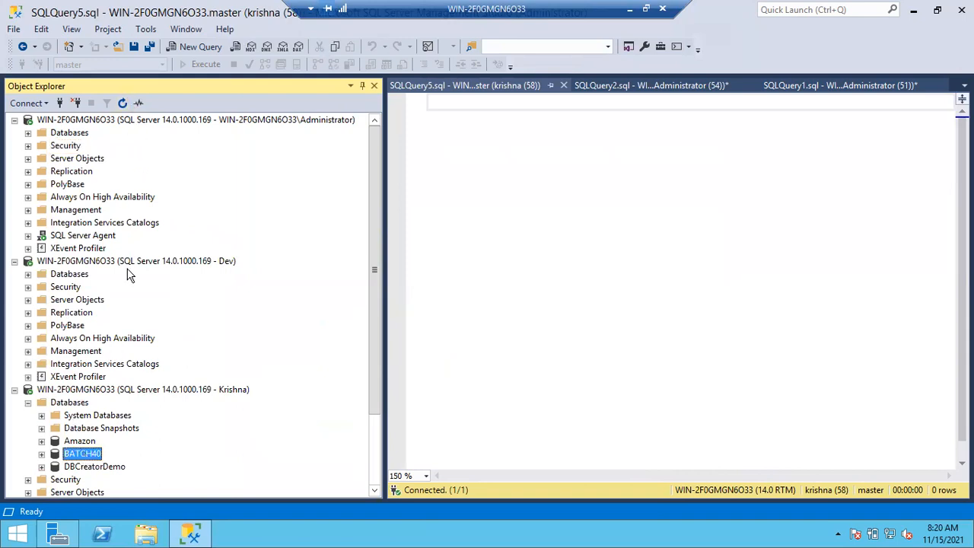
pyautogui.click(42, 454)
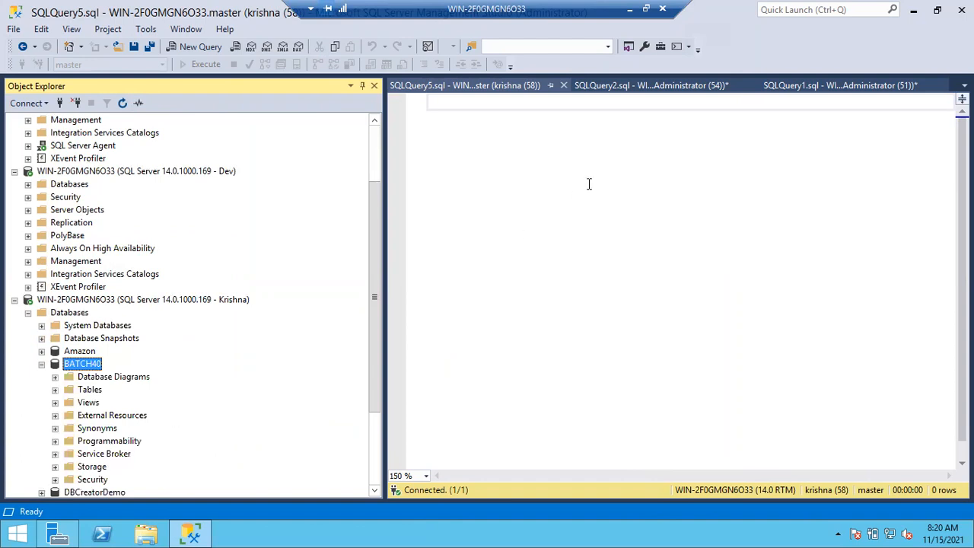
# Set the SQLQuery5.sql database to BATCH40 and enter the query select *from student
pyautogui.click(499, 97)
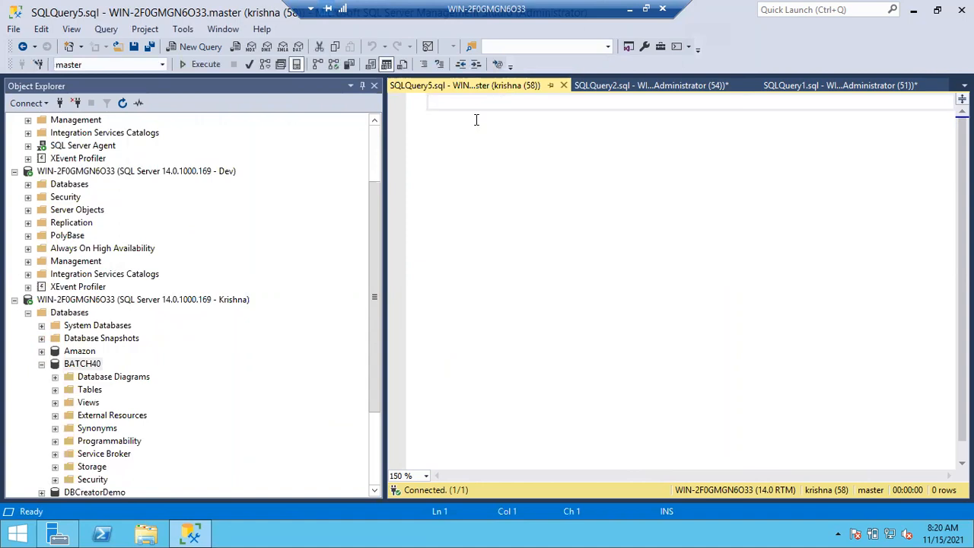
pyautogui.click(162, 65)
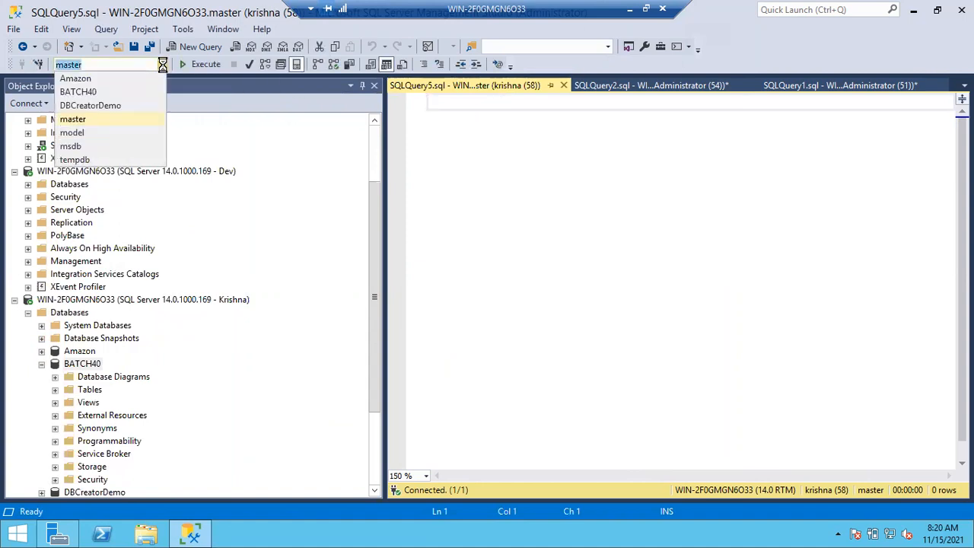
pyautogui.click(99, 92)
pyautogui.click(457, 122)
pyautogui.write('se')
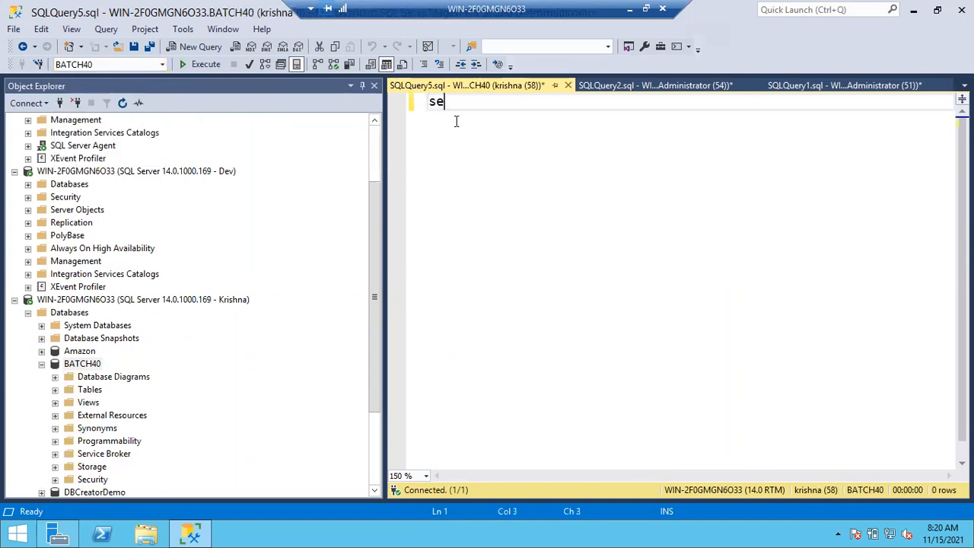
pyautogui.write('lect *fro')
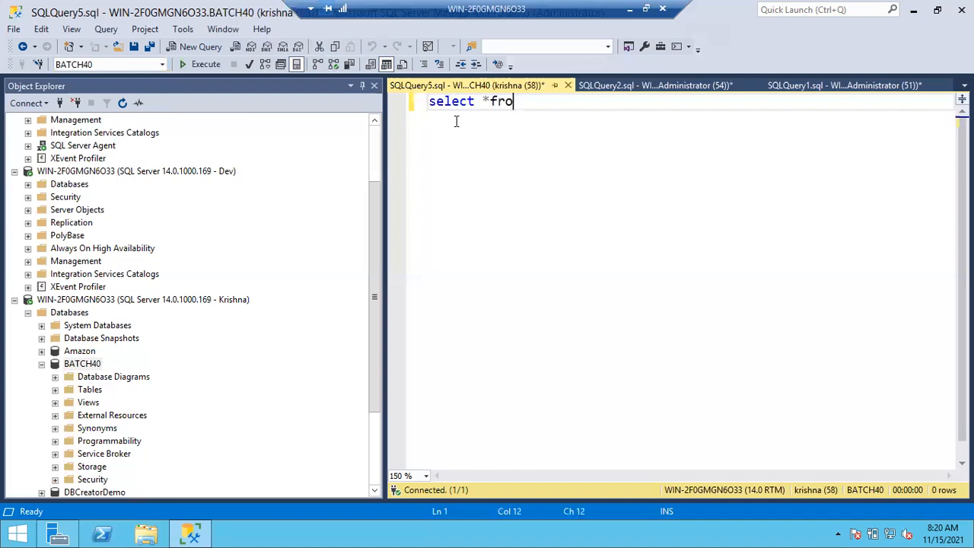
pyautogui.write('m student')
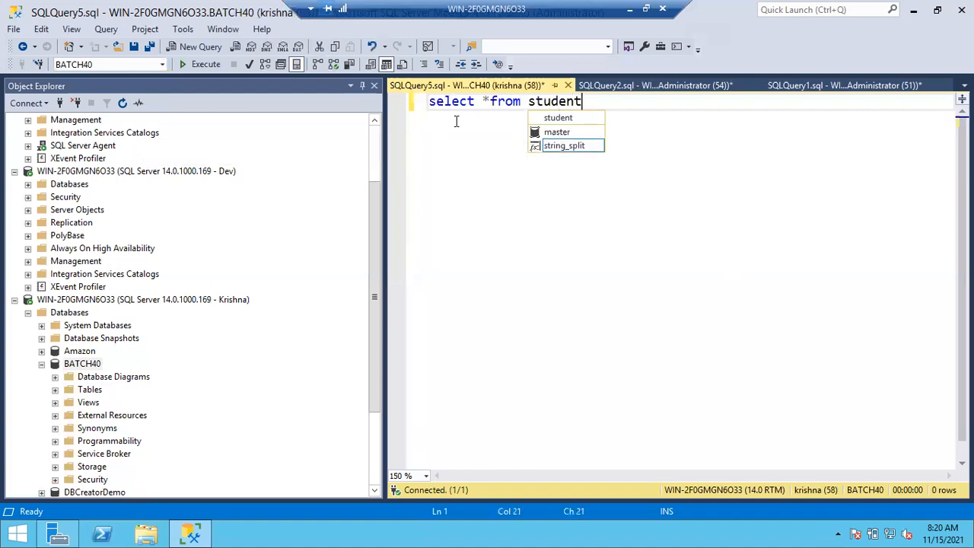
pyautogui.press('Escape')
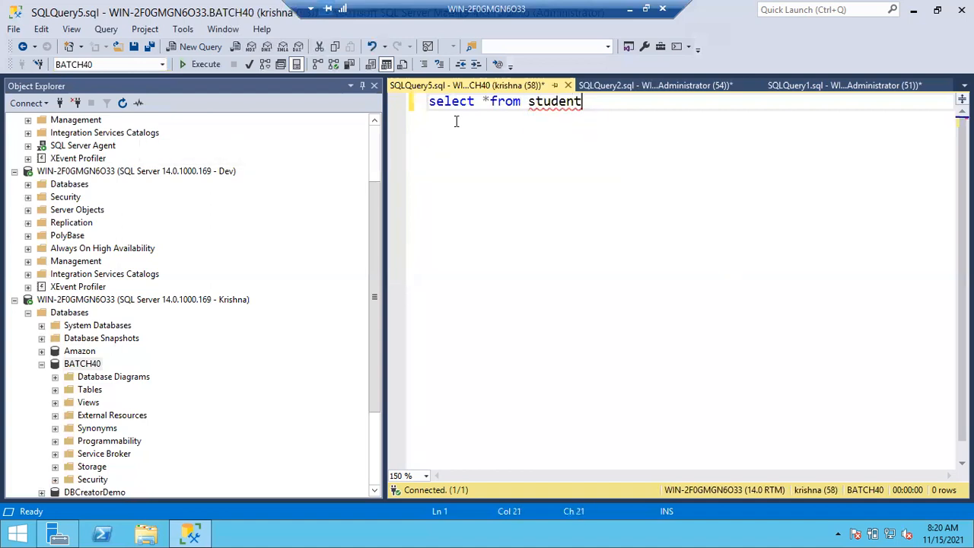